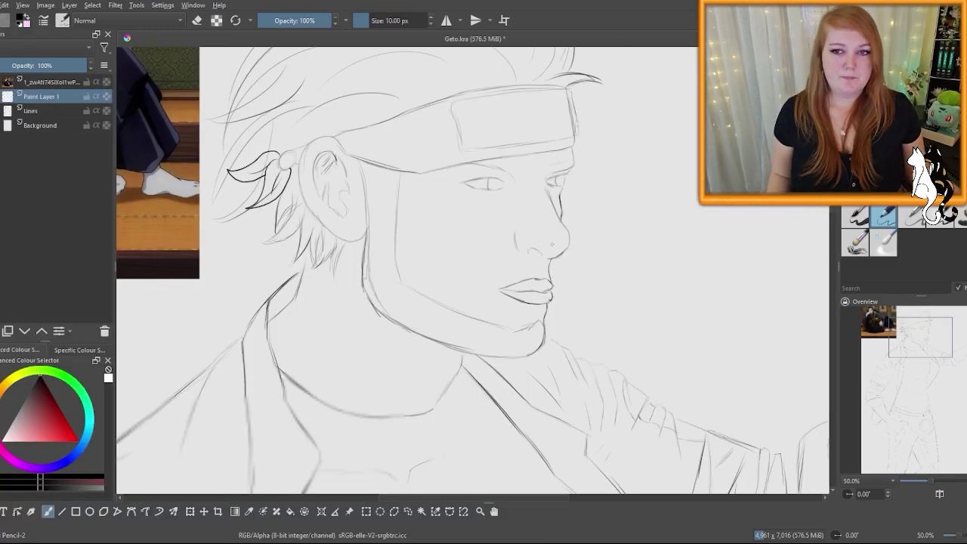
# Step: Examine the seated character reference image beside the head sketch
pyautogui.moveTo(452, 497); pyautogui.dragTo(379, 496)
pyautogui.scroll(1, 473, 270)
pyautogui.scroll(1, 473, 270)
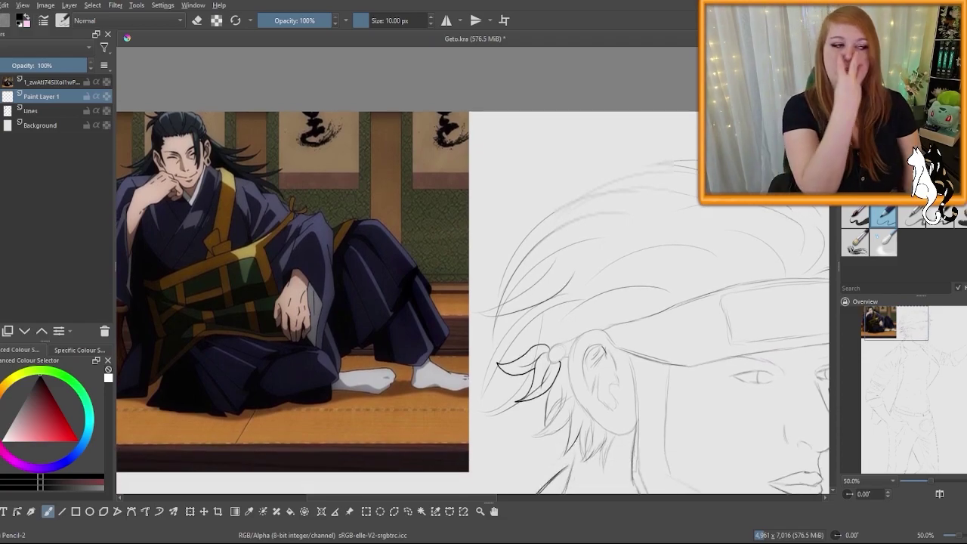
pyautogui.moveTo(834, 206); pyautogui.dragTo(834, 226)
pyautogui.scroll(-1, 143, 313)
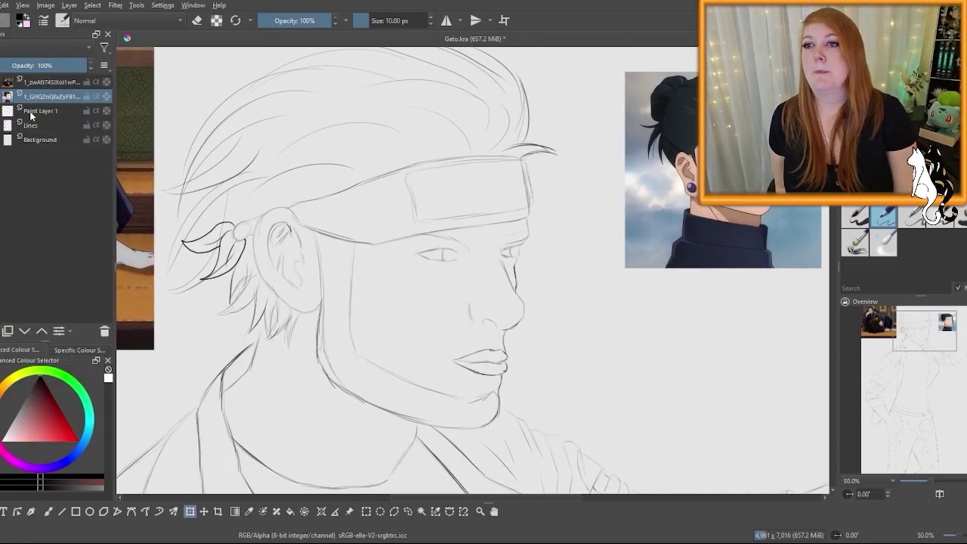
# Step: On a new paint layer above Lines, cover the headband and inner cheek lines in the canvas colour with Basic-1 at 40 and 23.84 px
pyautogui.click(30, 113)
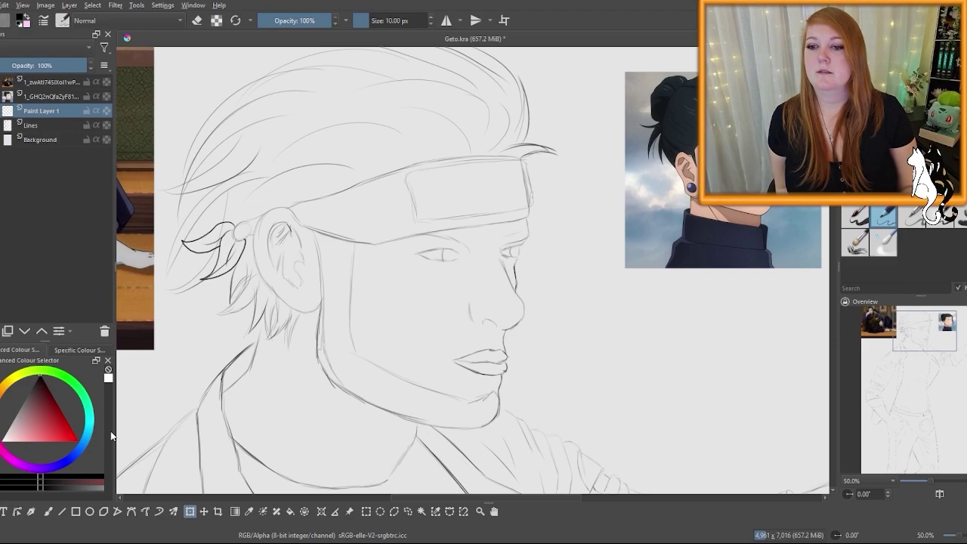
pyautogui.click(48, 512)
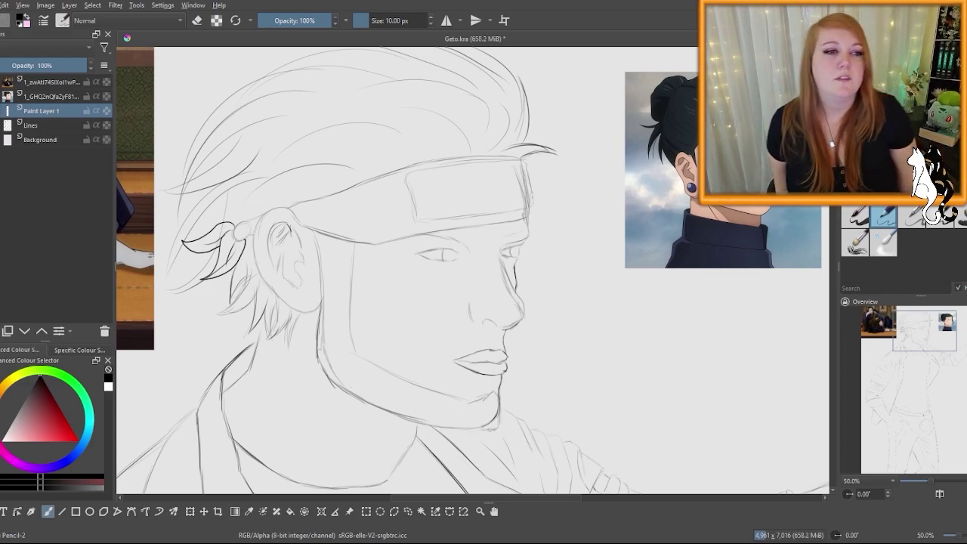
pyautogui.press('/')
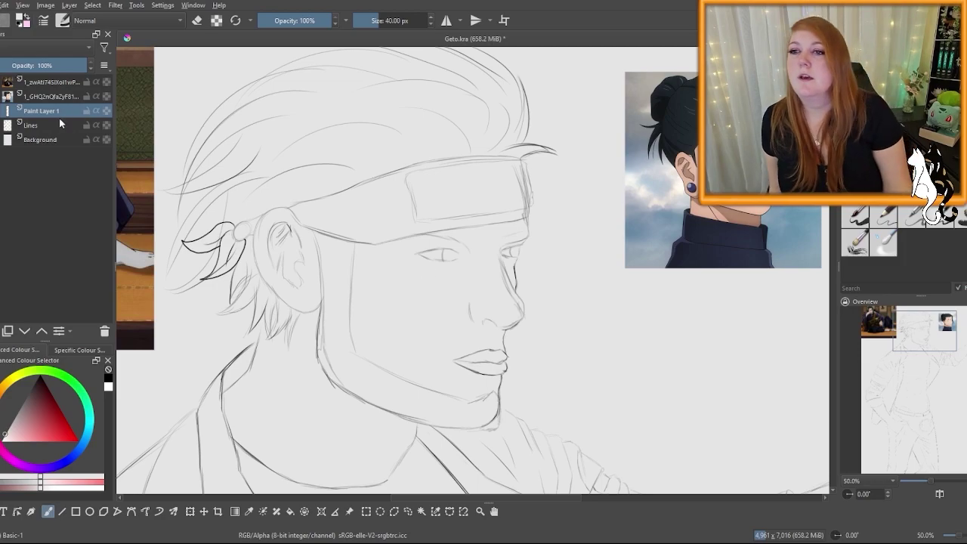
pyautogui.press('Insert')
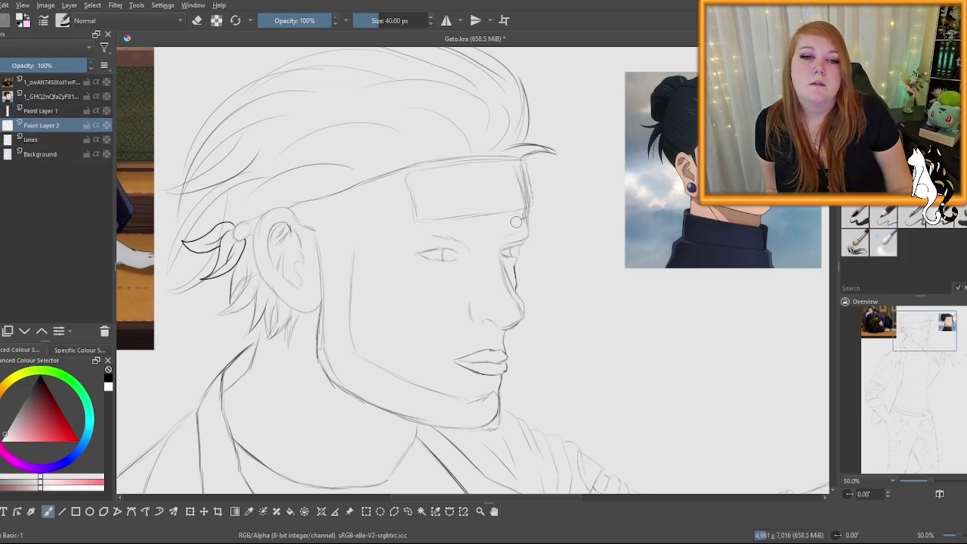
pyautogui.moveTo(519, 179)
pyautogui.mouseDown()
pyautogui.moveTo(462, 171)
pyautogui.moveTo(392, 185)
pyautogui.moveTo(428, 193)
pyautogui.moveTo(425, 212)
pyautogui.moveTo(502, 225)
pyautogui.mouseUp()
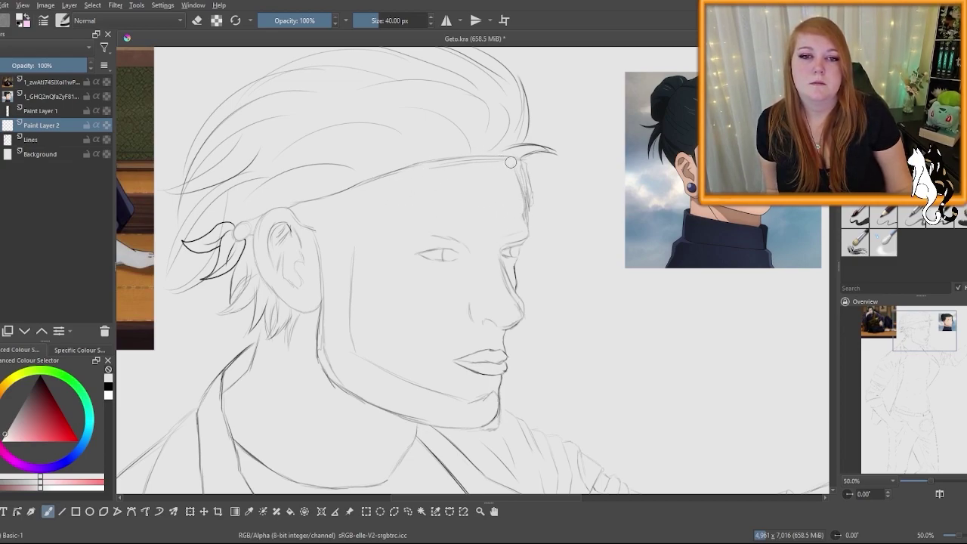
pyautogui.moveTo(511, 163)
pyautogui.mouseDown()
pyautogui.moveTo(421, 159)
pyautogui.moveTo(424, 167)
pyautogui.moveTo(292, 204)
pyautogui.mouseUp()
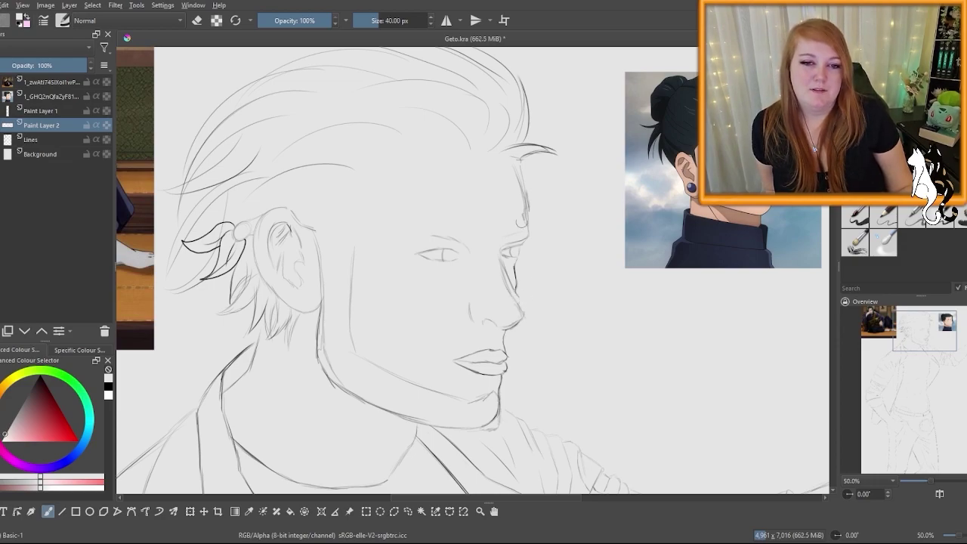
pyautogui.click(374, 20)
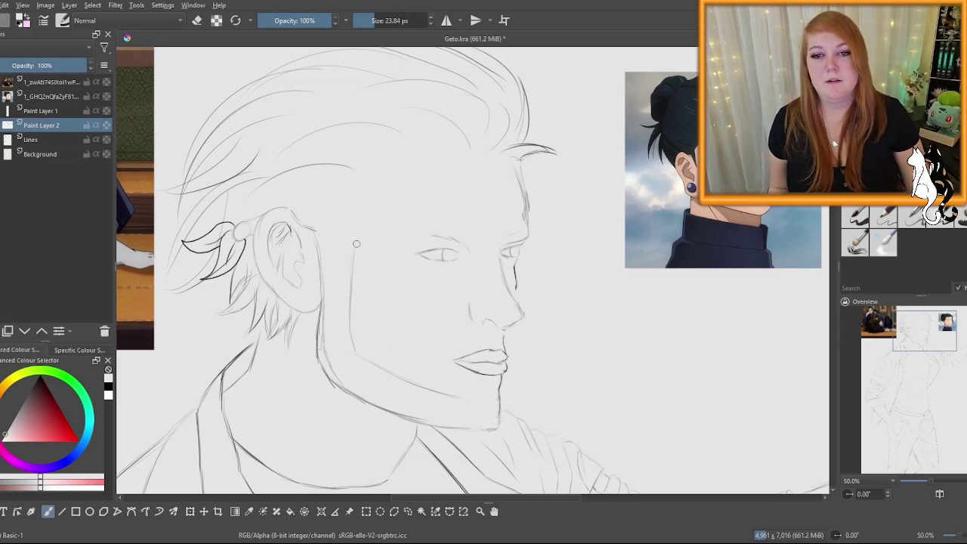
pyautogui.hotkey('ctrl', 'z')
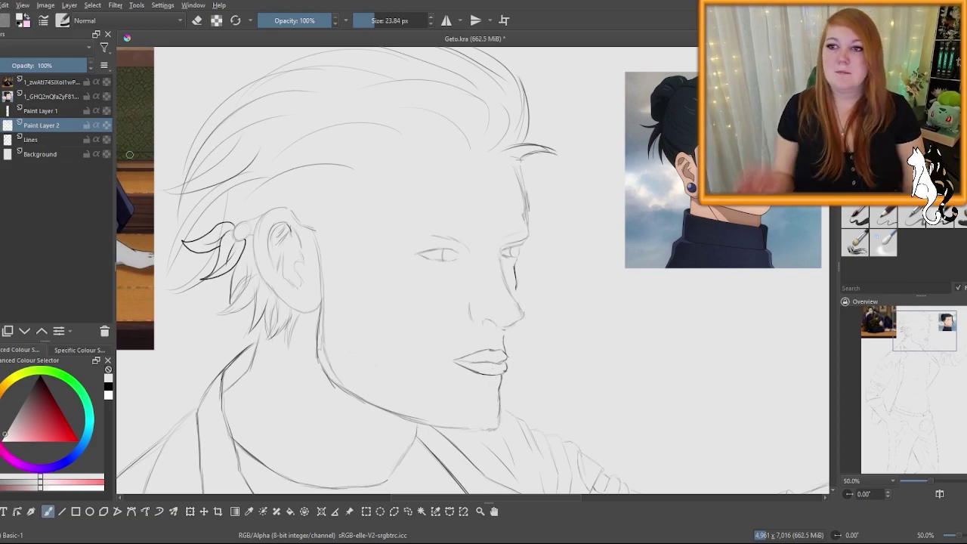
# Step: Outline the lips on the Lines layer with a polygonal selection, then rotate them slightly and stretch them toward the cheek
pyautogui.click(31, 140)
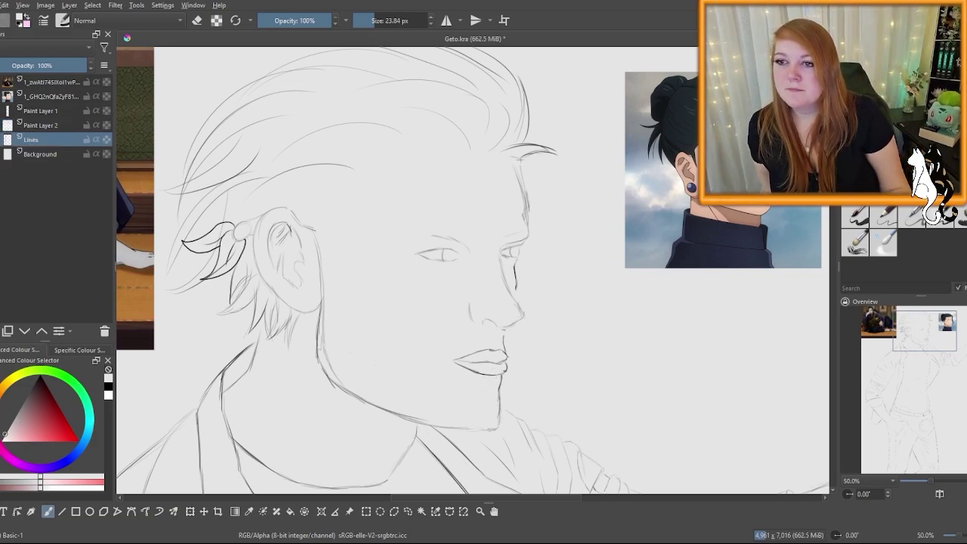
pyautogui.click(394, 511)
pyautogui.moveTo(491, 383); pyautogui.dragTo(514, 370)
pyautogui.click(505, 351)
pyautogui.click(495, 344)
pyautogui.click(468, 343)
pyautogui.click(441, 348)
pyautogui.click(431, 369)
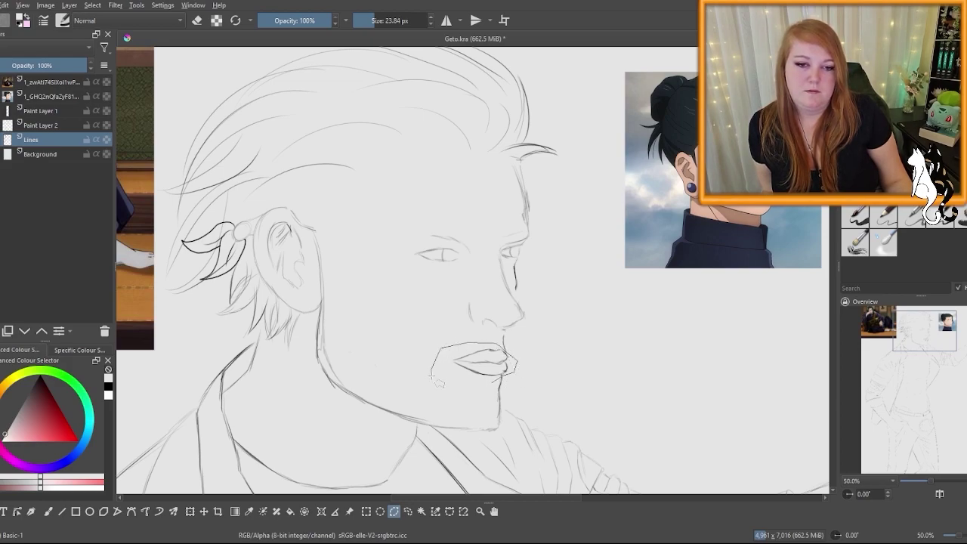
pyautogui.click(442, 385)
pyautogui.click(478, 390)
pyautogui.click(494, 382)
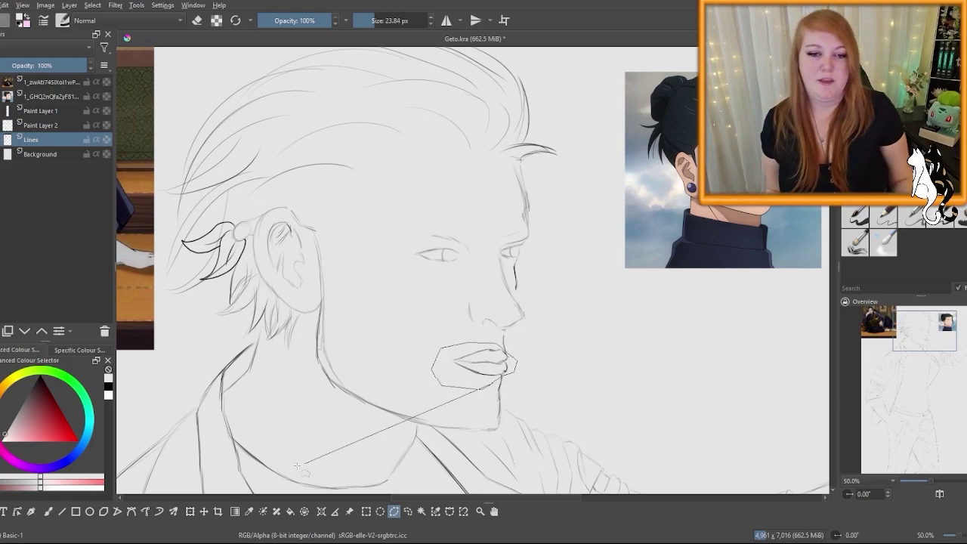
pyautogui.click(491, 384)
pyautogui.click(190, 511)
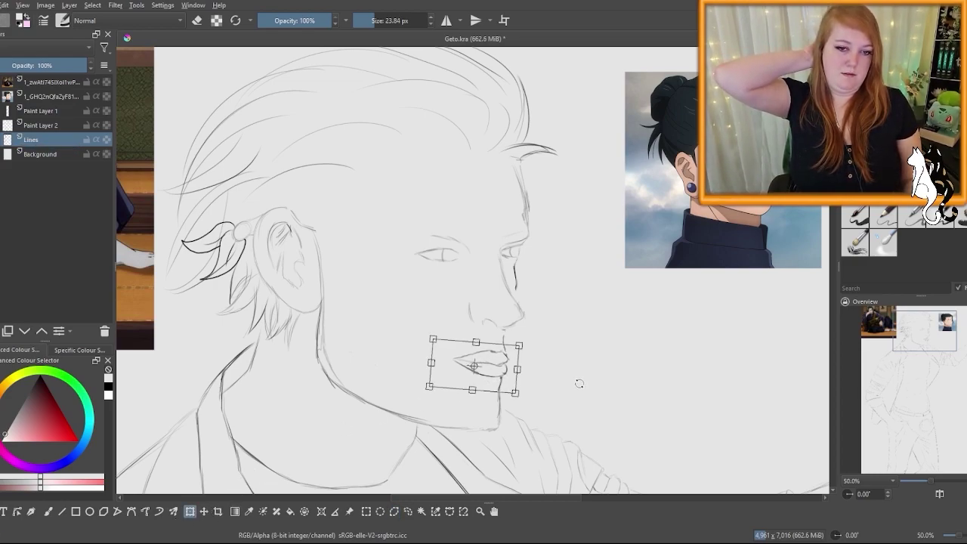
pyautogui.moveTo(429, 363); pyautogui.dragTo(424, 365)
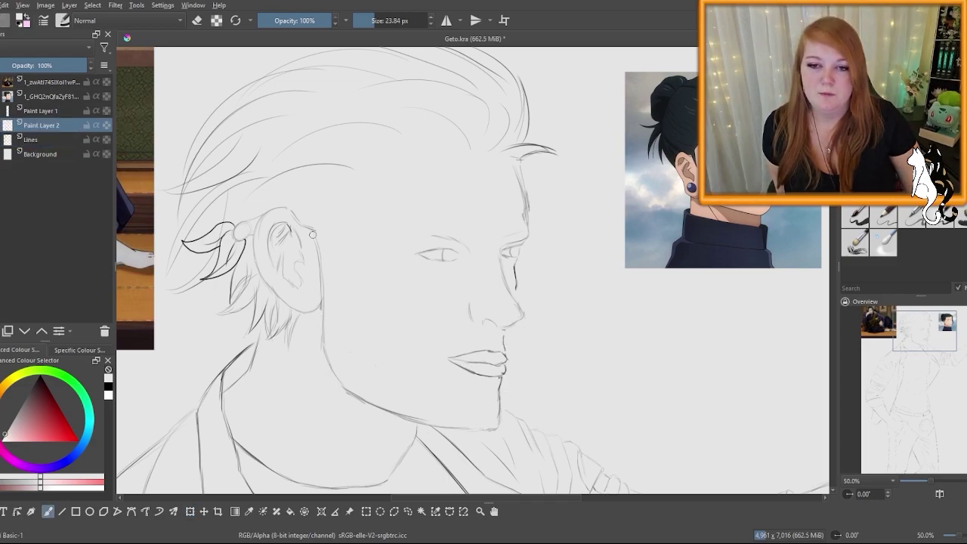
# Step: Cover the line beside the ear on Paint Layer 2, and redraw the nose edge on Paint Layer 1 with Pencil-2 at 10 px
pyautogui.moveTo(313, 234); pyautogui.dragTo(317, 299)
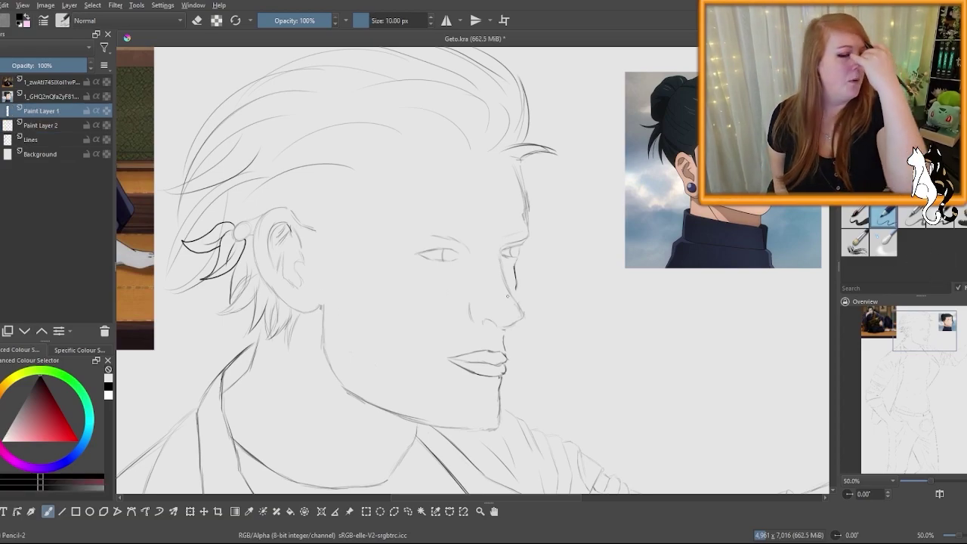
pyautogui.moveTo(508, 296); pyautogui.dragTo(508, 325)
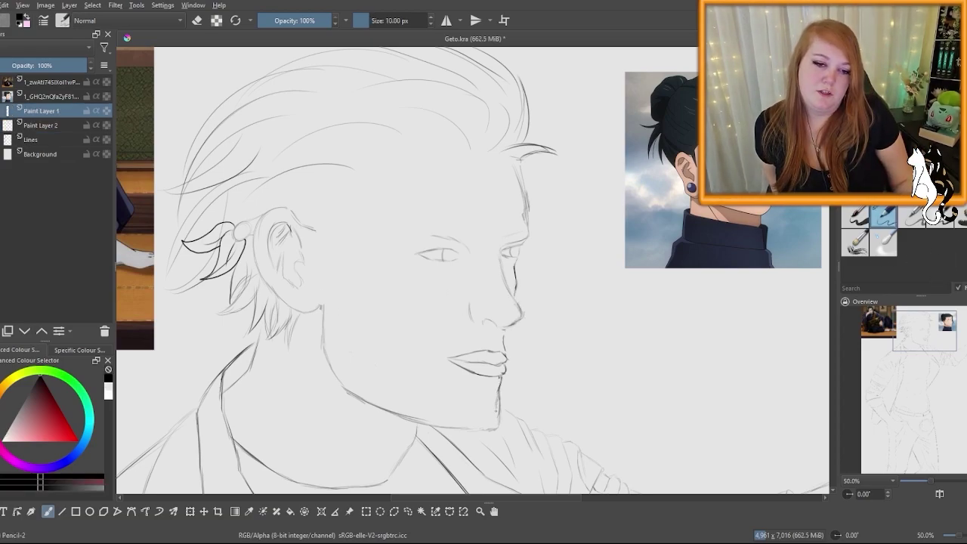
pyautogui.press('/')
pyautogui.press('pagedown')
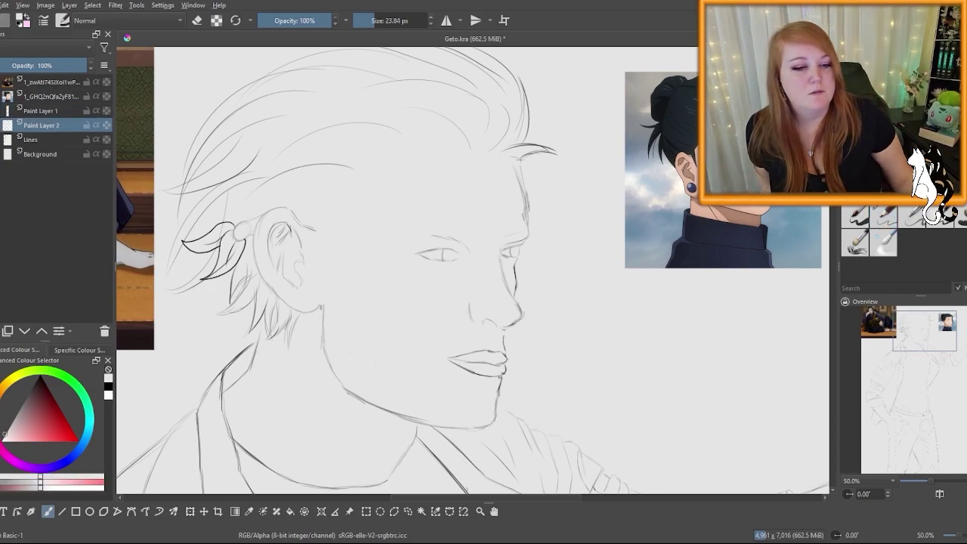
# Step: Try to transform the jawline inside a polygonal selection on Paint Layer 1 and the Lines layer
pyautogui.click(393, 511)
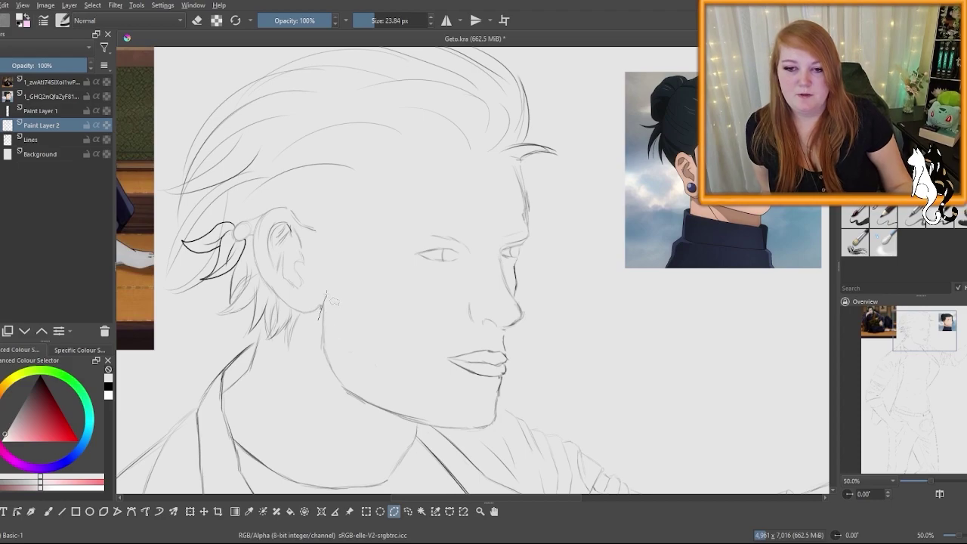
pyautogui.moveTo(326, 294)
pyautogui.mouseDown()
pyautogui.moveTo(467, 393)
pyautogui.moveTo(508, 410)
pyautogui.moveTo(516, 398)
pyautogui.moveTo(486, 437)
pyautogui.moveTo(384, 423)
pyautogui.moveTo(322, 391)
pyautogui.moveTo(318, 318)
pyautogui.mouseUp()
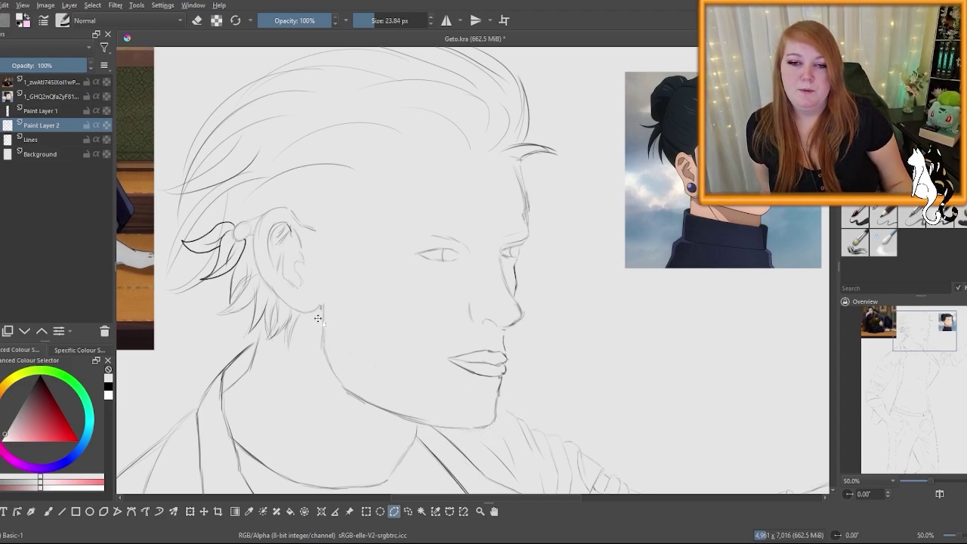
pyautogui.click(48, 111)
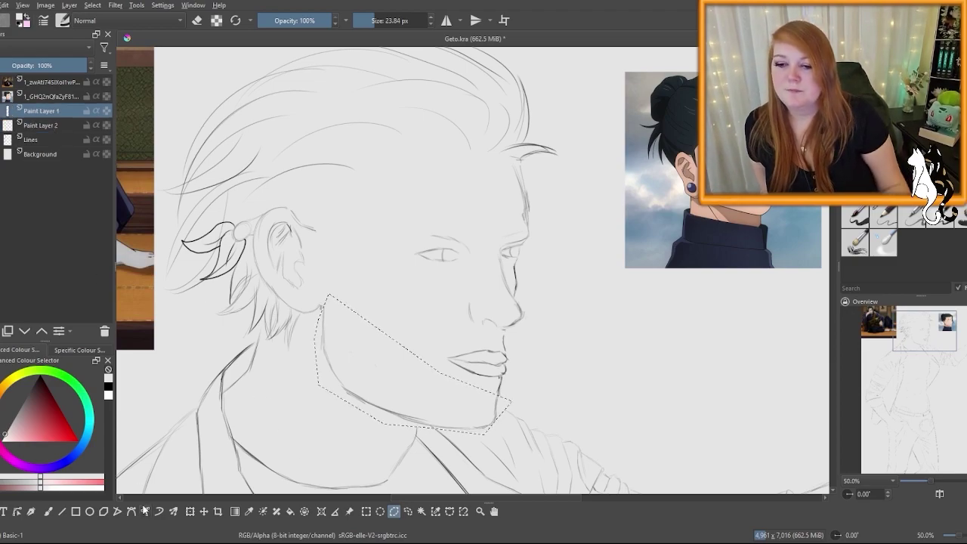
pyautogui.click(190, 511)
pyautogui.moveTo(313, 362); pyautogui.dragTo(306, 385)
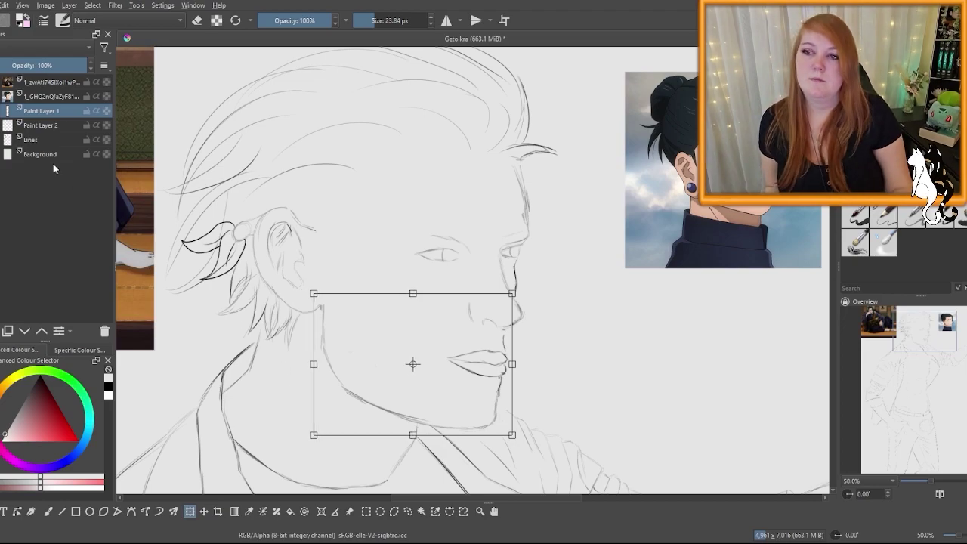
pyautogui.click(38, 139)
pyautogui.moveTo(309, 362); pyautogui.dragTo(311, 362)
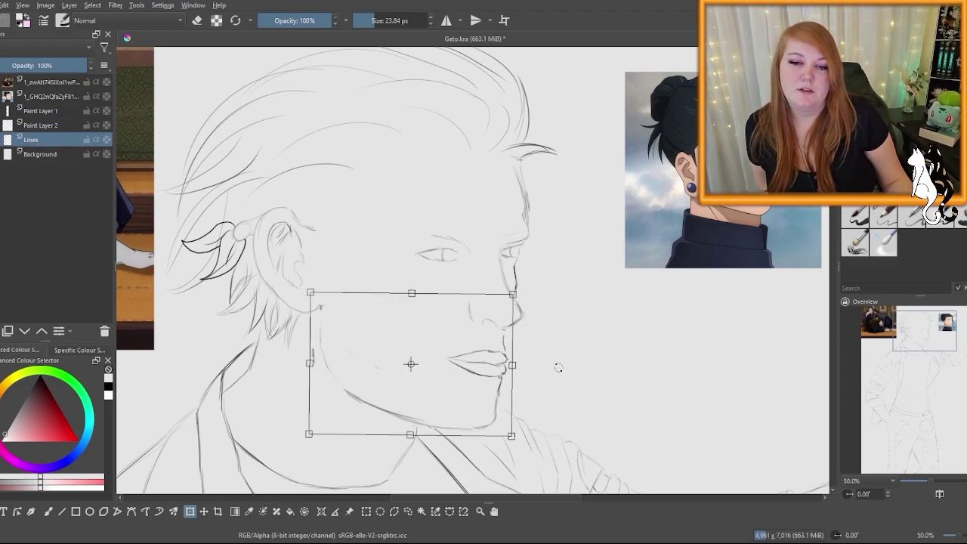
pyautogui.hotkey('ctrl', 'z')
pyautogui.press('Return')
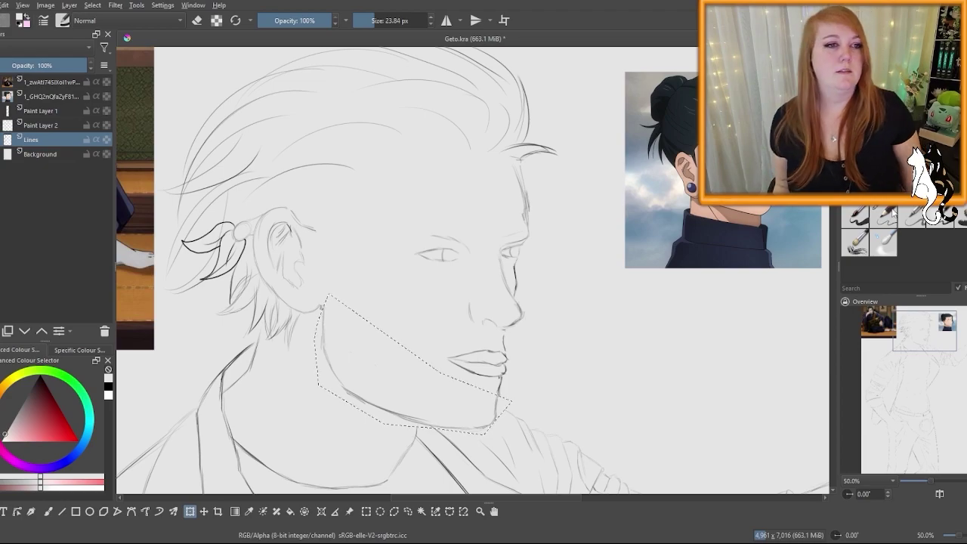
# Step: Redraw the jawline and chin with Pencil-2 at 10 px, continuing from Paint Layer 1 onto a new paint layer
pyautogui.click(888, 219)
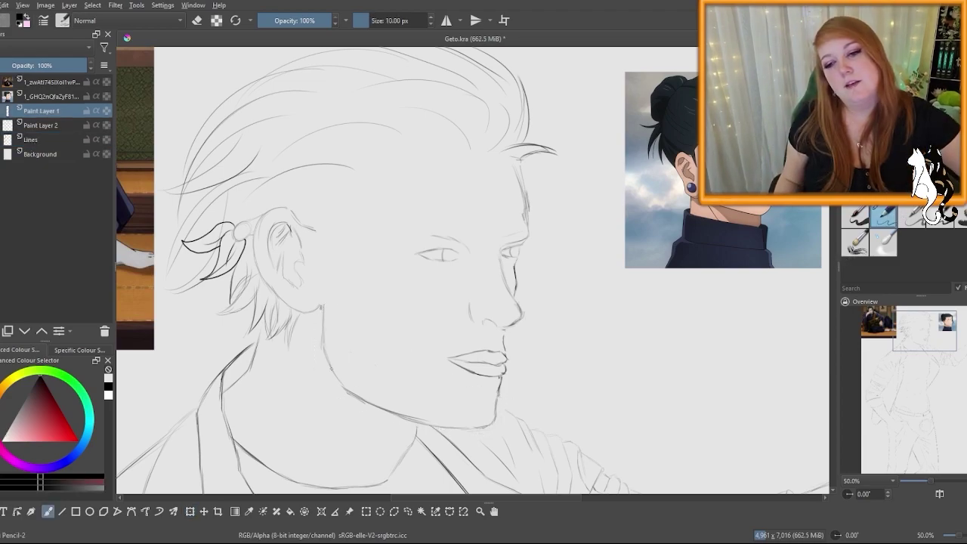
pyautogui.moveTo(327, 364); pyautogui.dragTo(408, 415)
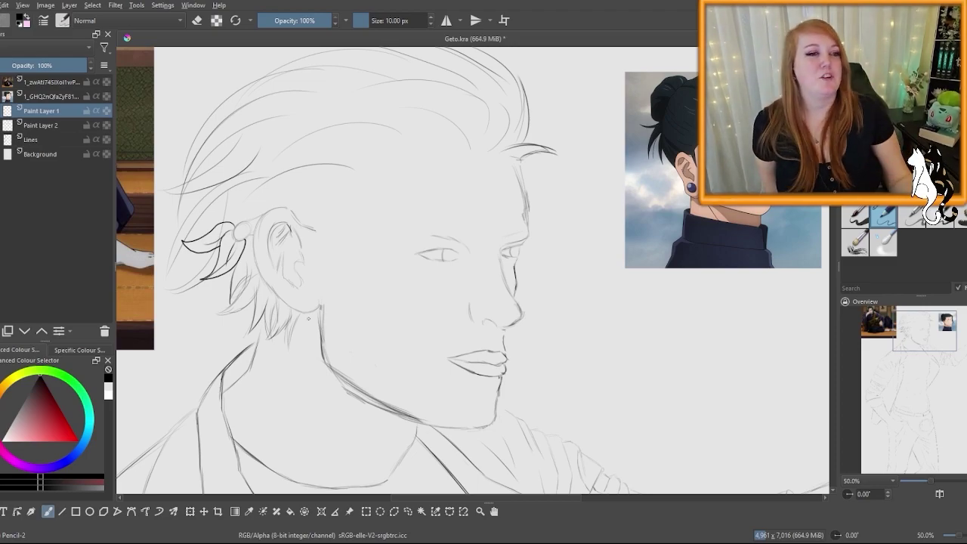
pyautogui.click(41, 125)
pyautogui.press('Insert')
pyautogui.moveTo(321, 340); pyautogui.dragTo(423, 422)
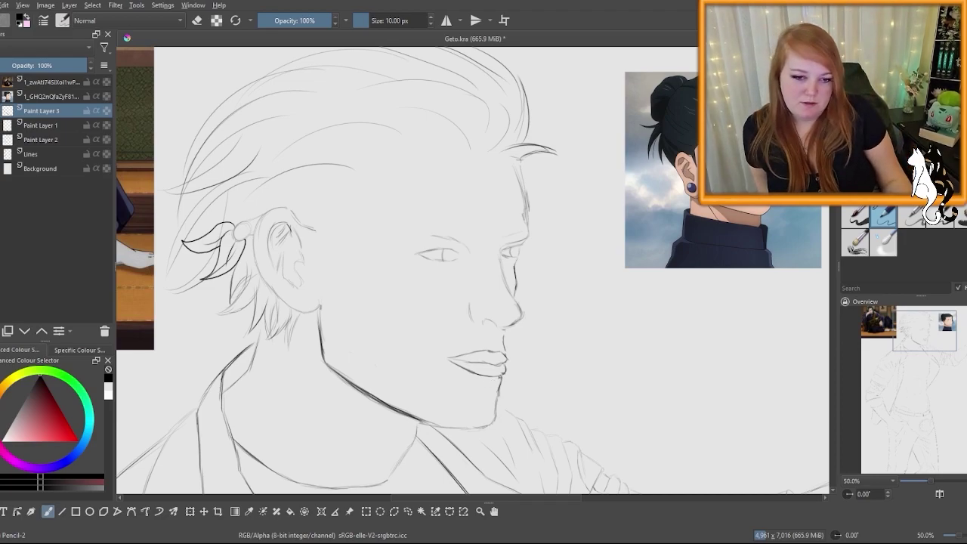
pyautogui.moveTo(494, 401)
pyautogui.mouseDown()
pyautogui.moveTo(481, 426)
pyautogui.moveTo(417, 420)
pyautogui.moveTo(491, 421)
pyautogui.mouseUp()
# Step: Draw an eyebrow line above the near eye on Paint Layer 1 with Pencil-2 at 10 px
pyautogui.press('e')
pyautogui.press('pagedown')
pyautogui.click(884, 217)
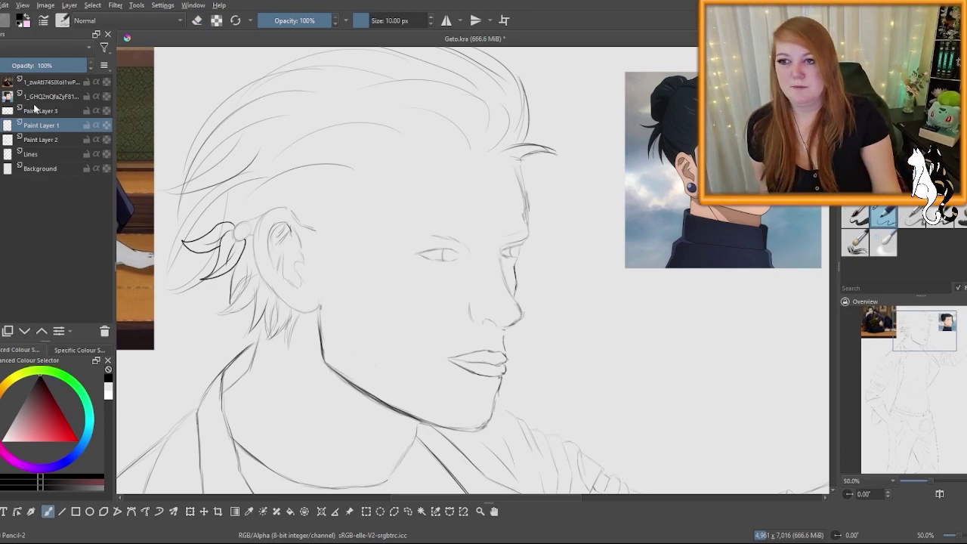
pyautogui.moveTo(461, 236)
pyautogui.mouseDown()
pyautogui.moveTo(423, 233)
pyautogui.moveTo(406, 257)
pyautogui.mouseUp()
# Step: Select the near eye with a rectangular selection and widen it slightly with the Transform tool
pyautogui.click(367, 514)
pyautogui.click(389, 511)
pyautogui.click(192, 511)
pyautogui.click(191, 512)
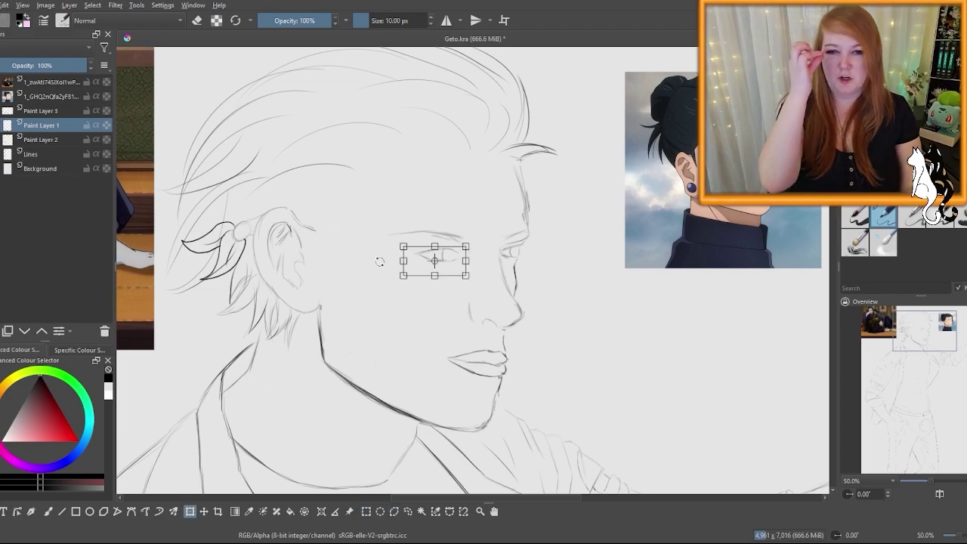
pyautogui.press('b')
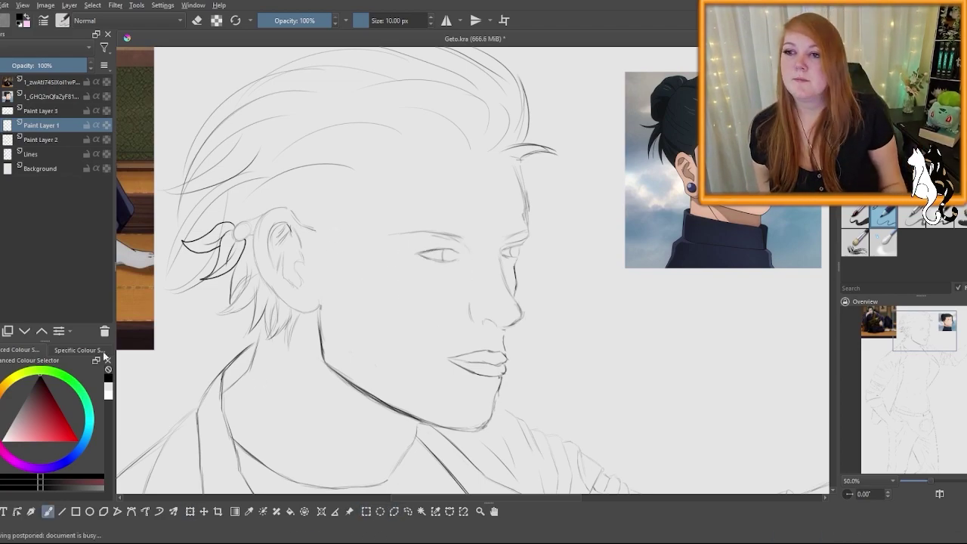
pyautogui.click(192, 512)
pyautogui.moveTo(406, 261)
pyautogui.mouseDown()
pyautogui.moveTo(395, 258)
pyautogui.moveTo(433, 260)
pyautogui.mouseUp()
pyautogui.press('Return')
# Step: Strengthen the upper lip line near the corner of the mouth on Paint Layer 1 with Pencil-2 at 10 px
pyautogui.click(46, 139)
pyautogui.press('/')
pyautogui.press('b')
pyautogui.press('e')
pyautogui.scroll(1, 485, 454)
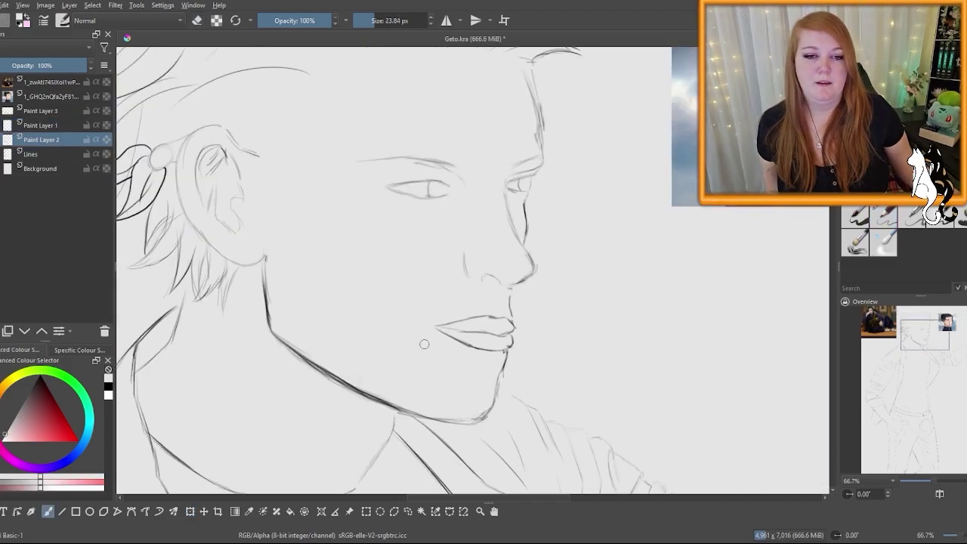
pyautogui.click(191, 512)
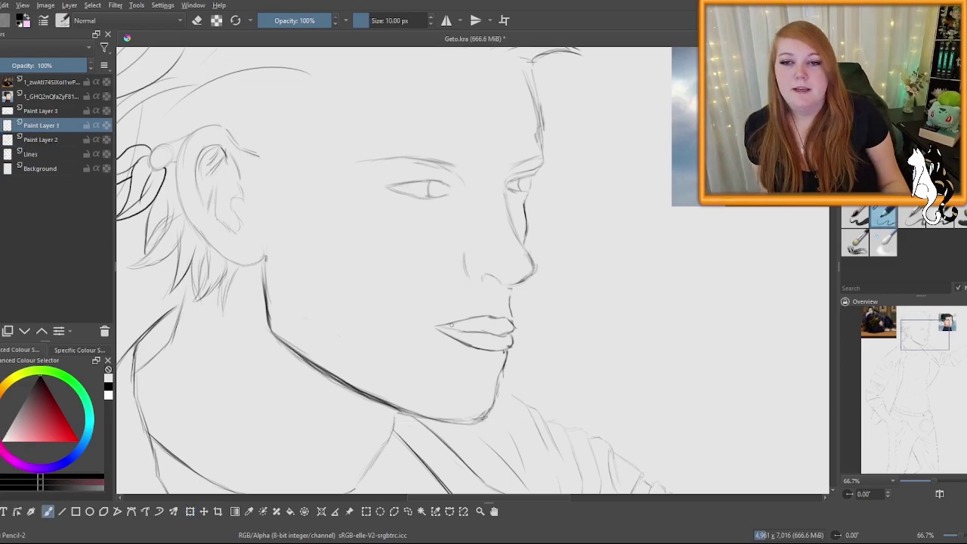
pyautogui.moveTo(445, 327); pyautogui.dragTo(465, 320)
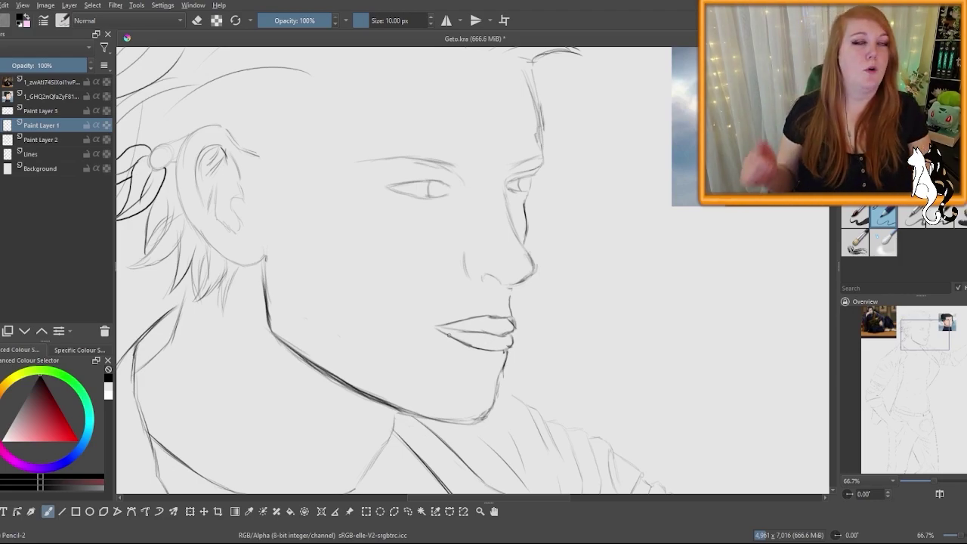
# Step: Paint over the dark line at the corner of the mouth in light grey on Paint Layer 2 with Basic-1 at 23.84 px
pyautogui.click(53, 140)
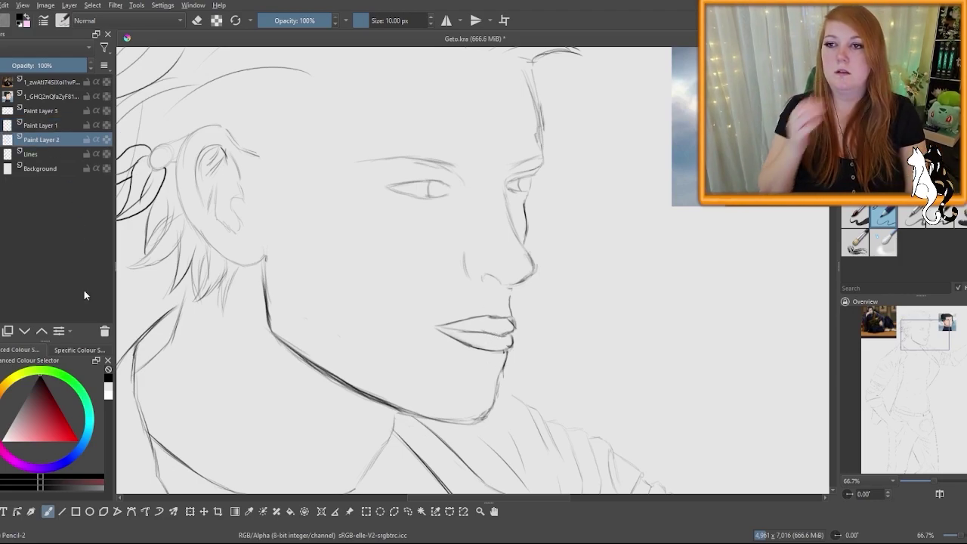
pyautogui.click(108, 388)
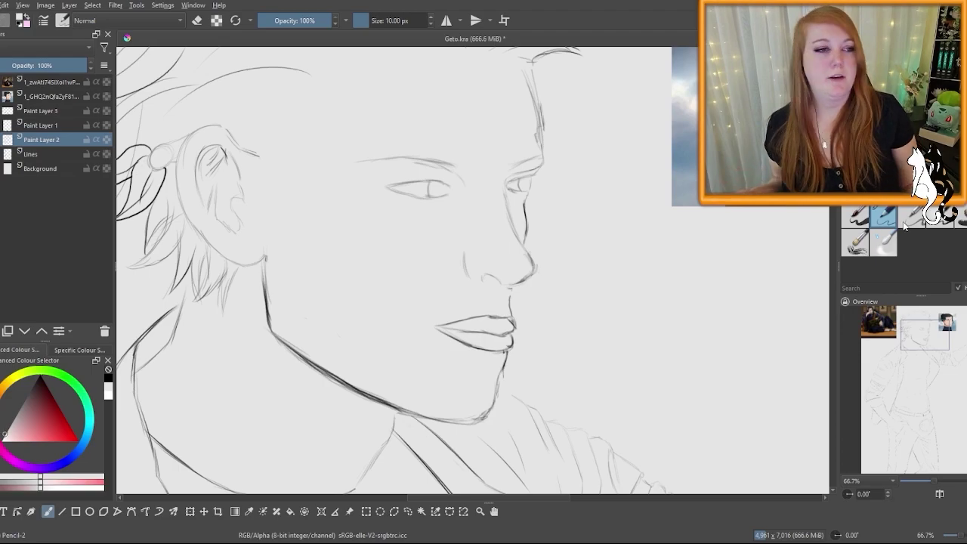
pyautogui.click(903, 192)
pyautogui.moveTo(453, 328)
pyautogui.mouseDown()
pyautogui.moveTo(441, 328)
pyautogui.moveTo(461, 309)
pyautogui.moveTo(471, 349)
pyautogui.moveTo(491, 357)
pyautogui.moveTo(507, 323)
pyautogui.moveTo(510, 340)
pyautogui.mouseUp()
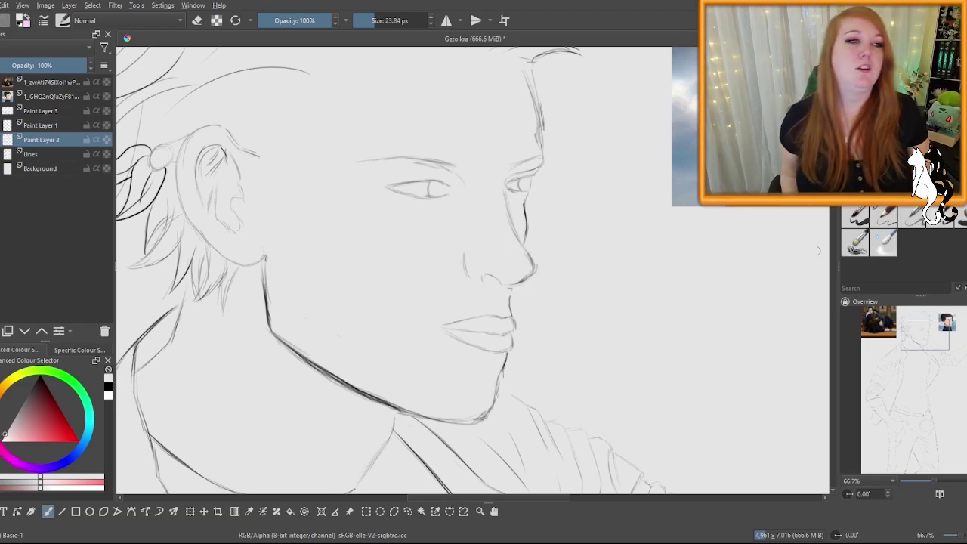
pyautogui.click(884, 217)
pyautogui.press('pageup')
pyautogui.press('x')
pyautogui.moveTo(513, 341); pyautogui.dragTo(531, 320)
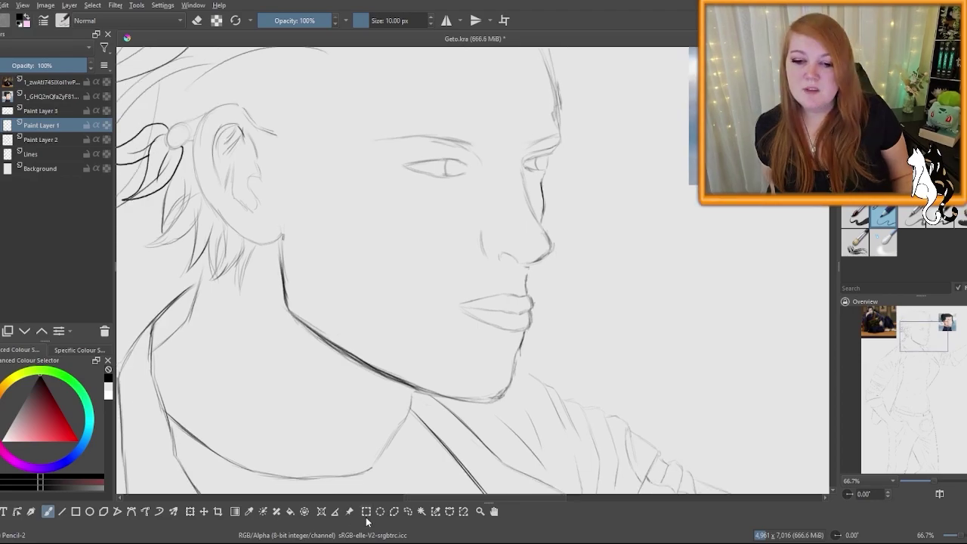
pyautogui.click(366, 512)
pyautogui.moveTo(452, 277); pyautogui.dragTo(461, 322)
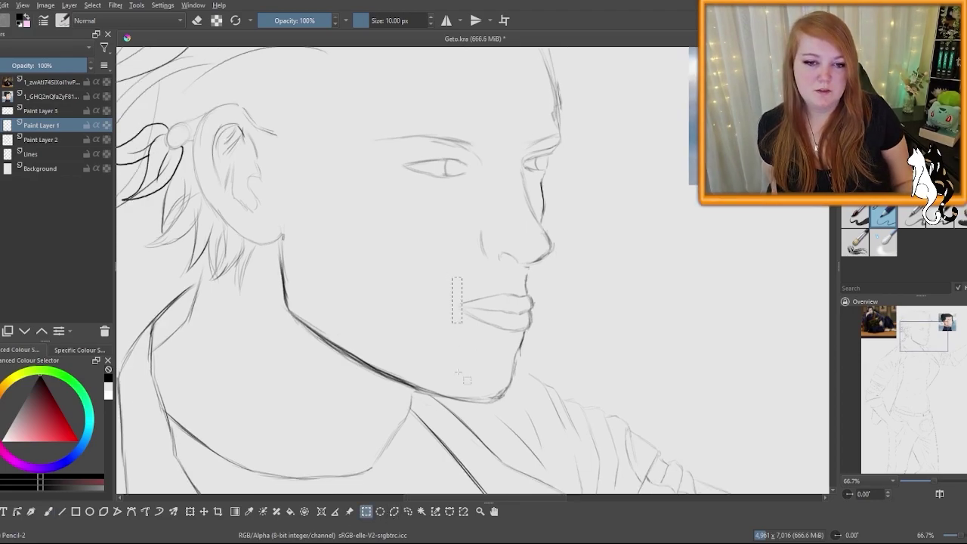
pyautogui.click(444, 449)
# Step: Redraw the line between the nose and upper lip on Paint Layer 3 with Pencil-2 at 10 px
pyautogui.press('pageup')
pyautogui.press('b')
pyautogui.press('e')
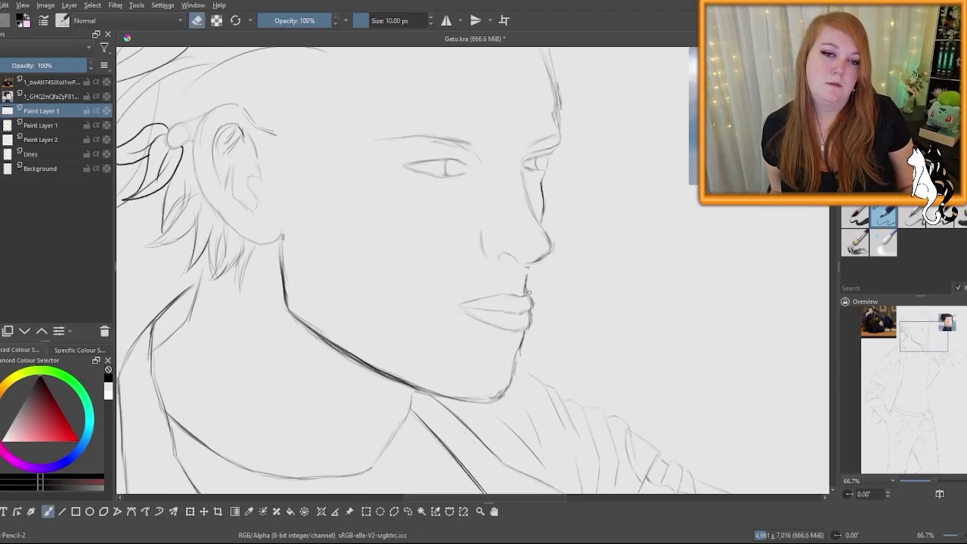
pyautogui.press('e')
pyautogui.scroll(-1, 678, 340)
pyautogui.scroll(1, 574, 316)
pyautogui.press('e')
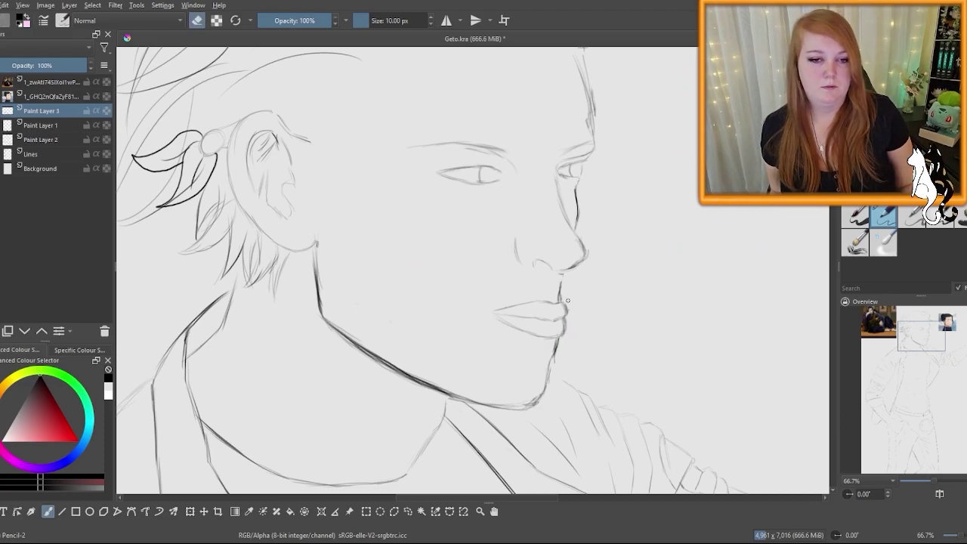
pyautogui.press('e')
pyautogui.moveTo(562, 273); pyautogui.dragTo(559, 288)
pyautogui.scroll(1, 596, 363)
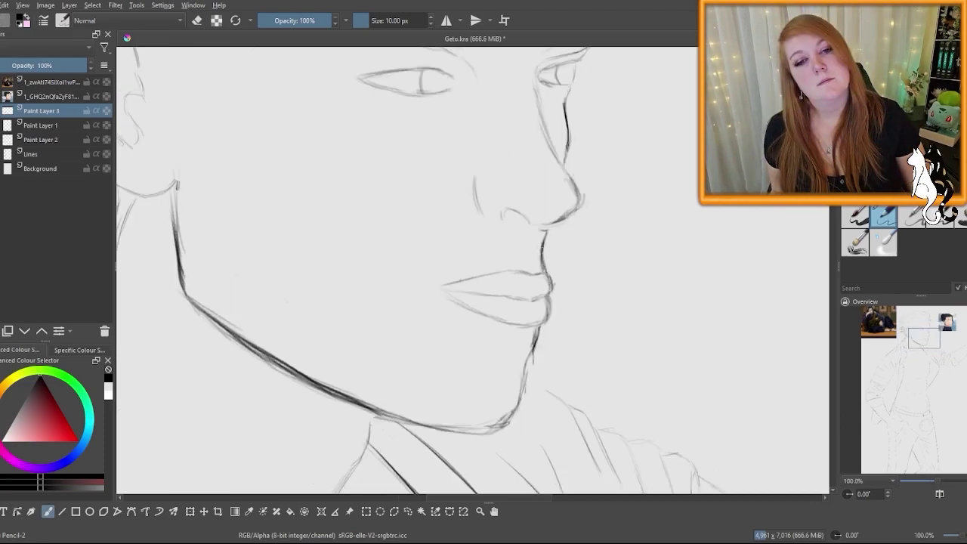
pyautogui.scroll(-2, 604, 343)
pyautogui.press('e')
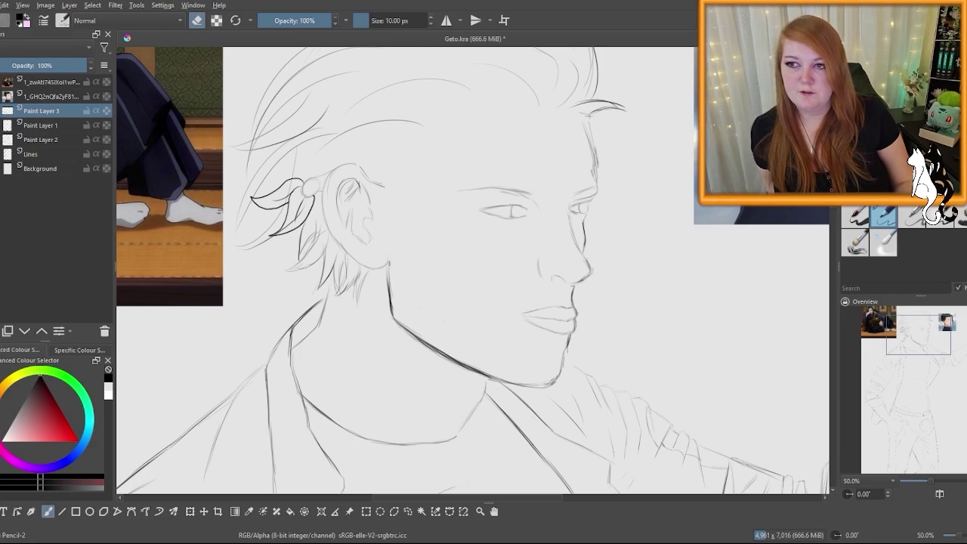
# Step: Select the lips on Paint Layer 1 and move them slightly lower on the face with the Transform tool
pyautogui.press('r')
pyautogui.click(546, 326)
pyautogui.hotkey('ctrl', 't')
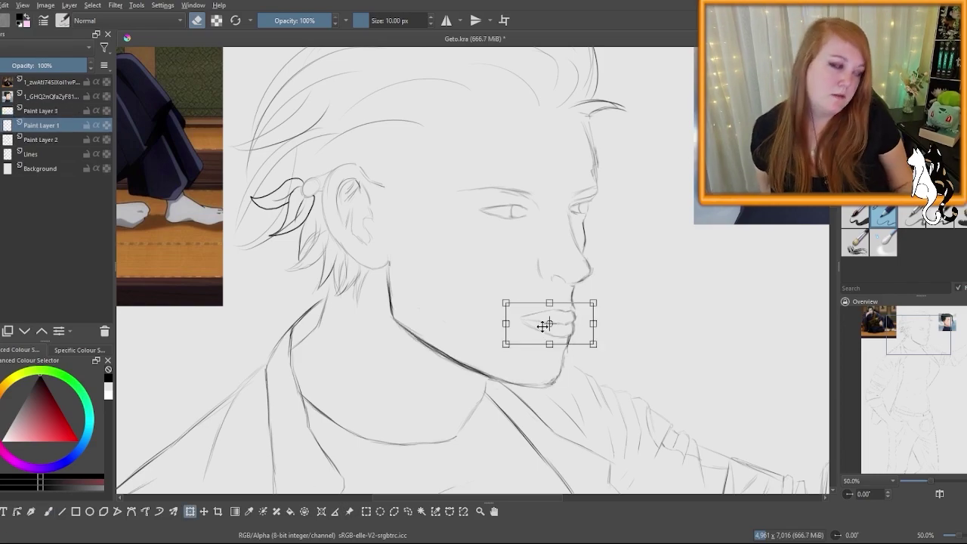
pyautogui.press('Return')
pyautogui.scroll(-4, 536, 336)
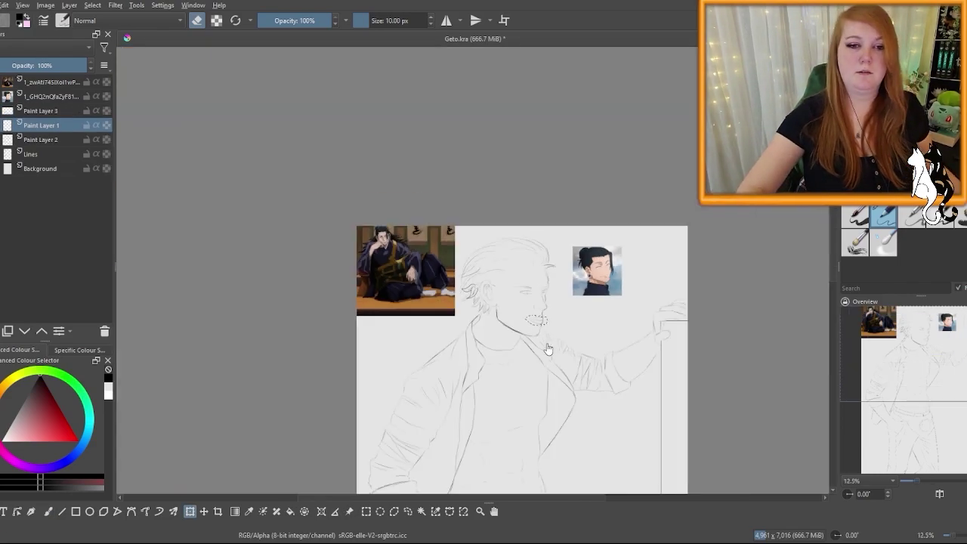
pyautogui.scroll(5, 533, 342)
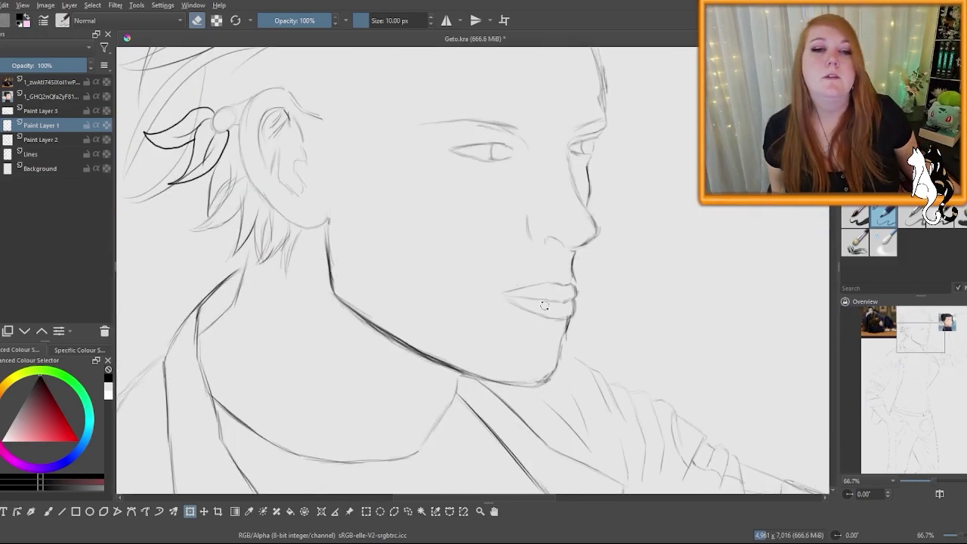
pyautogui.hotkey('ctrl', 't')
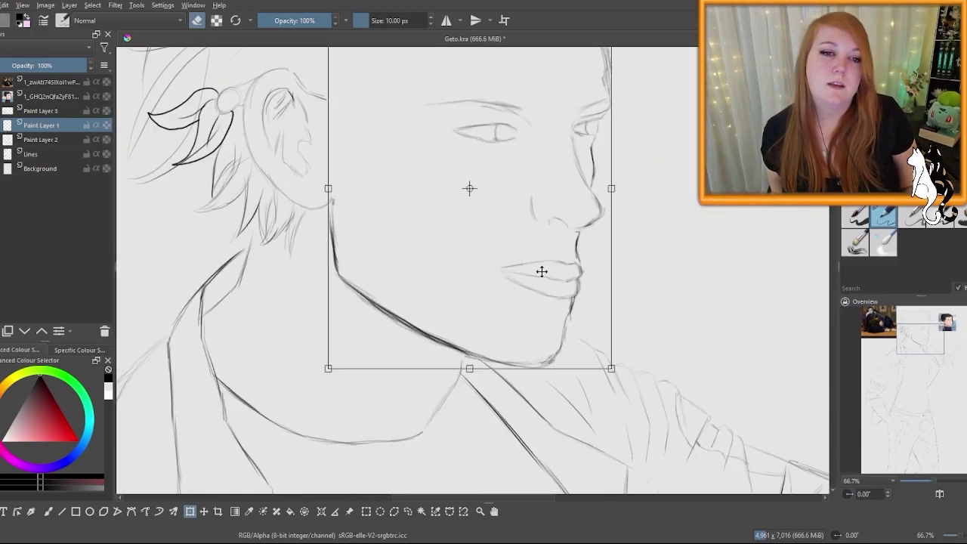
pyautogui.press('Escape')
# Step: Redraw the nose bridge and tip with a straighter, darker line on Paint Layer 3 using Pencil-2 at 10 px
pyautogui.click(578, 297)
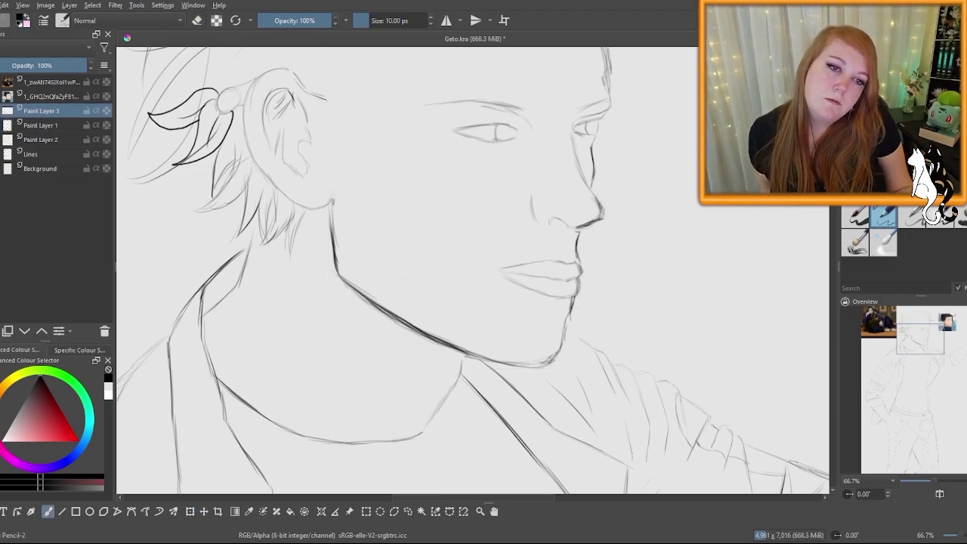
pyautogui.click(40, 124)
pyautogui.moveTo(571, 132); pyautogui.dragTo(601, 216)
pyautogui.press('e')
pyautogui.press('e')
pyautogui.press('pageup')
pyautogui.press('e')
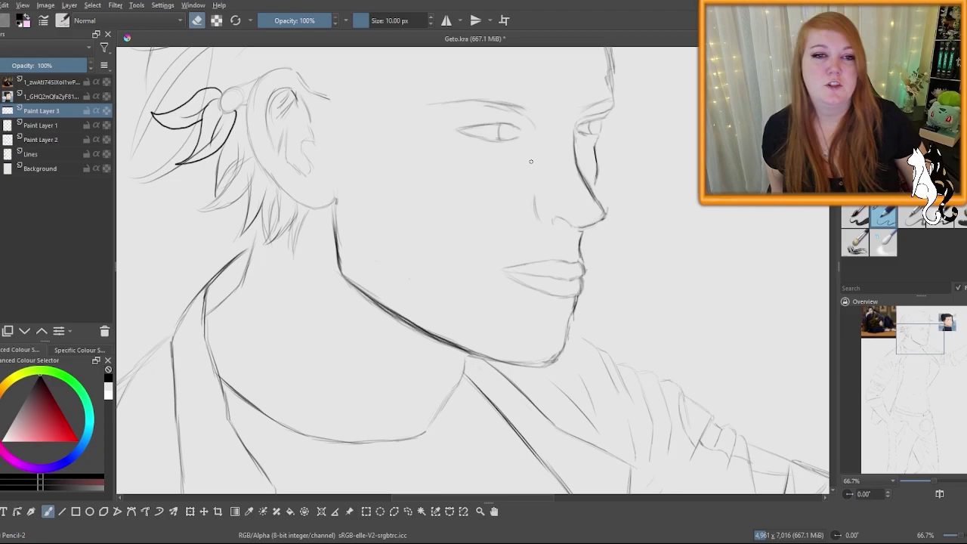
pyautogui.press('e')
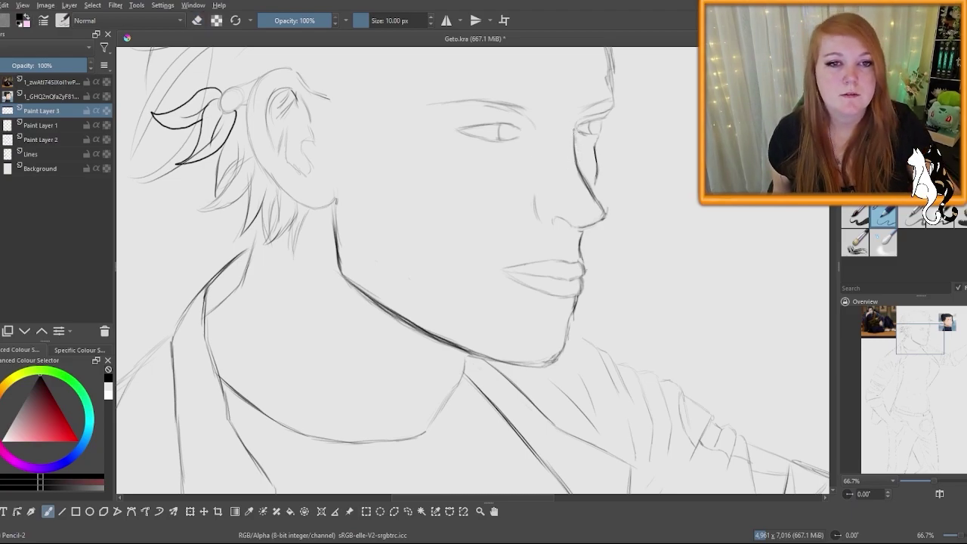
pyautogui.moveTo(575, 146); pyautogui.dragTo(584, 177)
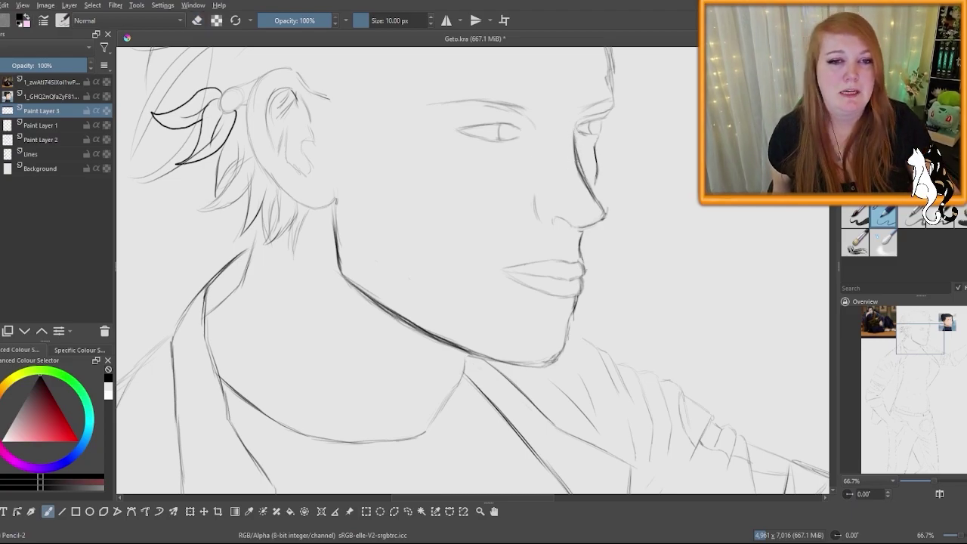
# Step: Erase the stray lines beside the nose bridge and just above the upper lip on Paint Layer 1
pyautogui.click(60, 126)
pyautogui.press('e')
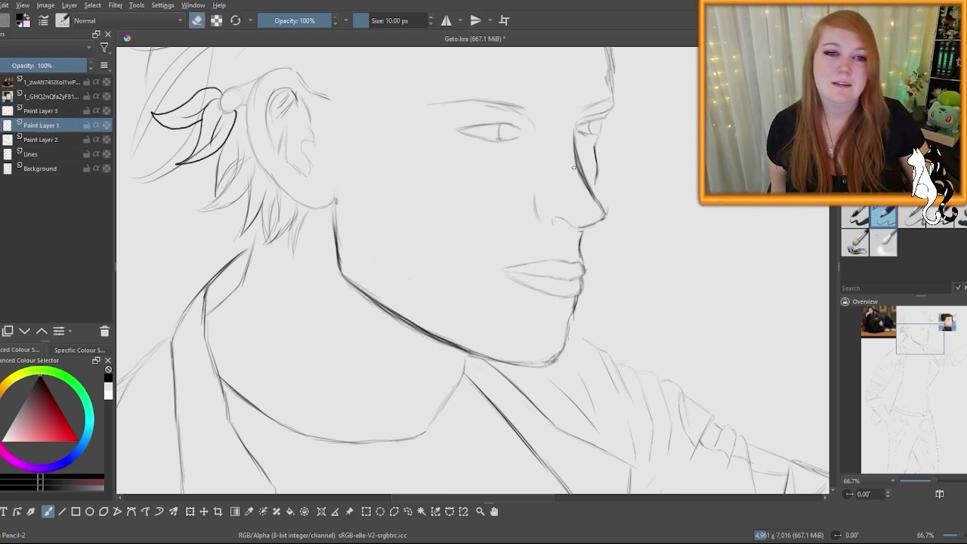
pyautogui.moveTo(578, 175); pyautogui.dragTo(572, 146)
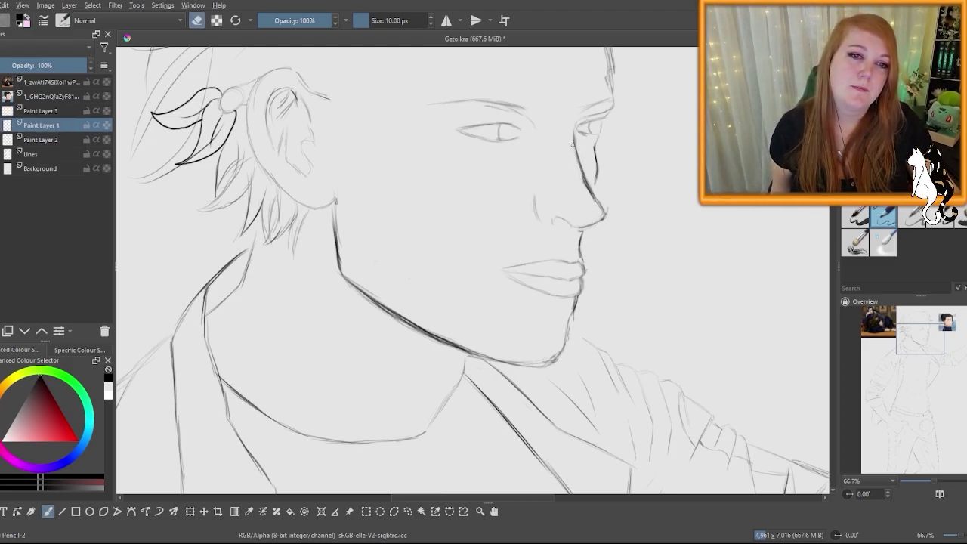
pyautogui.press('e')
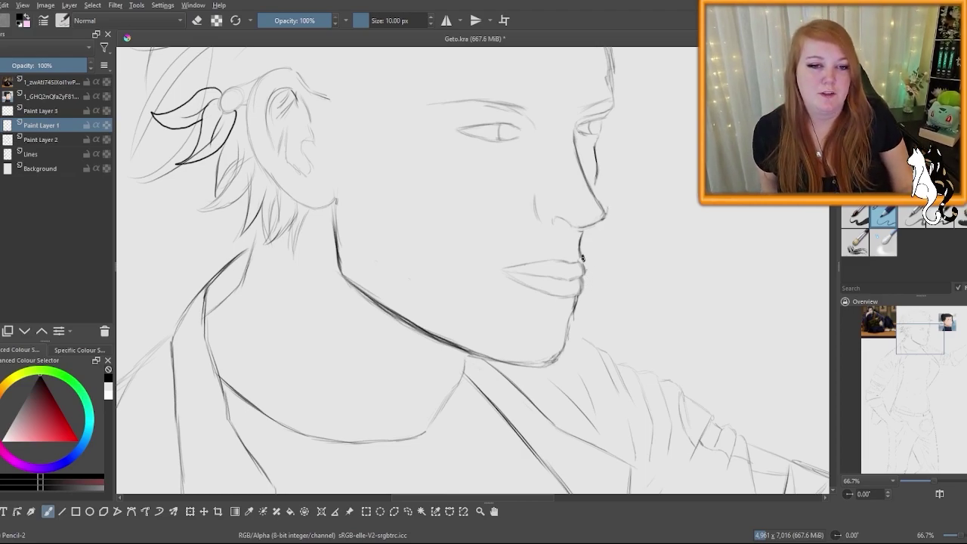
pyautogui.press('e')
pyautogui.moveTo(582, 259); pyautogui.dragTo(579, 253)
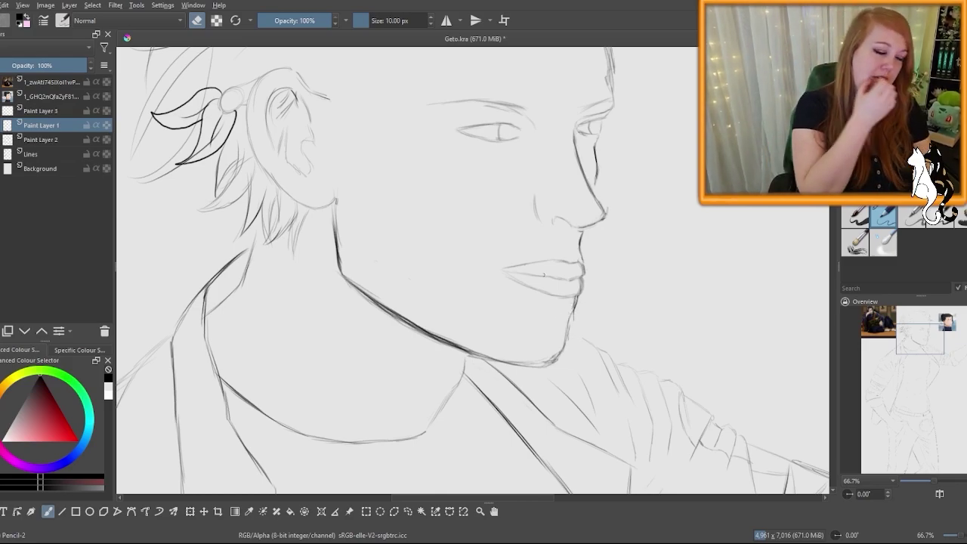
# Step: Clean up the profile line above and below the lips on Paint Layer 3 with the Pencil-2 eraser
pyautogui.click(32, 112)
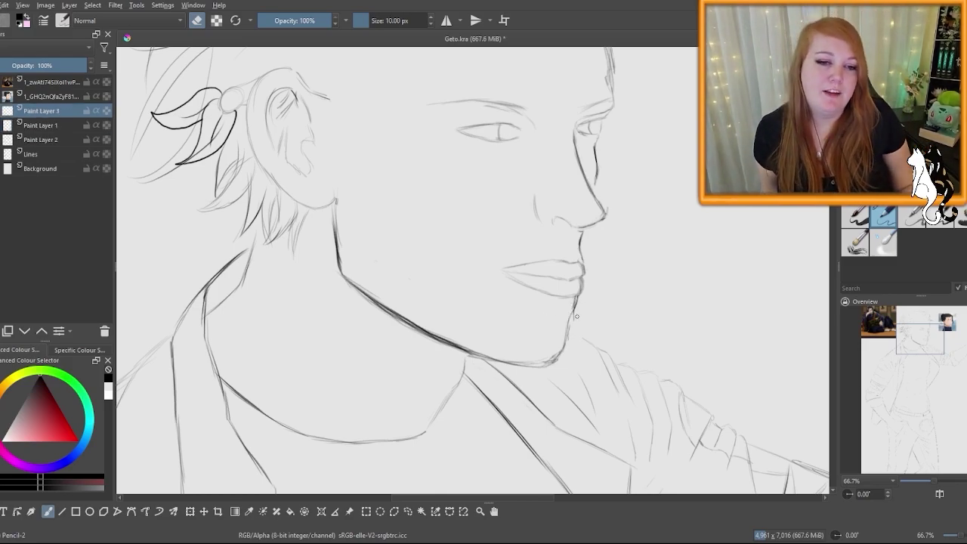
pyautogui.press('e')
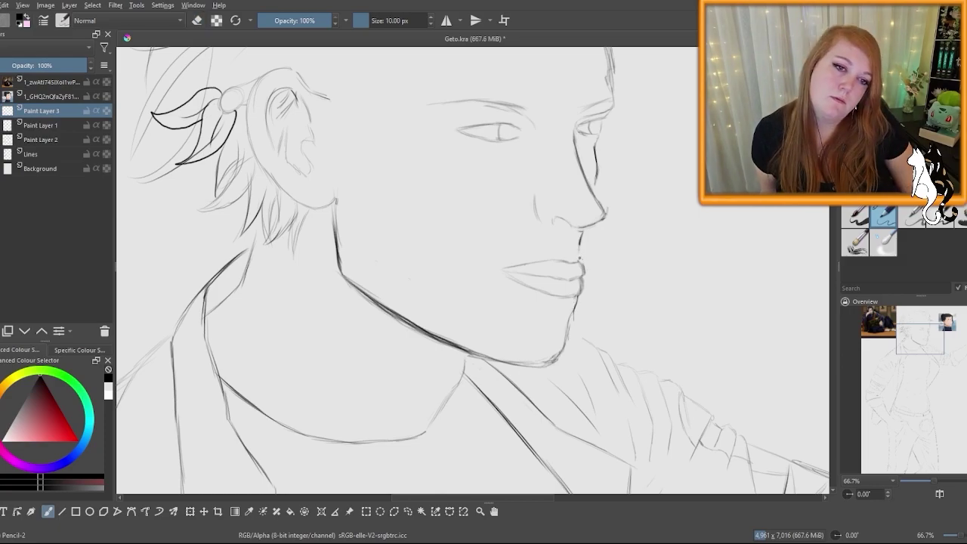
pyautogui.moveTo(580, 253); pyautogui.dragTo(539, 231)
# Step: Select the lips on Paint Layer 1, fine-tune their placement with the Transform tool, and clear the selection
pyautogui.click(42, 125)
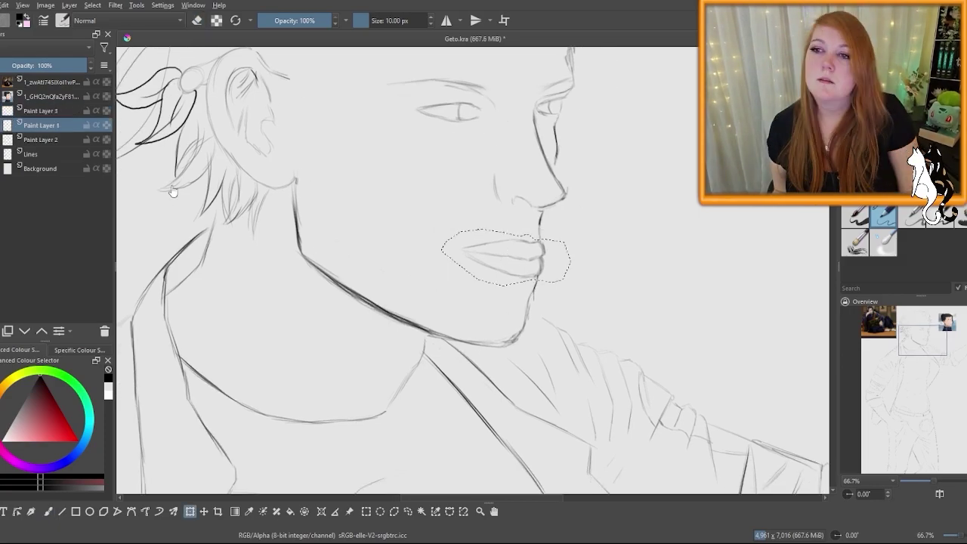
pyautogui.moveTo(173, 188); pyautogui.dragTo(286, 397)
pyautogui.scroll(-1, 472, 271)
pyautogui.click(48, 512)
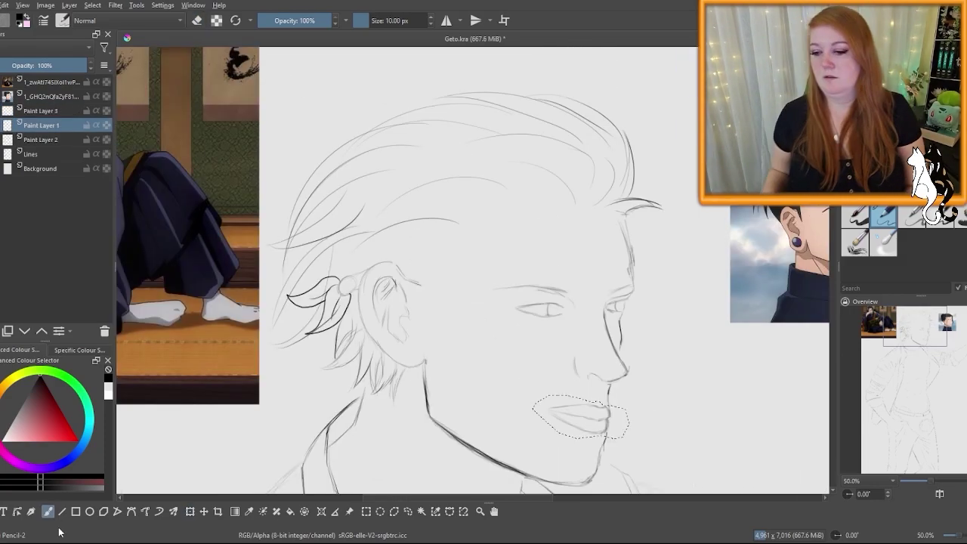
pyautogui.hotkey('ctrl', 'shift', 'a')
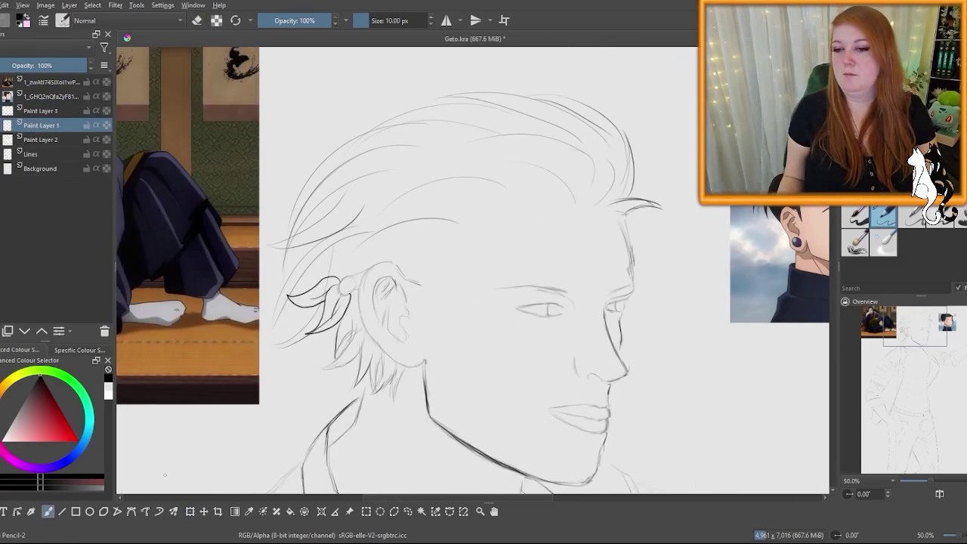
# Step: Sketch a squared hairline across the forehead and down the temple in front of the ear on Paint Layer 3
pyautogui.click(41, 111)
pyautogui.moveTo(459, 502); pyautogui.dragTo(484, 498)
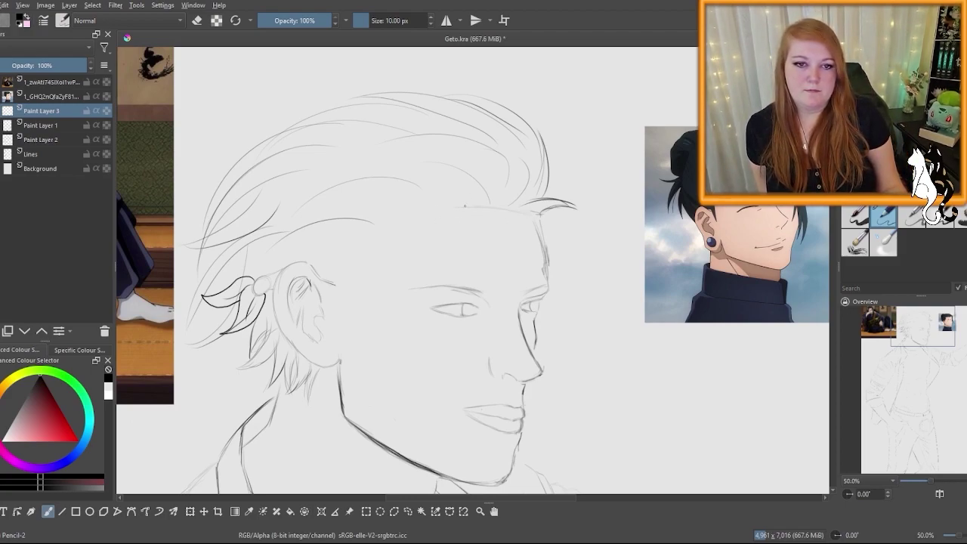
pyautogui.moveTo(453, 206); pyautogui.dragTo(521, 211)
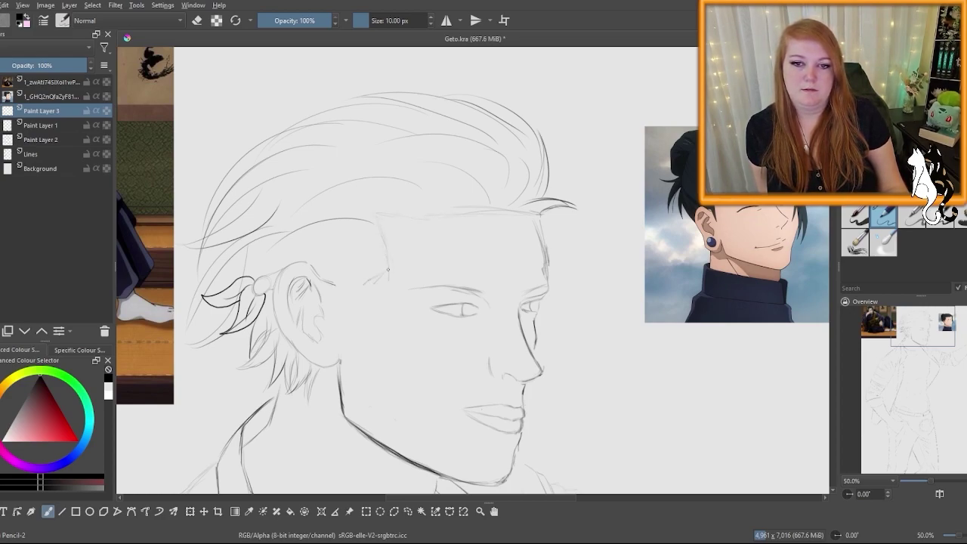
pyautogui.moveTo(373, 283); pyautogui.dragTo(352, 318)
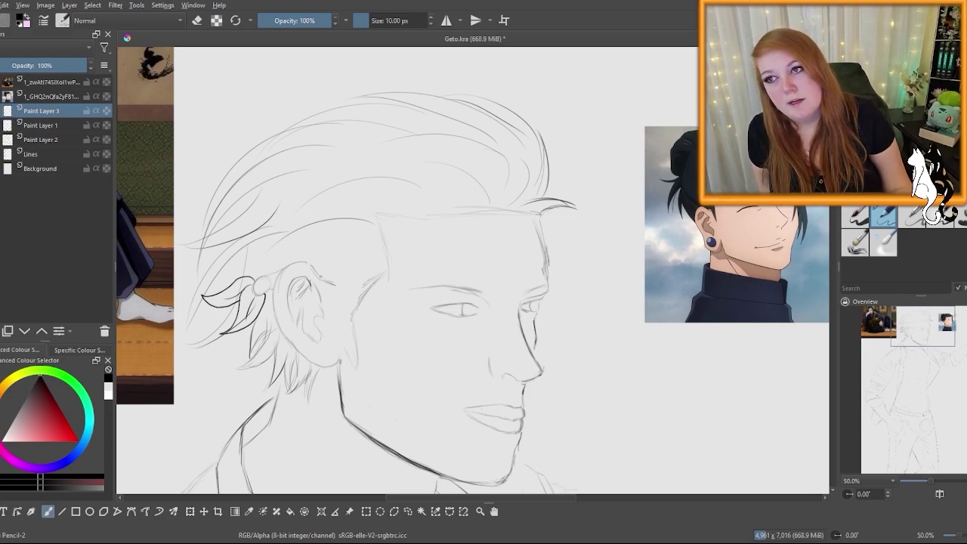
# Step: Retrace the outer contour of the ear and draw a round earring on the earlobe on Paint Layer 3
pyautogui.moveTo(320, 276)
pyautogui.mouseDown()
pyautogui.moveTo(296, 263)
pyautogui.moveTo(278, 275)
pyautogui.moveTo(281, 327)
pyautogui.moveTo(308, 374)
pyautogui.mouseUp()
pyautogui.moveTo(305, 358)
pyautogui.mouseDown()
pyautogui.moveTo(333, 364)
pyautogui.moveTo(322, 379)
pyautogui.moveTo(310, 372)
pyautogui.moveTo(333, 368)
pyautogui.moveTo(340, 347)
pyautogui.moveTo(325, 368)
pyautogui.mouseUp()
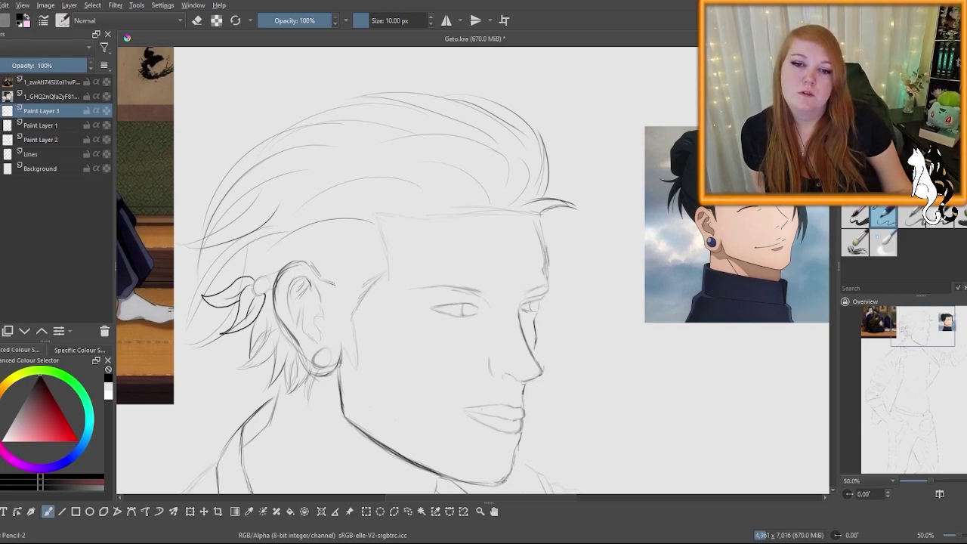
# Step: Darken the hairline across the forehead and temple, and erase the leftover guide strokes in front of the ear with Basic-1 at 23.84 px
pyautogui.moveTo(324, 275)
pyautogui.mouseDown()
pyautogui.moveTo(338, 318)
pyautogui.moveTo(329, 287)
pyautogui.moveTo(336, 311)
pyautogui.moveTo(387, 247)
pyautogui.moveTo(361, 273)
pyautogui.moveTo(386, 257)
pyautogui.mouseUp()
pyautogui.moveTo(377, 222)
pyautogui.mouseDown()
pyautogui.moveTo(384, 252)
pyautogui.moveTo(414, 219)
pyautogui.moveTo(511, 214)
pyautogui.mouseUp()
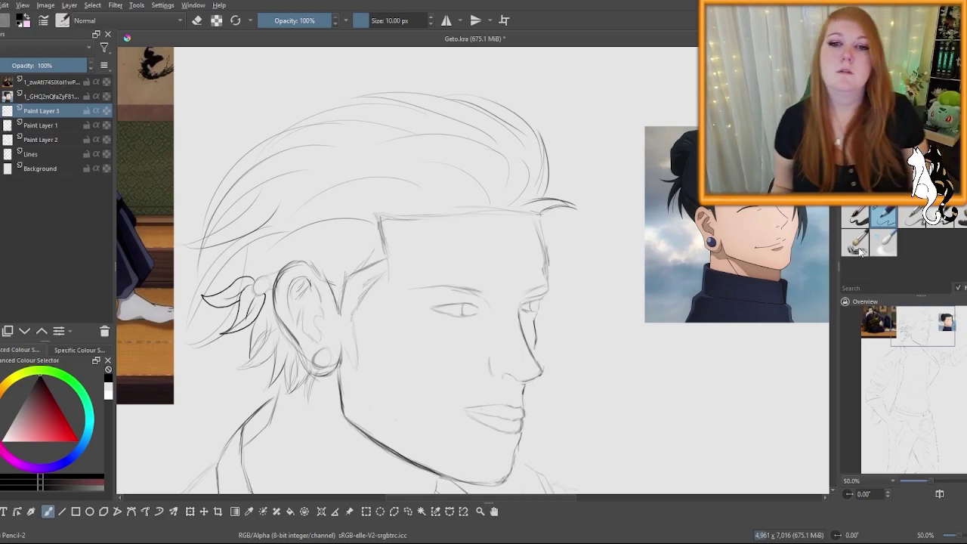
pyautogui.click(953, 178)
pyautogui.press('e')
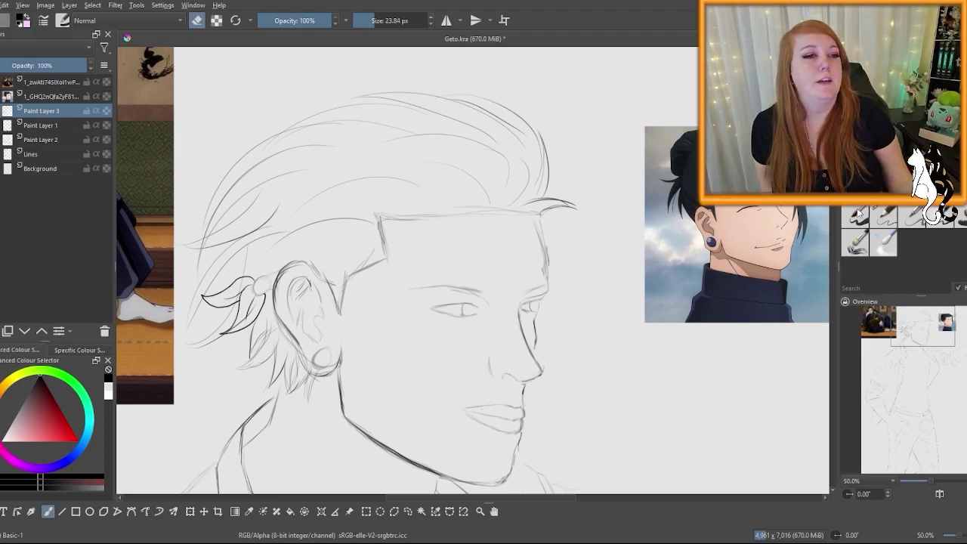
pyautogui.click(883, 217)
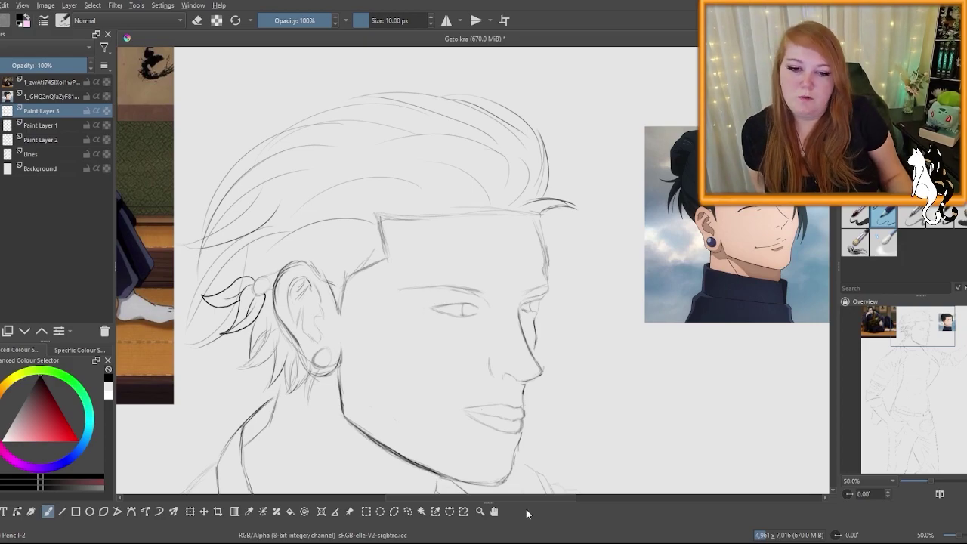
pyautogui.moveTo(521, 497)
pyautogui.mouseDown()
pyautogui.moveTo(440, 503)
pyautogui.moveTo(523, 500)
pyautogui.mouseUp()
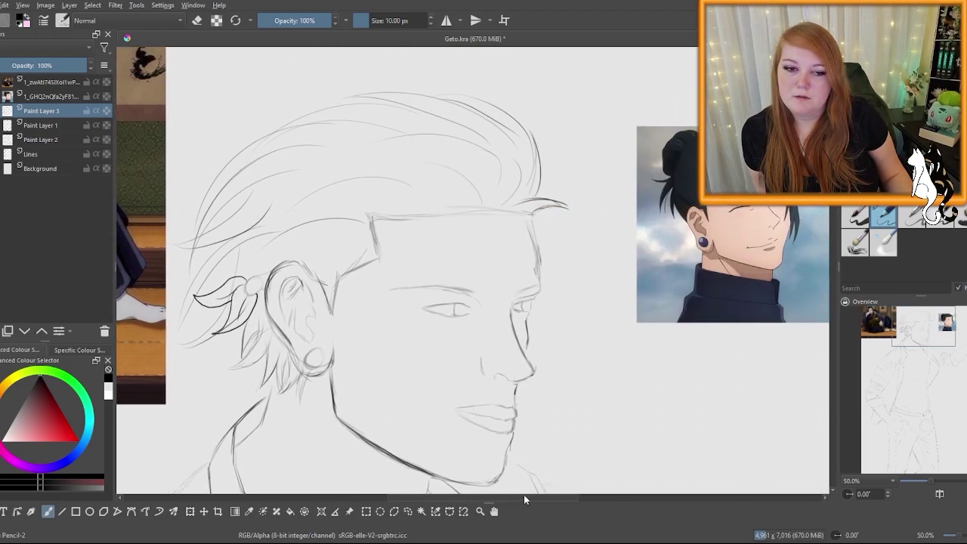
pyautogui.hscroll(-1, 524, 494)
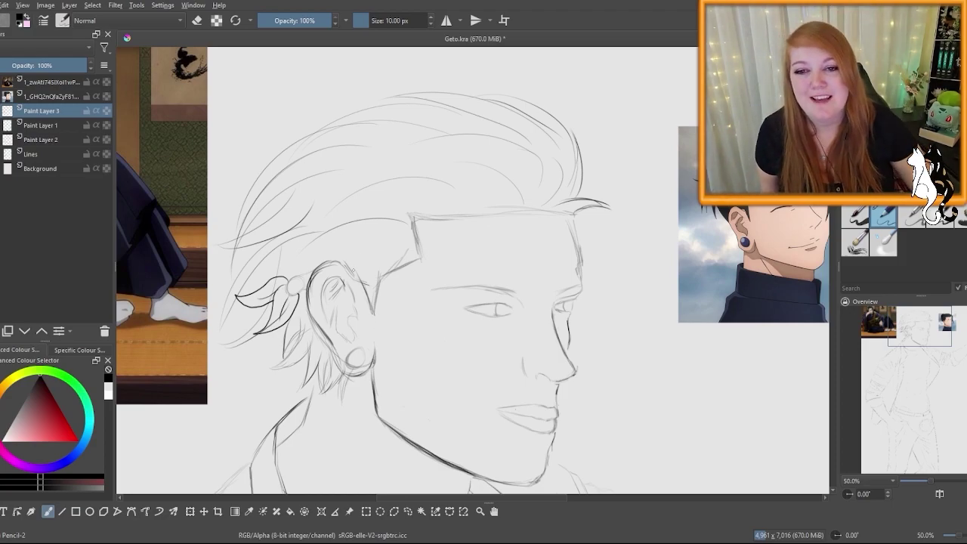
# Step: Erase the temple line in front of the ear on Paint Layer 3, and paint over its remains on Paint Layer 1 with Basic-1 at 23.84 px
pyautogui.press('e')
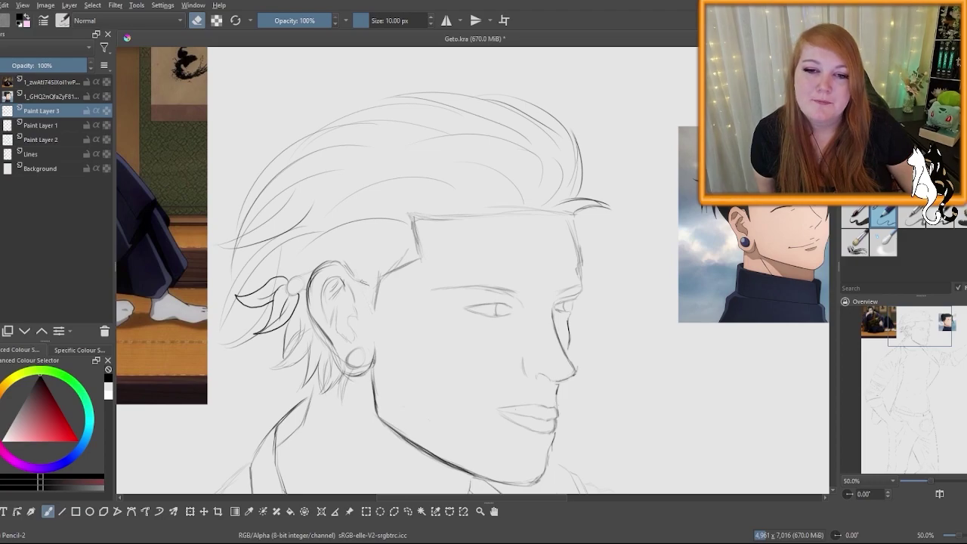
pyautogui.moveTo(376, 307); pyautogui.dragTo(380, 274)
pyautogui.press('e')
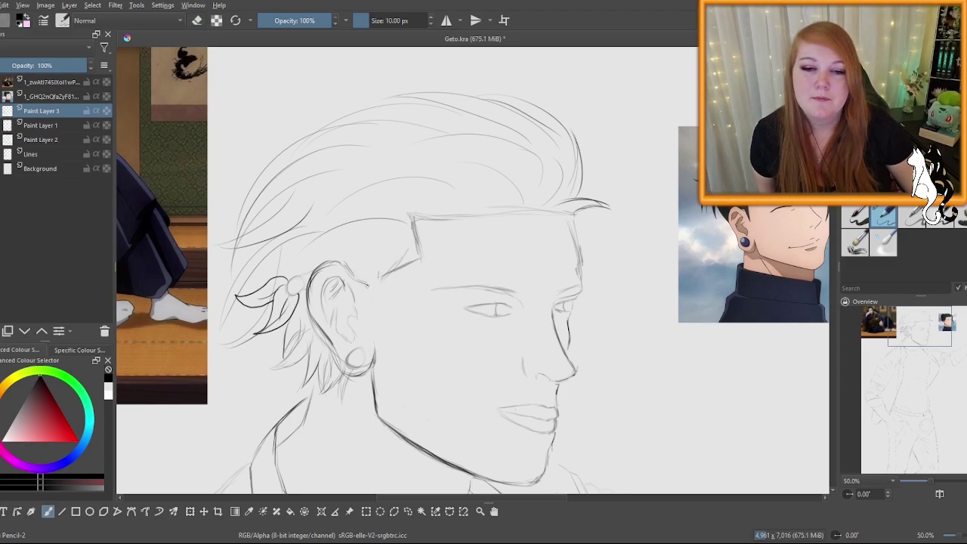
pyautogui.press('e')
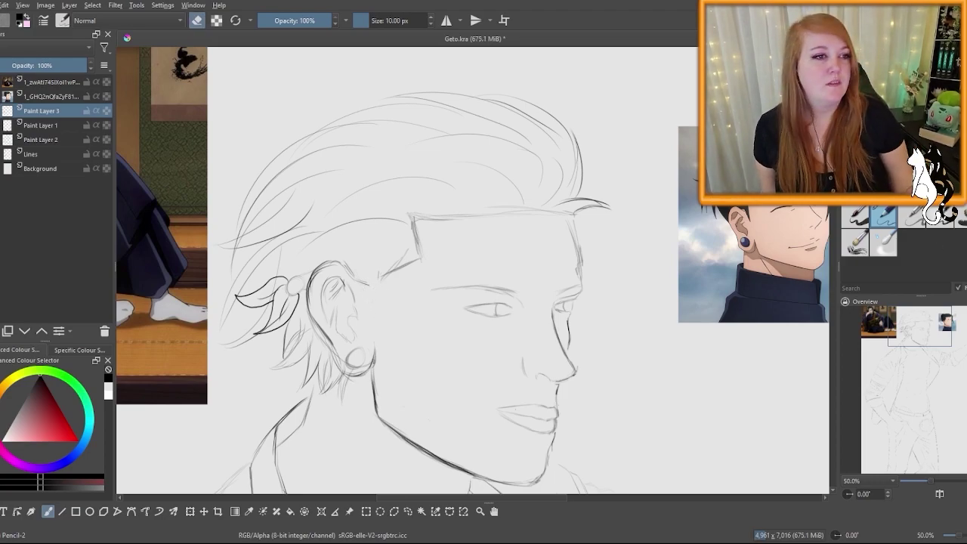
pyautogui.click(937, 189)
pyautogui.keyDown('ctrl'); pyautogui.click(498, 348); pyautogui.keyUp('ctrl')
pyautogui.click(57, 125)
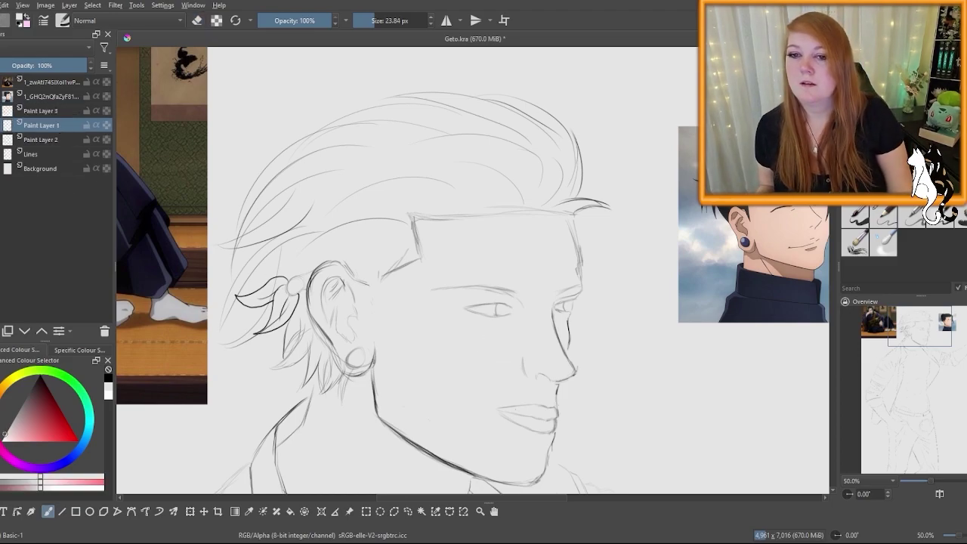
pyautogui.moveTo(373, 313); pyautogui.dragTo(374, 298)
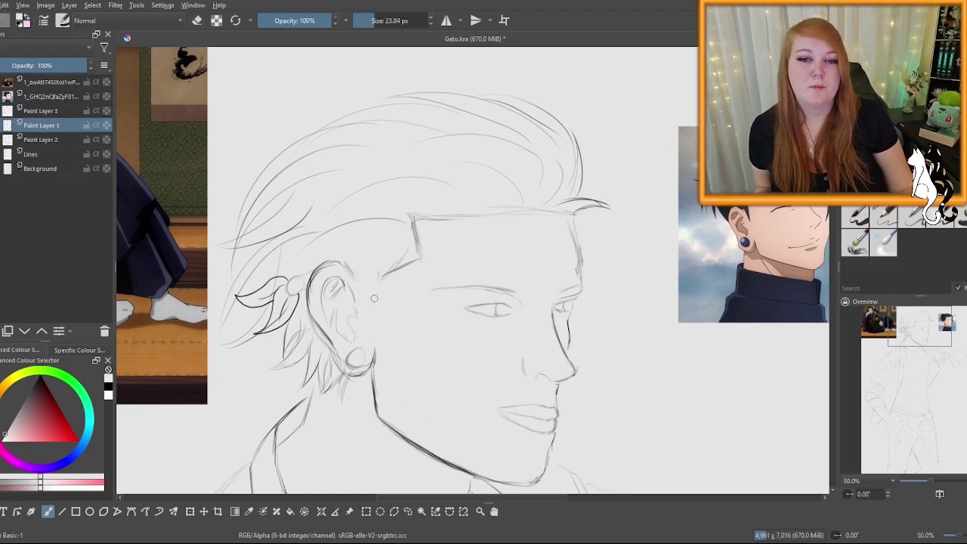
# Step: Toggle Paint Layer 1 to check its lines, and cover the leftover stroke beside the ear's upper edge on Paint Layer 2 with Basic-1
pyautogui.press('/')
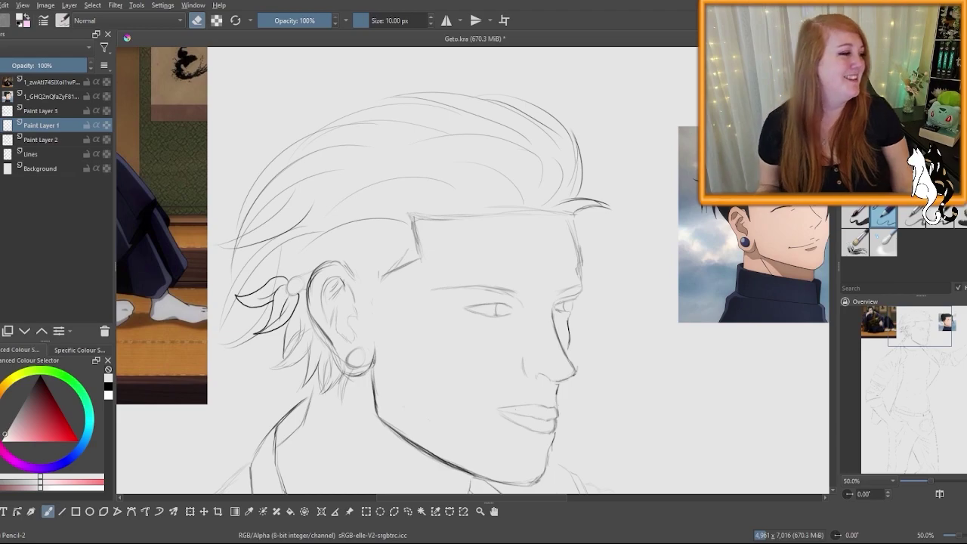
pyautogui.press('e')
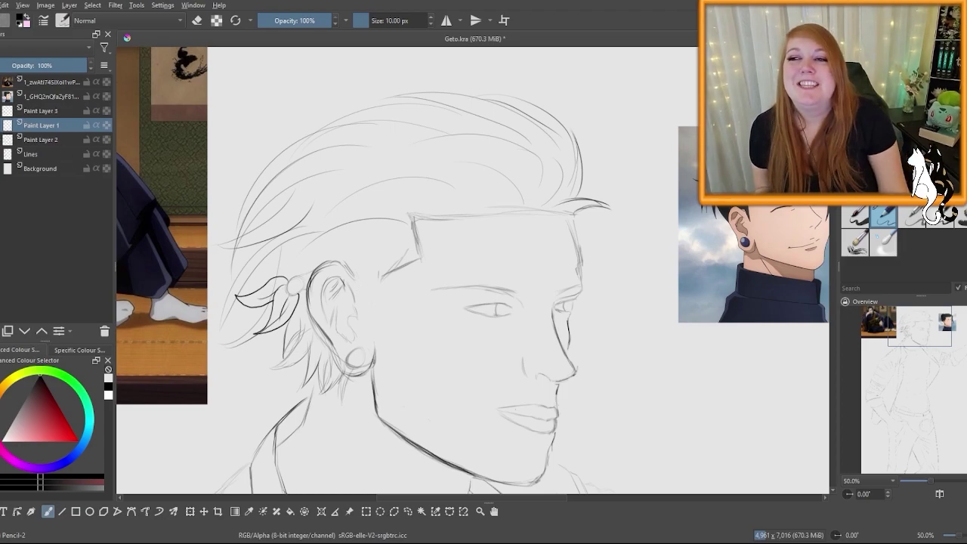
pyautogui.click(1, 125)
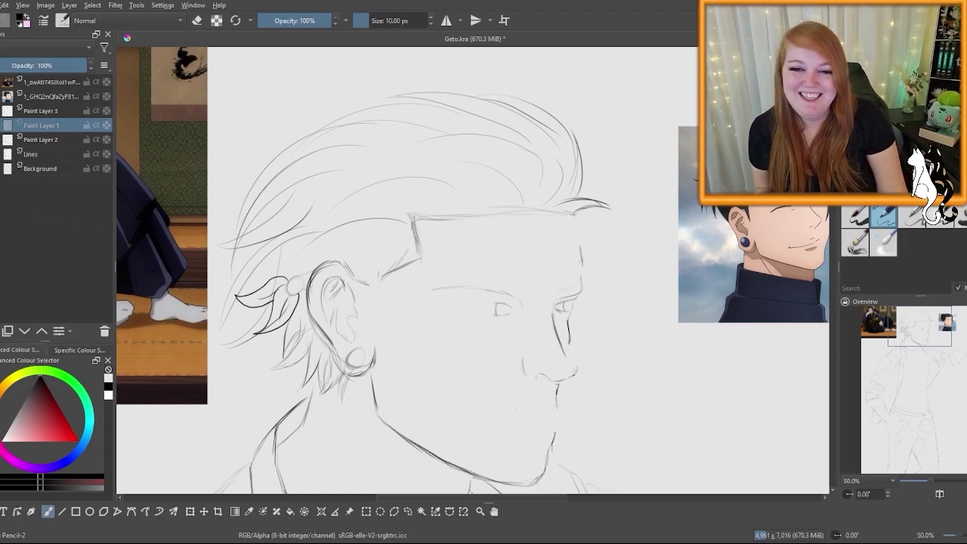
pyautogui.click(96, 125)
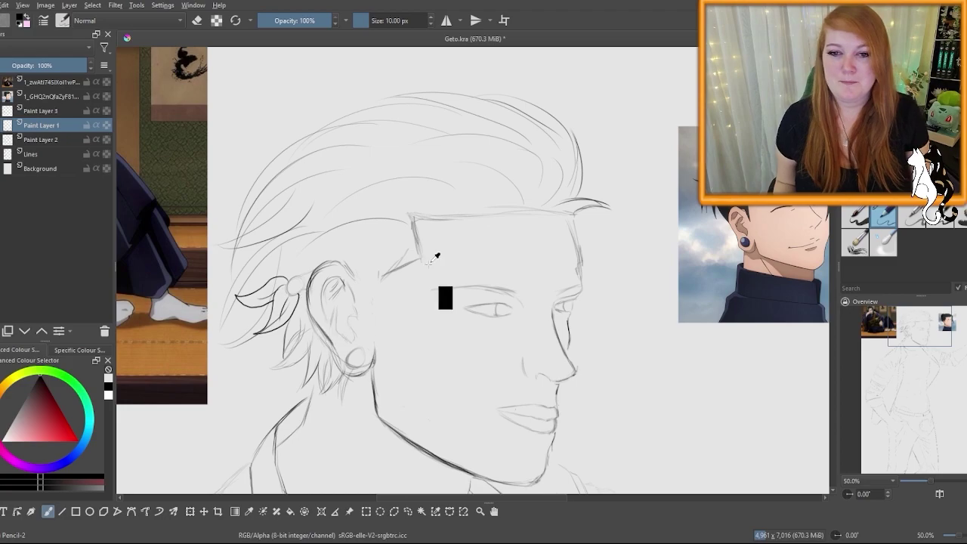
pyautogui.click(911, 189)
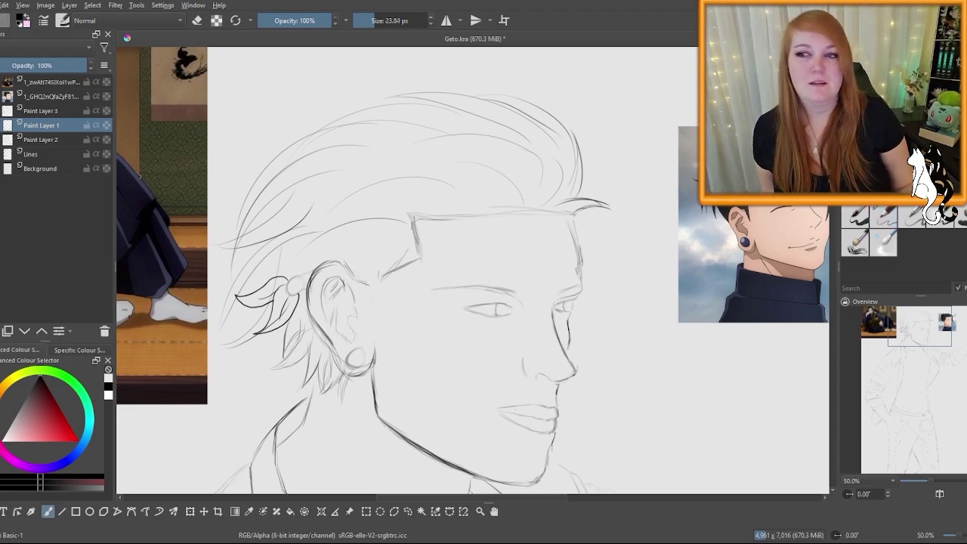
pyautogui.click(66, 140)
pyautogui.keyDown('ctrl'); pyautogui.click(386, 322); pyautogui.keyUp('ctrl')
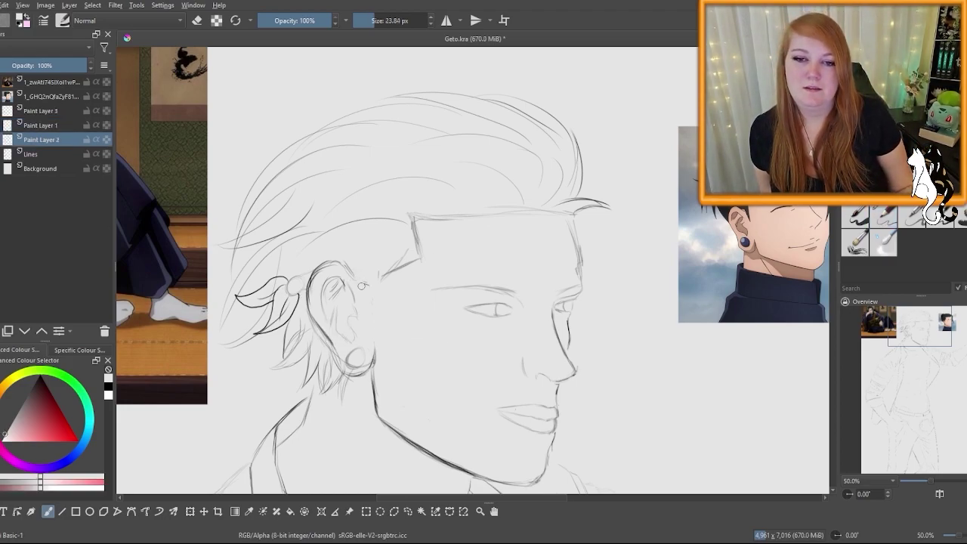
# Step: Redraw the hairline in front of the ear as a pointed sideburn on Paint Layer 1 with black Pencil-2 at 10 px
pyautogui.click(885, 219)
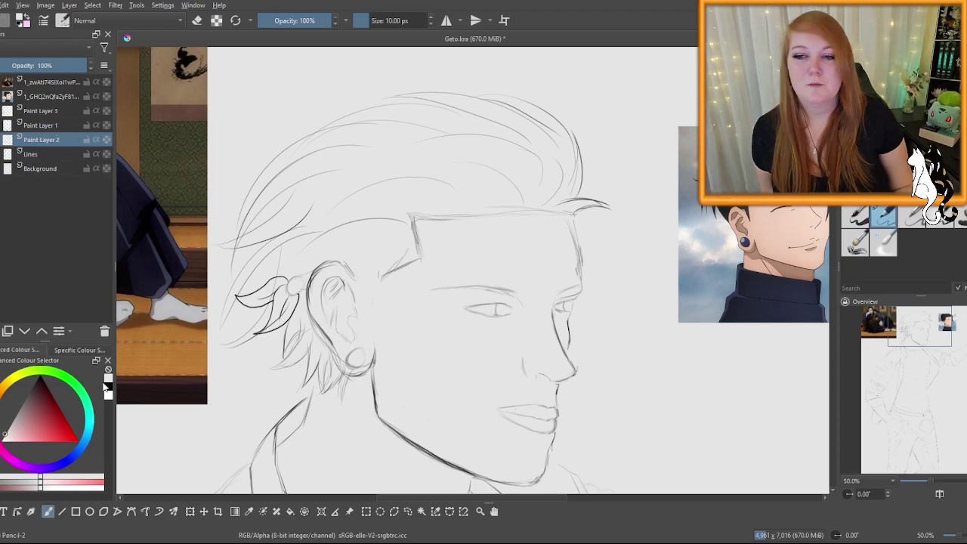
pyautogui.click(109, 387)
pyautogui.click(57, 126)
pyautogui.moveTo(355, 275); pyautogui.dragTo(385, 327)
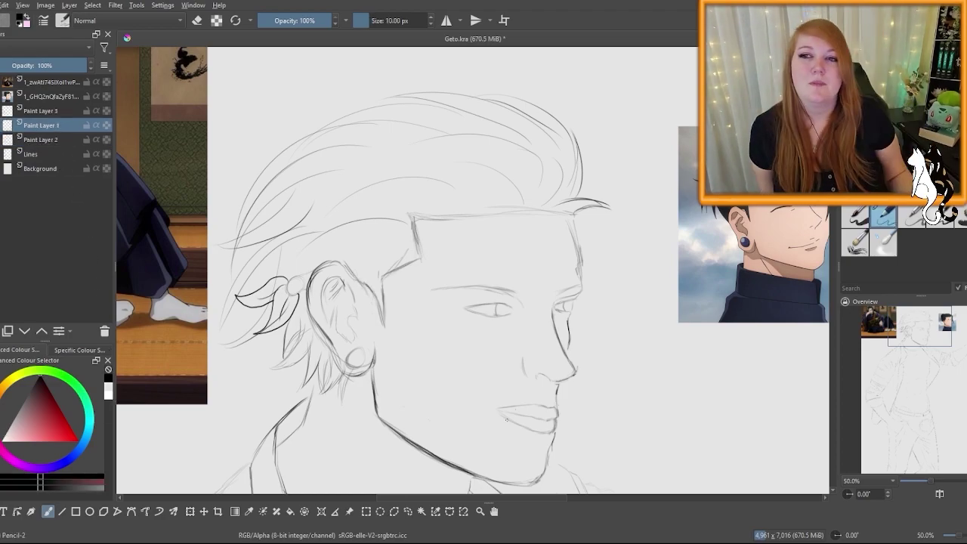
# Step: Sketch a short curved hair guide from the top of the ear up toward the back of the head on Paint Layer 1
pyautogui.moveTo(453, 499); pyautogui.dragTo(387, 498)
pyautogui.moveTo(833, 136); pyautogui.dragTo(833, 126)
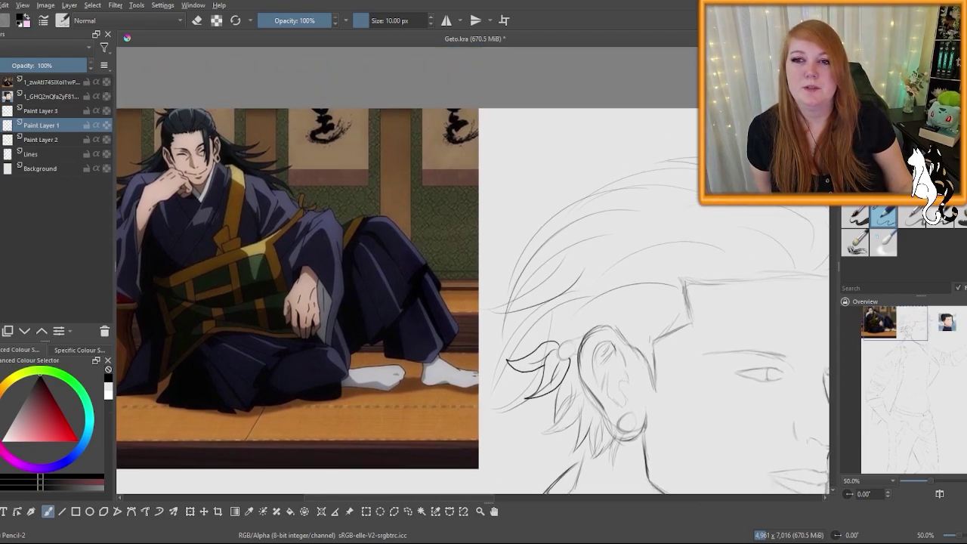
pyautogui.scroll(-3, 483, 302)
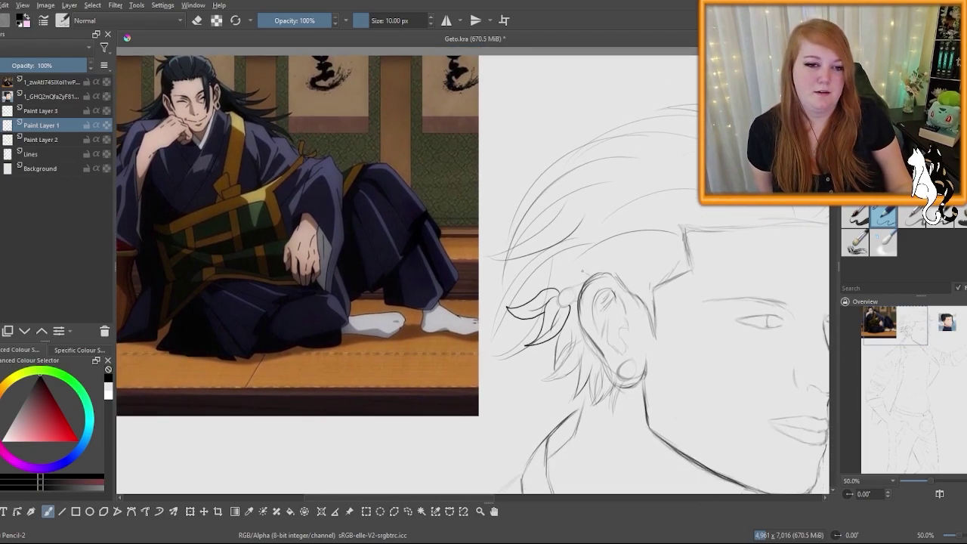
pyautogui.moveTo(582, 270); pyautogui.dragTo(558, 238)
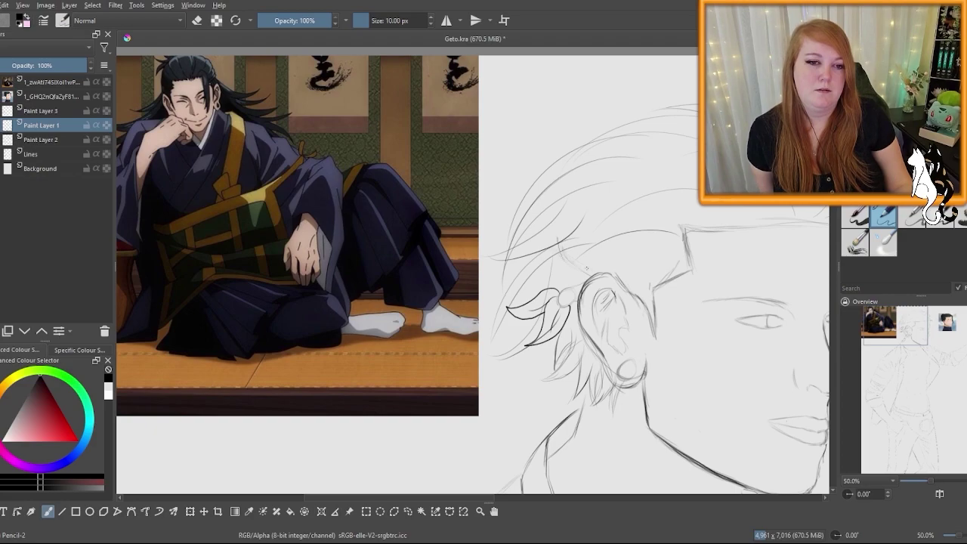
# Step: Sketch loose hair strands falling from the front of the hairline down along the far side of the face
pyautogui.moveTo(460, 498); pyautogui.dragTo(511, 497)
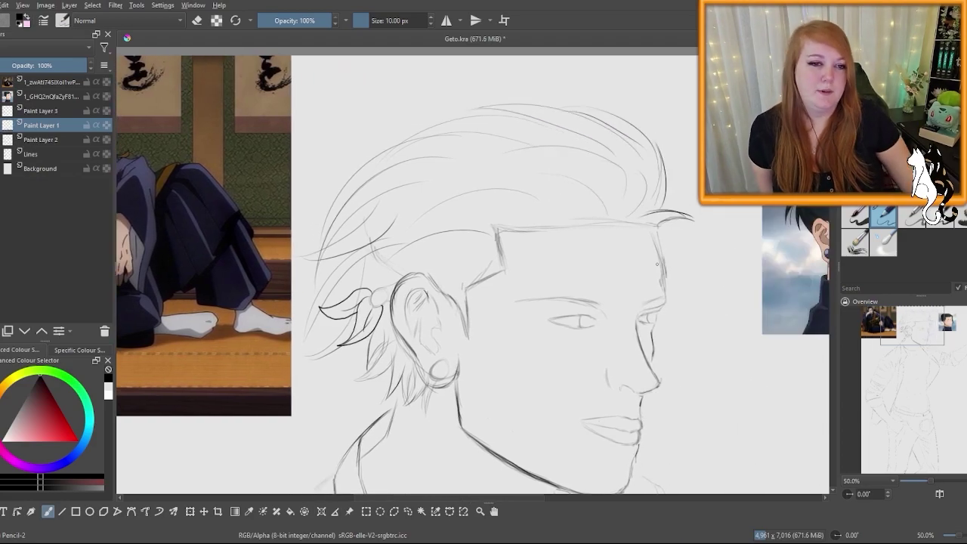
pyautogui.moveTo(650, 234)
pyautogui.mouseDown()
pyautogui.moveTo(667, 295)
pyautogui.moveTo(659, 265)
pyautogui.moveTo(656, 352)
pyautogui.mouseUp()
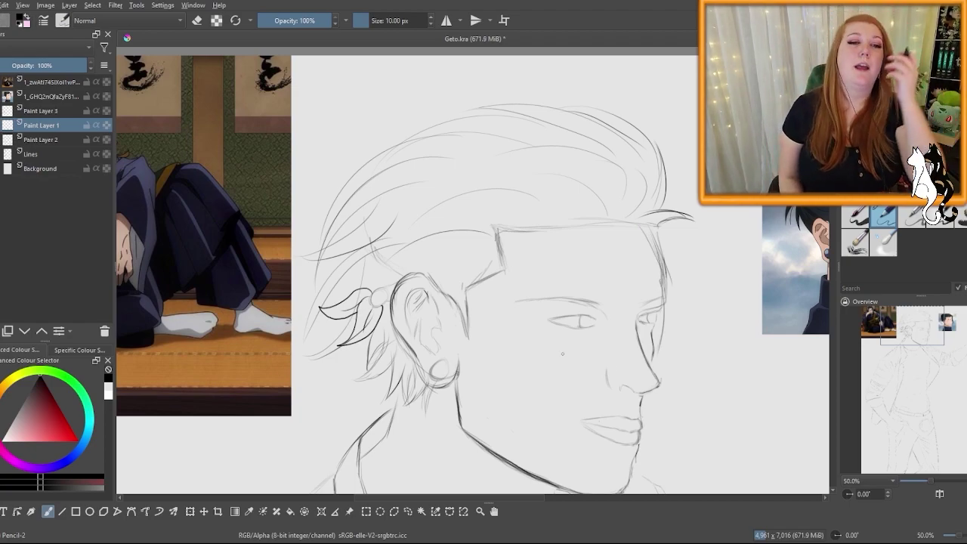
pyautogui.moveTo(506, 497)
pyautogui.mouseDown()
pyautogui.moveTo(523, 498)
pyautogui.moveTo(449, 499)
pyautogui.moveTo(532, 498)
pyautogui.mouseUp()
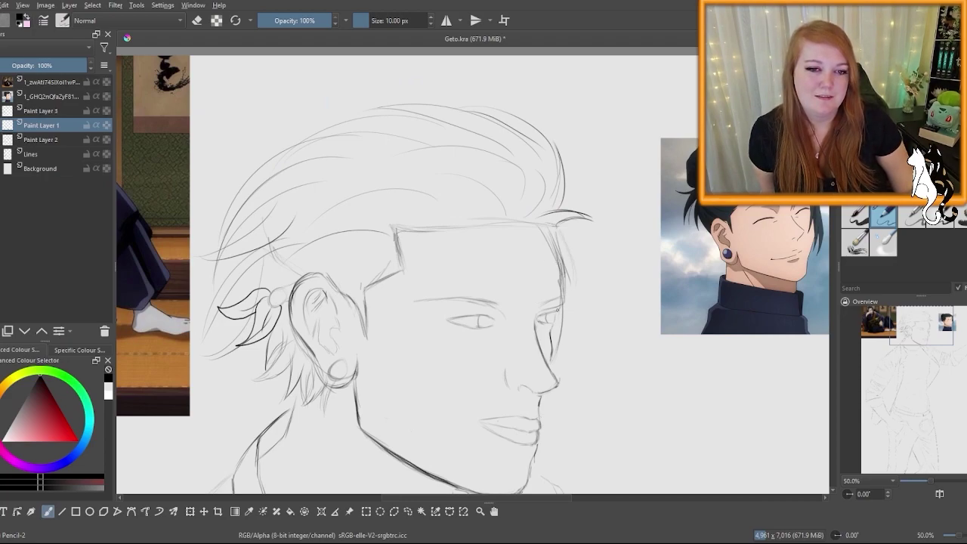
pyautogui.moveTo(575, 272); pyautogui.dragTo(577, 333)
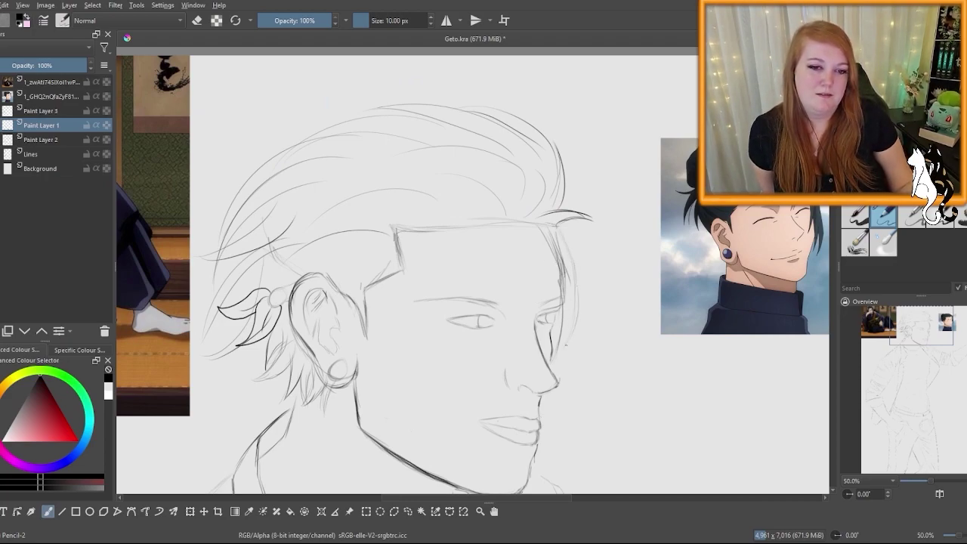
# Step: Paint out the flicked hair tip at the front of the forehead on Paint Layer 2 with Basic-1 at 23.84 px
pyautogui.press('/')
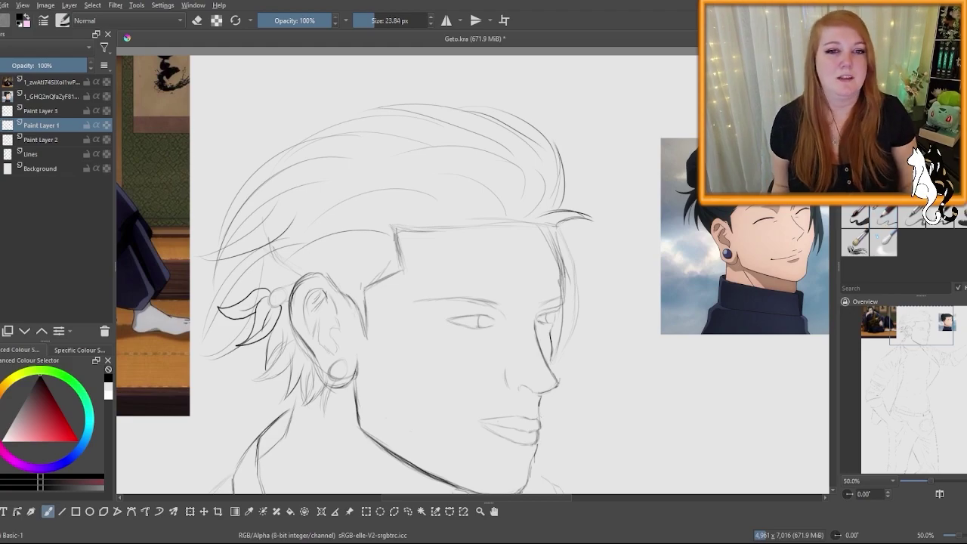
pyautogui.click(42, 139)
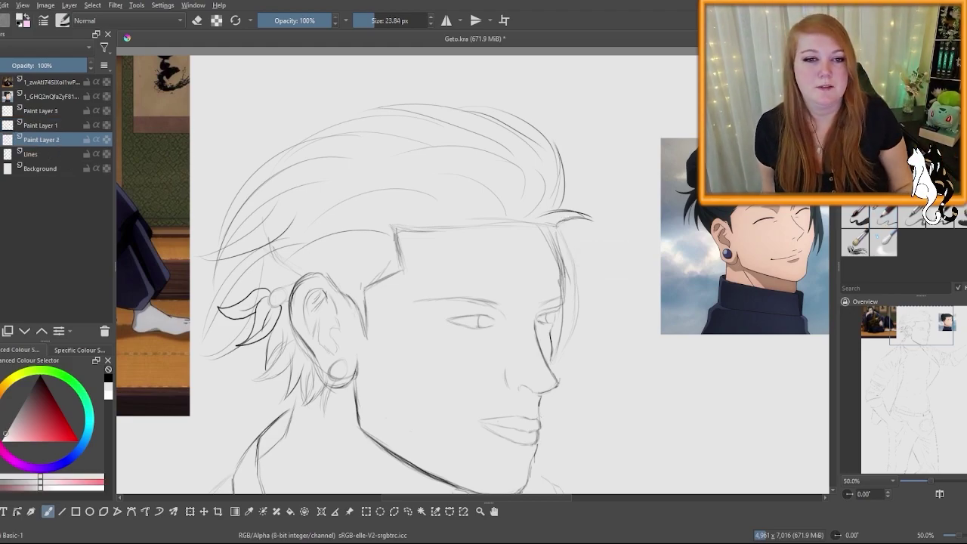
pyautogui.moveTo(579, 211)
pyautogui.mouseDown()
pyautogui.moveTo(558, 221)
pyautogui.moveTo(589, 225)
pyautogui.mouseUp()
pyautogui.moveTo(498, 500)
pyautogui.mouseDown()
pyautogui.moveTo(423, 501)
pyautogui.moveTo(464, 496)
pyautogui.mouseUp()
# Step: Draw a black Pencil-2 curve on Paint Layer 1 joining the front hair to the loose strand beside the forehead
pyautogui.click(883, 219)
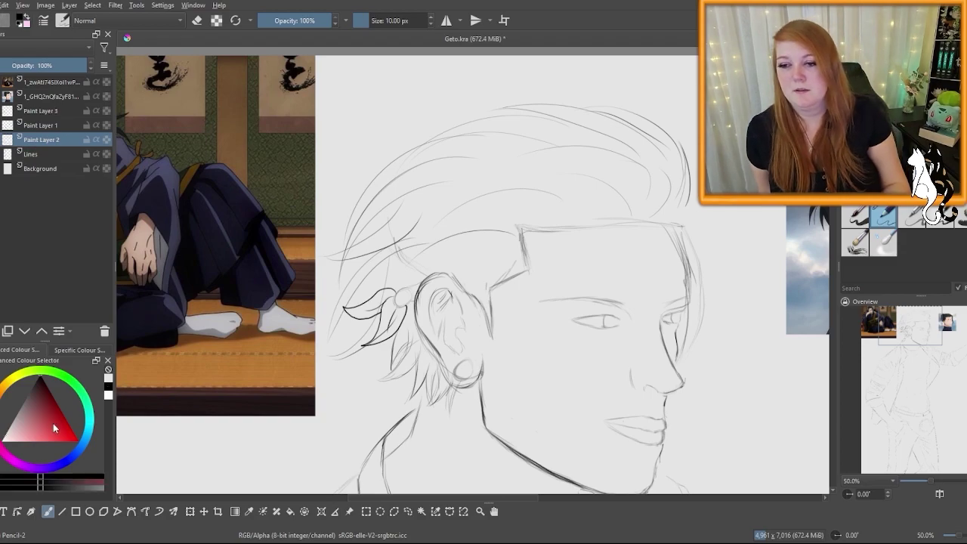
pyautogui.click(66, 128)
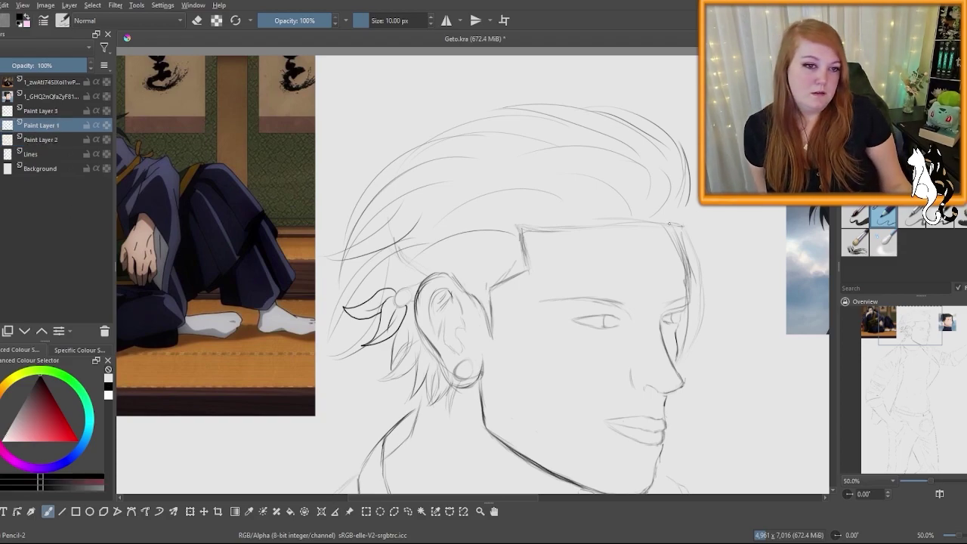
pyautogui.press('x')
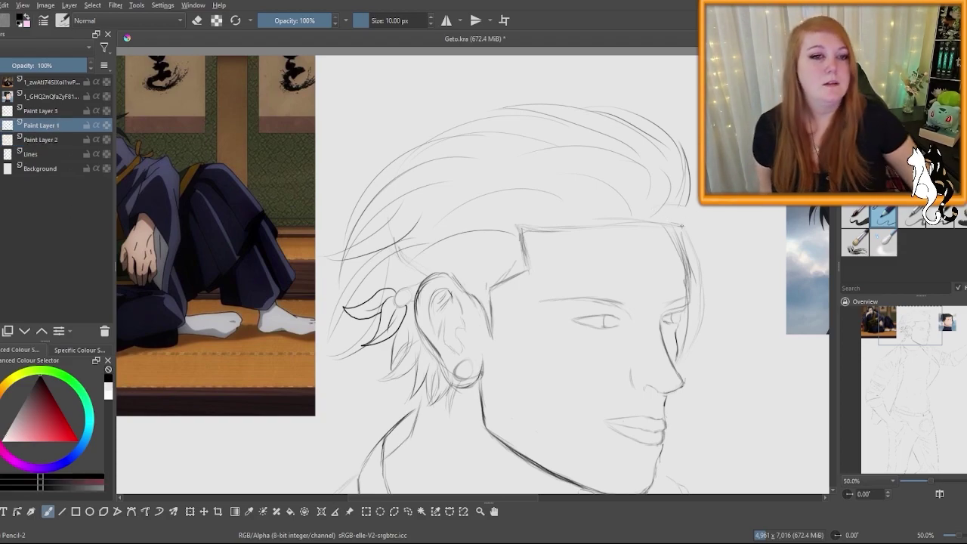
pyautogui.moveTo(654, 206)
pyautogui.mouseDown()
pyautogui.moveTo(679, 202)
pyautogui.moveTo(691, 213)
pyautogui.moveTo(698, 254)
pyautogui.mouseUp()
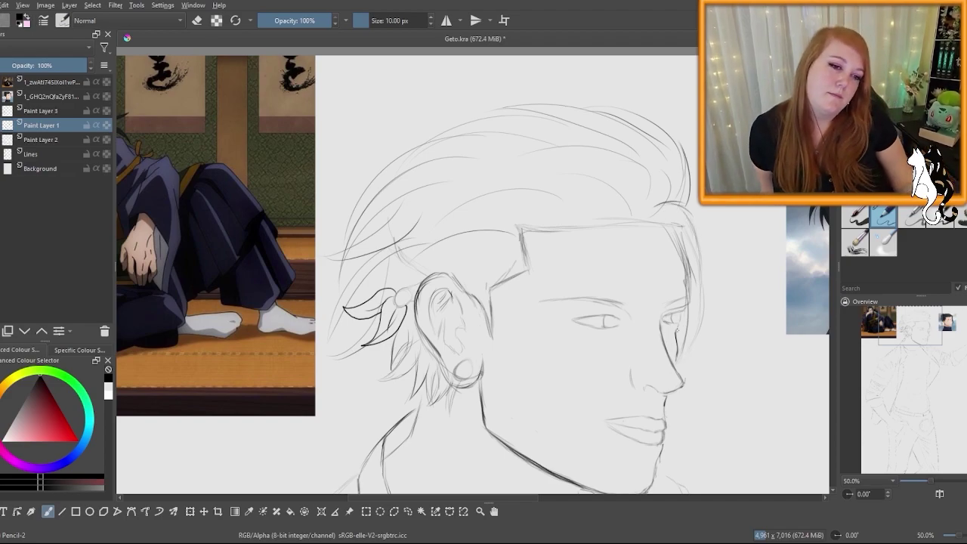
pyautogui.press('e')
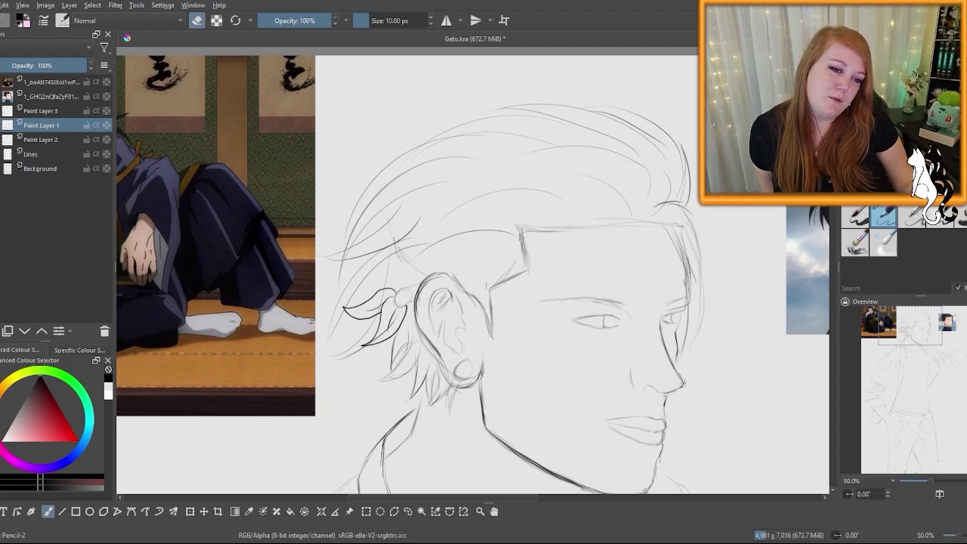
pyautogui.click(40, 110)
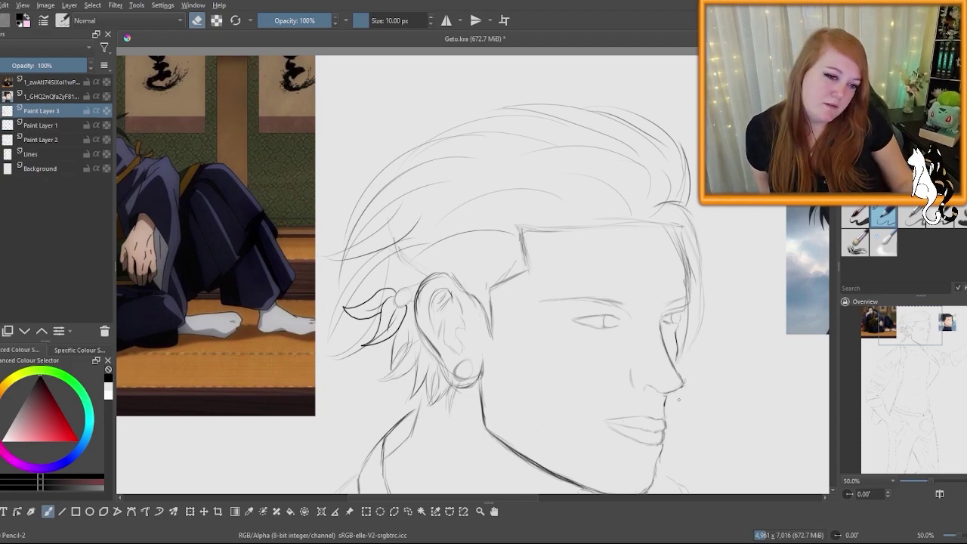
pyautogui.click(42, 139)
pyautogui.press('e')
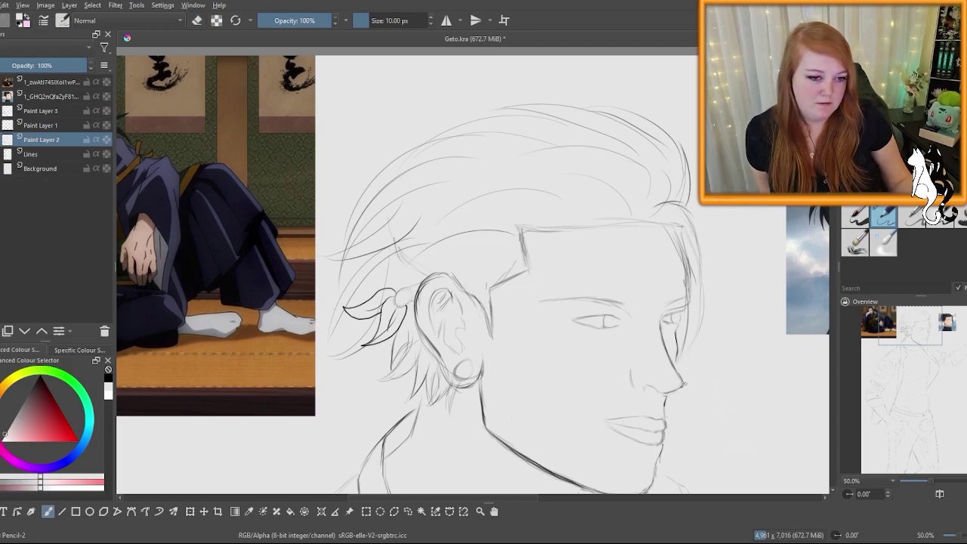
pyautogui.press('e')
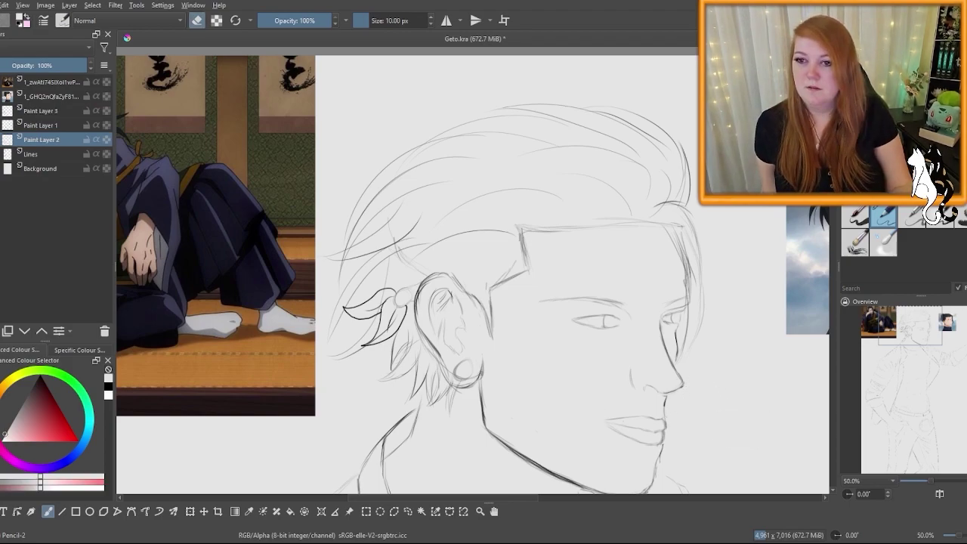
# Step: Darken the nostril contour and the upper edge of the lips on Paint Layer 3 with Pencil-2 at 10 px
pyautogui.moveTo(420, 497)
pyautogui.mouseDown()
pyautogui.moveTo(377, 500)
pyautogui.moveTo(489, 497)
pyautogui.moveTo(440, 498)
pyautogui.mouseUp()
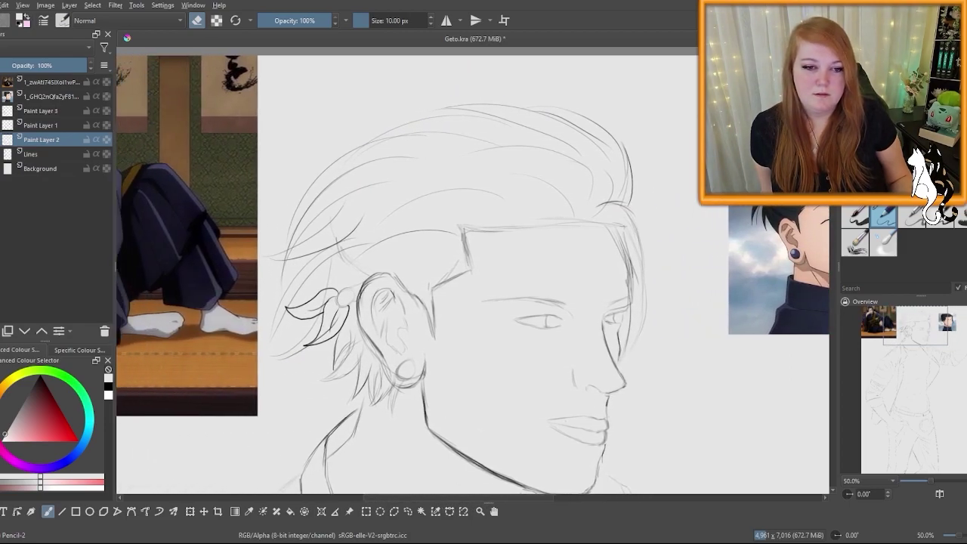
pyautogui.click(18, 112)
pyautogui.press('e')
pyautogui.moveTo(573, 376); pyautogui.dragTo(577, 386)
pyautogui.moveTo(549, 418); pyautogui.dragTo(569, 421)
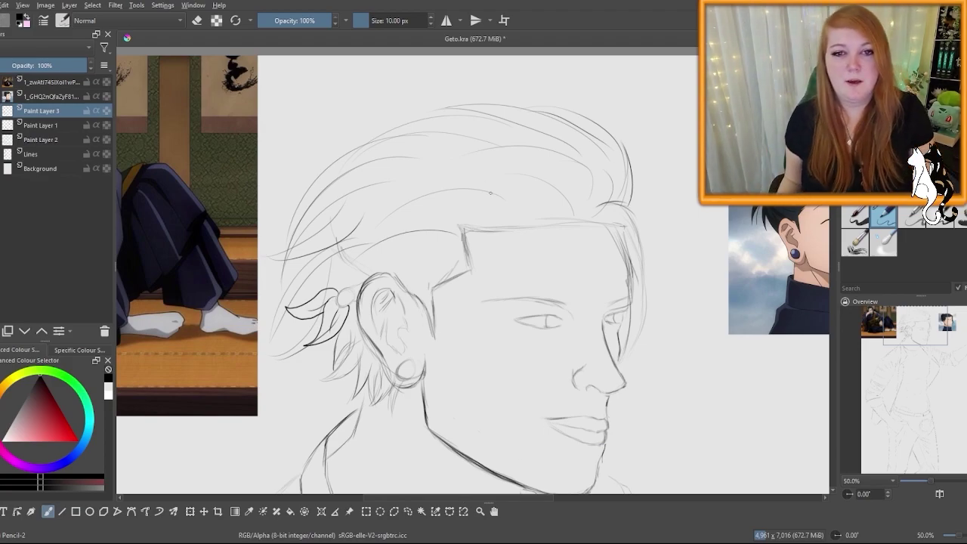
# Step: Sketch a new swept-back hair contour arching over the crown to behind the ear, with strands toward the forehead, on Paint Layer 3
pyautogui.moveTo(446, 501)
pyautogui.mouseDown()
pyautogui.moveTo(433, 501)
pyautogui.moveTo(490, 495)
pyautogui.moveTo(480, 495)
pyautogui.mouseUp()
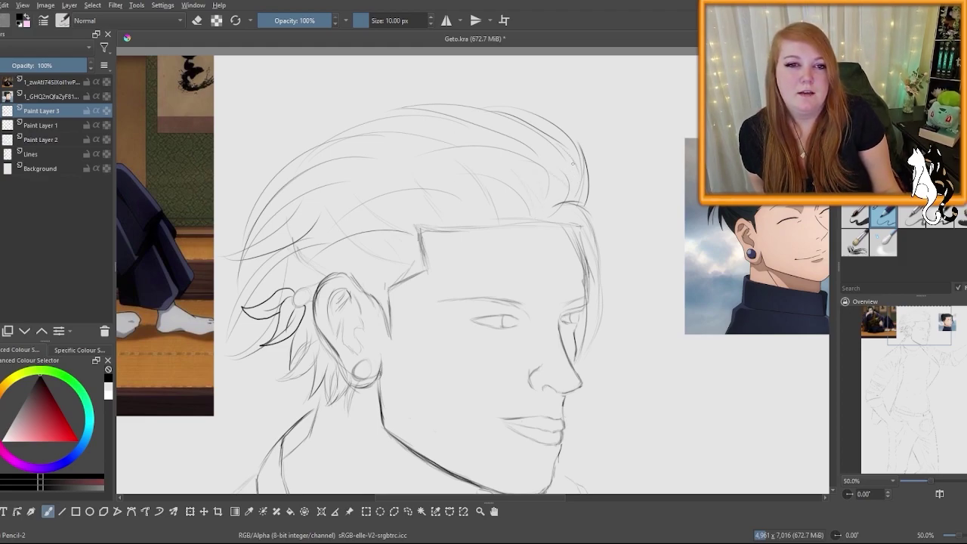
pyautogui.moveTo(461, 121); pyautogui.dragTo(343, 175)
pyautogui.moveTo(424, 124)
pyautogui.mouseDown()
pyautogui.moveTo(290, 286)
pyautogui.moveTo(303, 252)
pyautogui.mouseUp()
pyautogui.moveTo(464, 115)
pyautogui.mouseDown()
pyautogui.moveTo(293, 264)
pyautogui.moveTo(423, 265)
pyautogui.mouseUp()
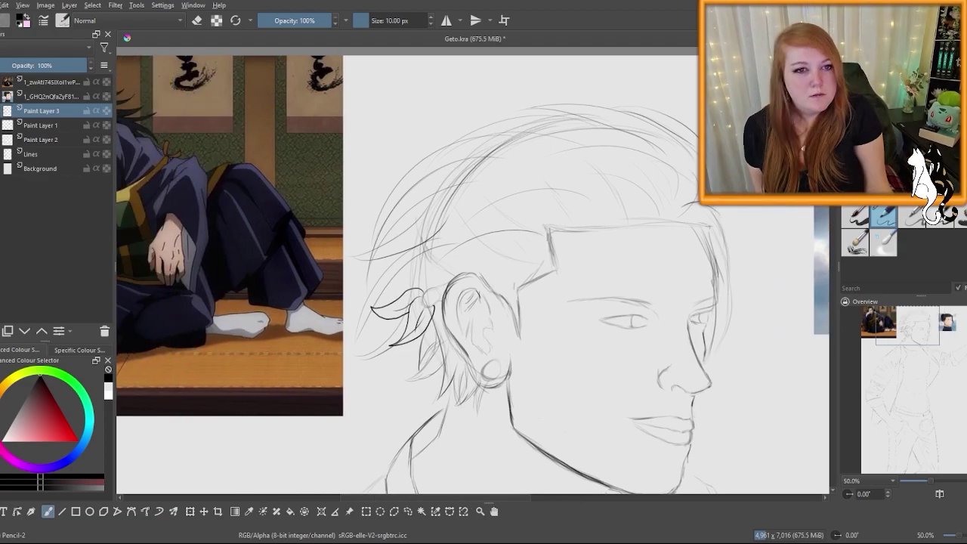
pyautogui.moveTo(649, 124); pyautogui.dragTo(433, 294)
pyautogui.moveTo(604, 124)
pyautogui.mouseDown()
pyautogui.moveTo(439, 250)
pyautogui.moveTo(686, 161)
pyautogui.mouseUp()
pyautogui.scroll(-2, 516, 98)
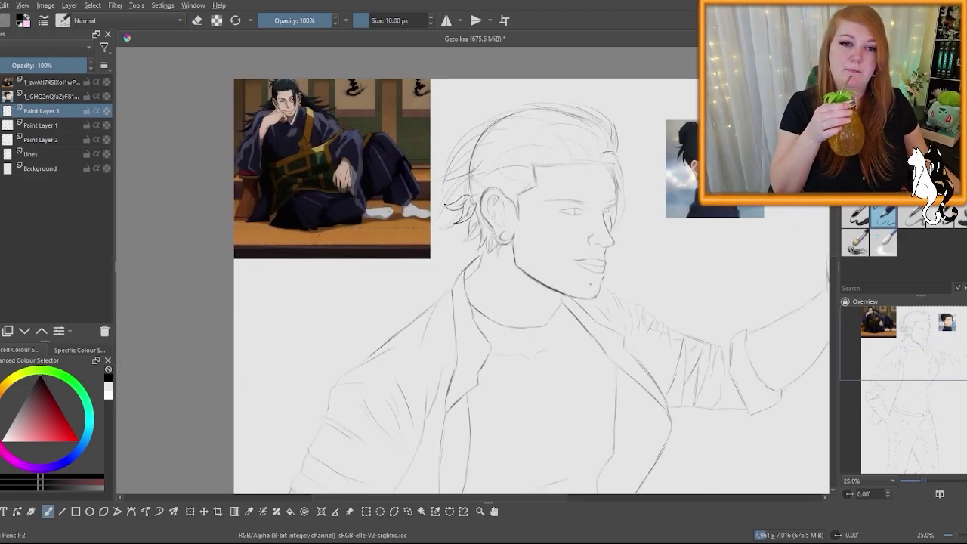
# Step: Redraw the outline of the lower lip toward the mouth corner on Paint Layer 3 with Pencil-2 at 10 px
pyautogui.scroll(3, 589, 276)
pyautogui.scroll(2, 589, 276)
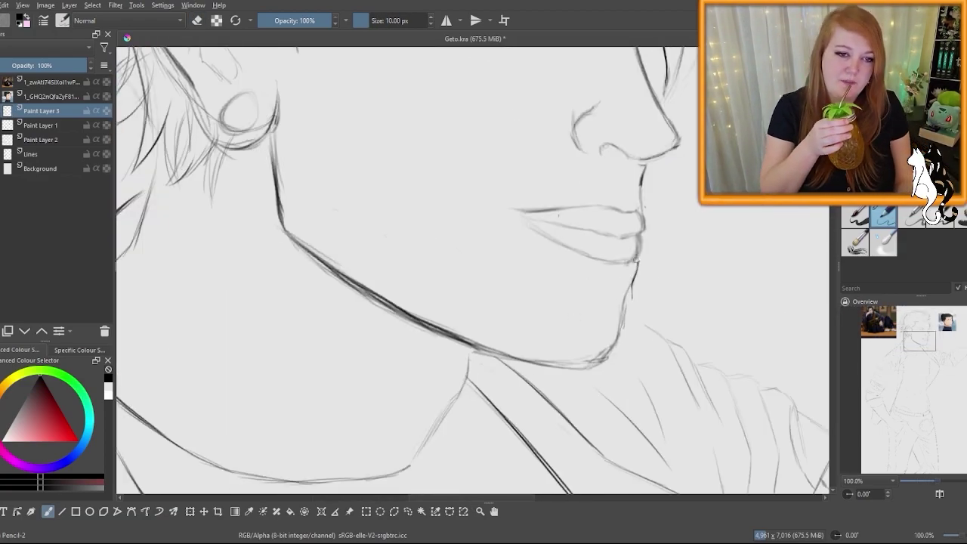
pyautogui.moveTo(586, 255); pyautogui.dragTo(638, 262)
pyautogui.moveTo(529, 227); pyautogui.dragTo(601, 263)
pyautogui.scroll(-3, 625, 258)
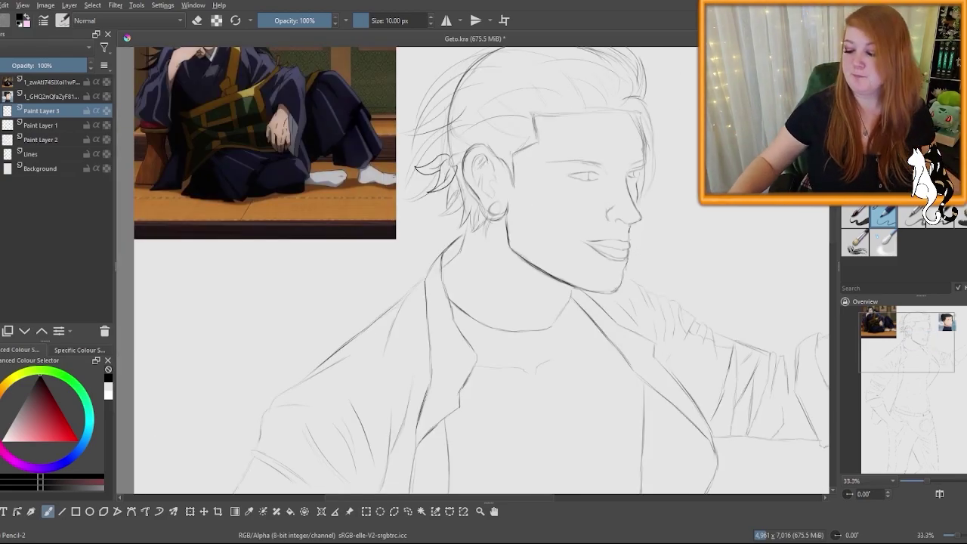
# Step: Sharpen the mouth corner and the parting line between the lips on Paint Layer 3 with Pencil-2
pyautogui.scroll(3, 624, 255)
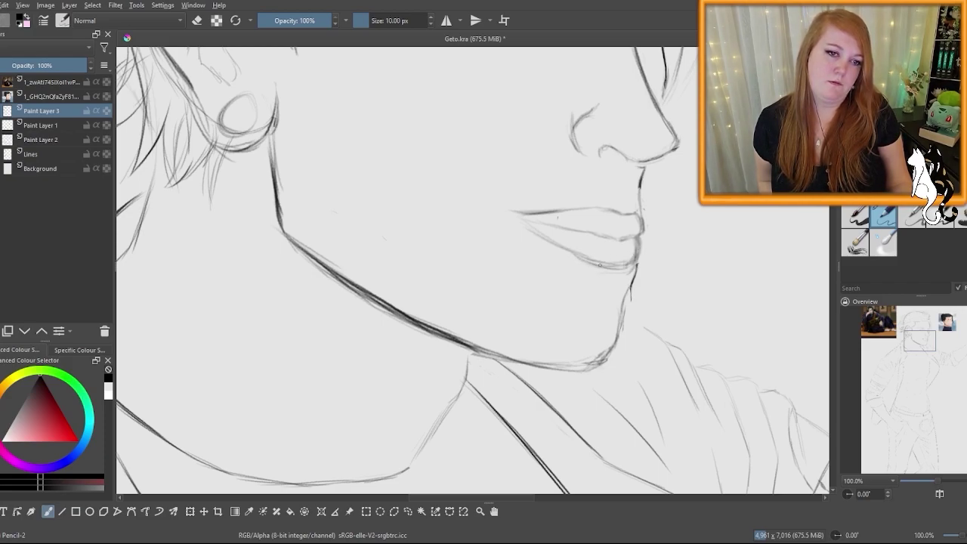
pyautogui.scroll(-2, 633, 234)
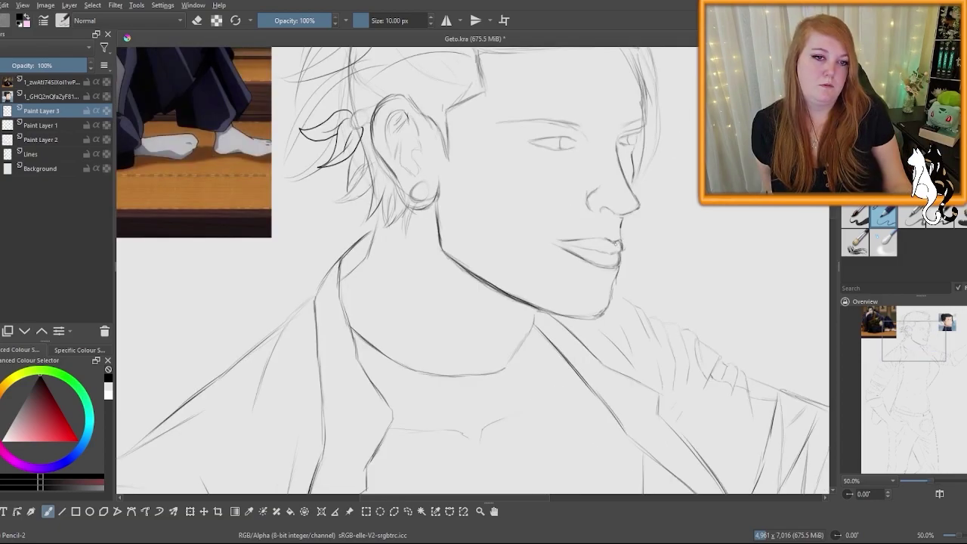
pyautogui.scroll(2, 577, 238)
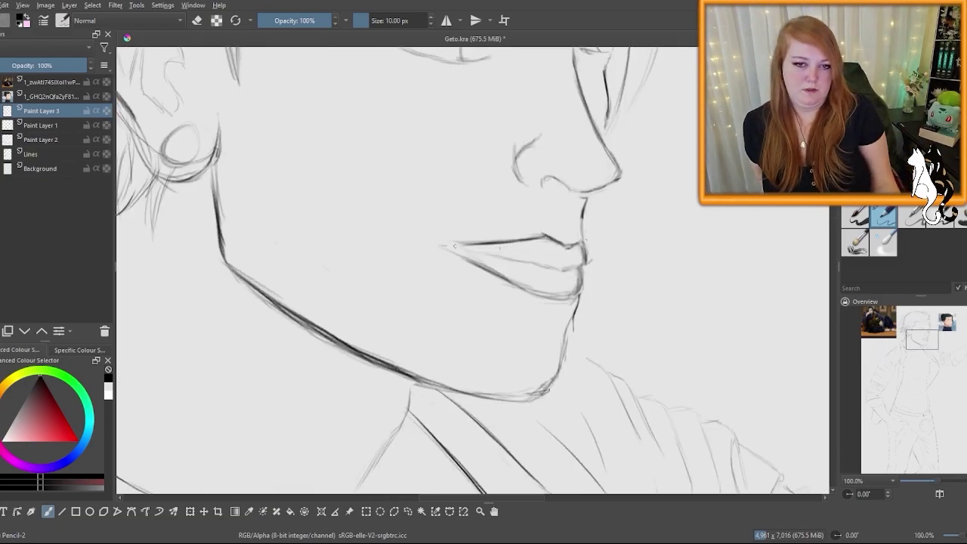
pyautogui.moveTo(442, 244); pyautogui.dragTo(542, 253)
pyautogui.moveTo(460, 247); pyautogui.dragTo(534, 264)
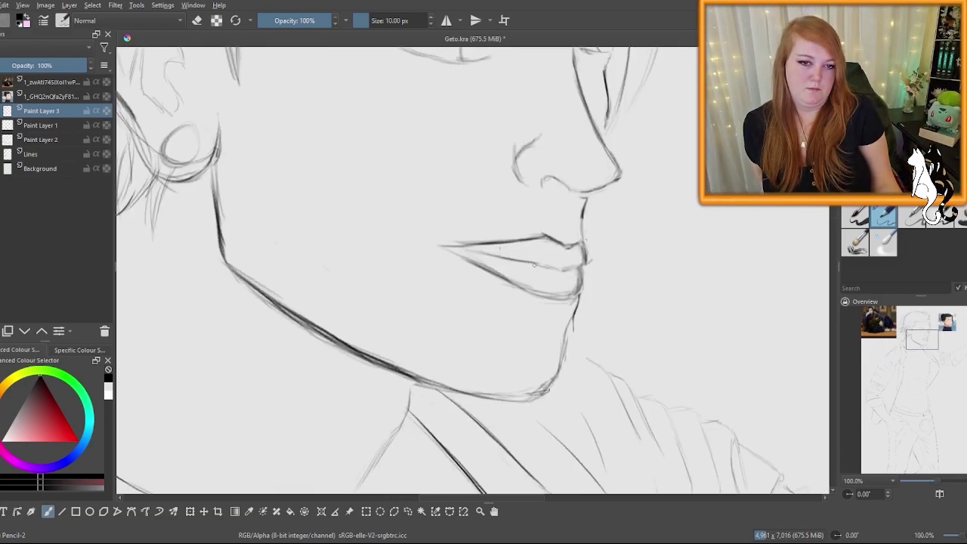
# Step: Enclose the lips in a polygonal selection, transform them to adjust the mouth, and return to the brush
pyautogui.click(394, 511)
pyautogui.click(565, 229)
pyautogui.click(589, 249)
pyautogui.click(614, 278)
pyautogui.click(604, 289)
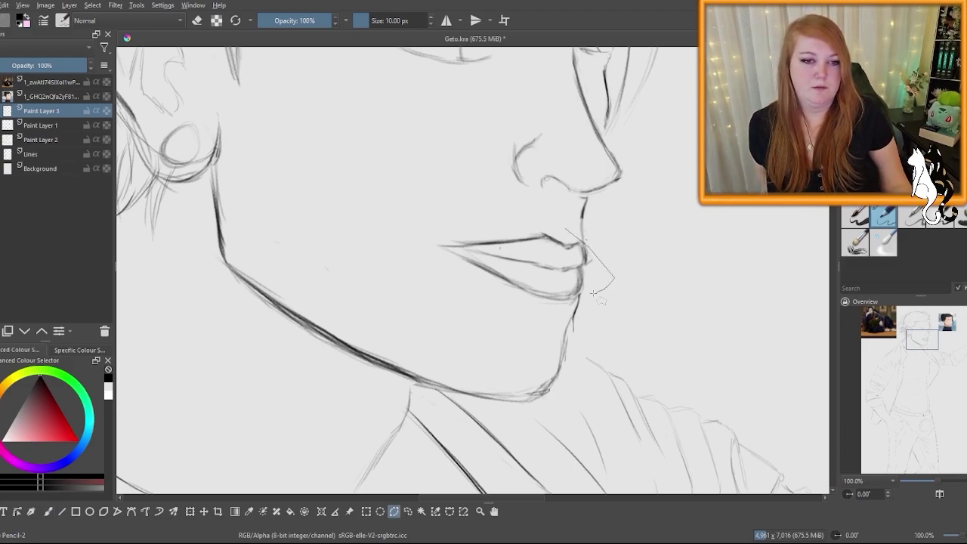
pyautogui.click(560, 307)
pyautogui.click(504, 310)
pyautogui.click(448, 281)
pyautogui.click(413, 257)
pyautogui.click(416, 236)
pyautogui.click(447, 224)
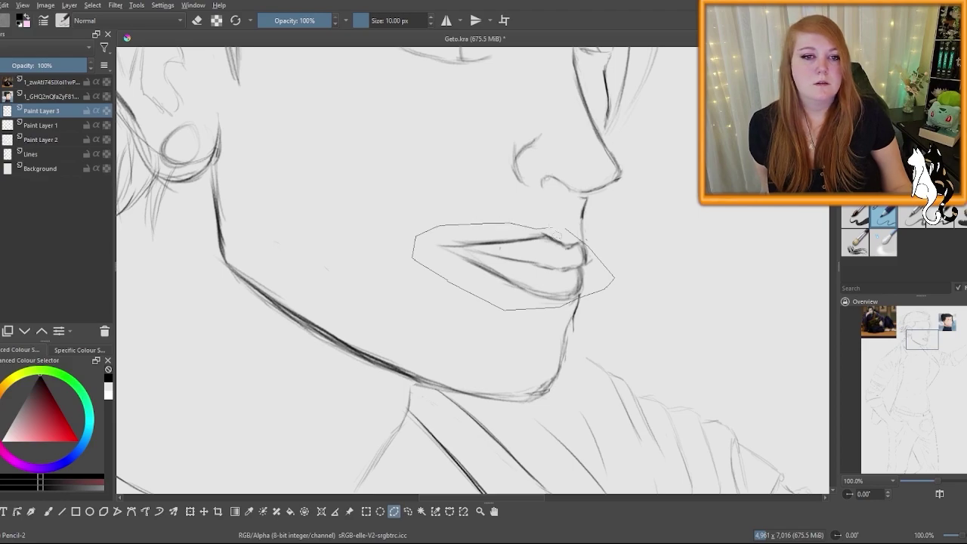
pyautogui.click(565, 229)
pyautogui.hotkey('ctrl', 't')
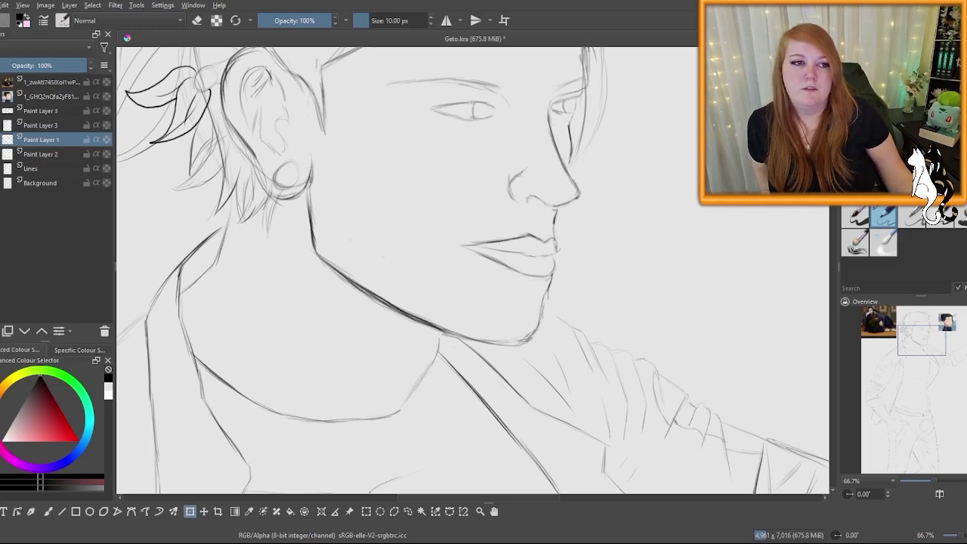
pyautogui.click(50, 512)
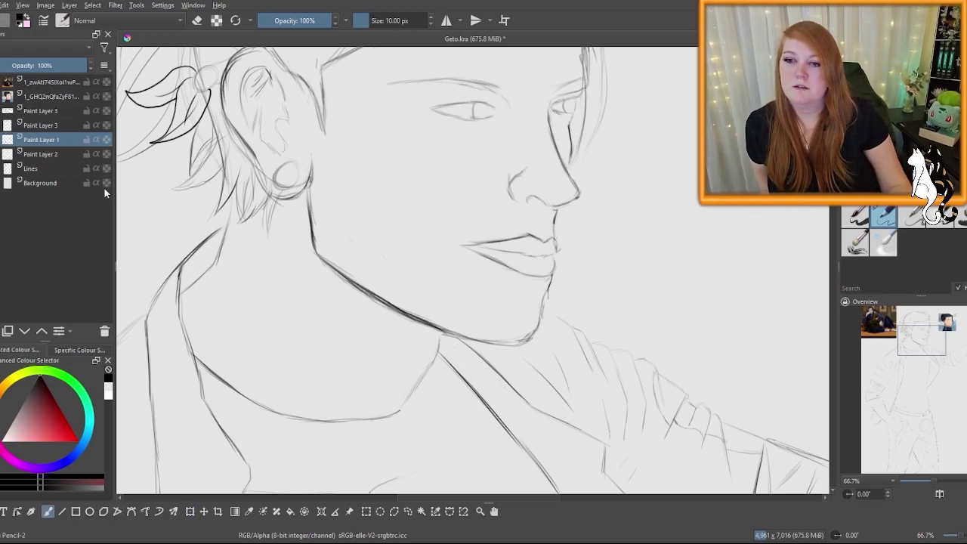
pyautogui.click(95, 112)
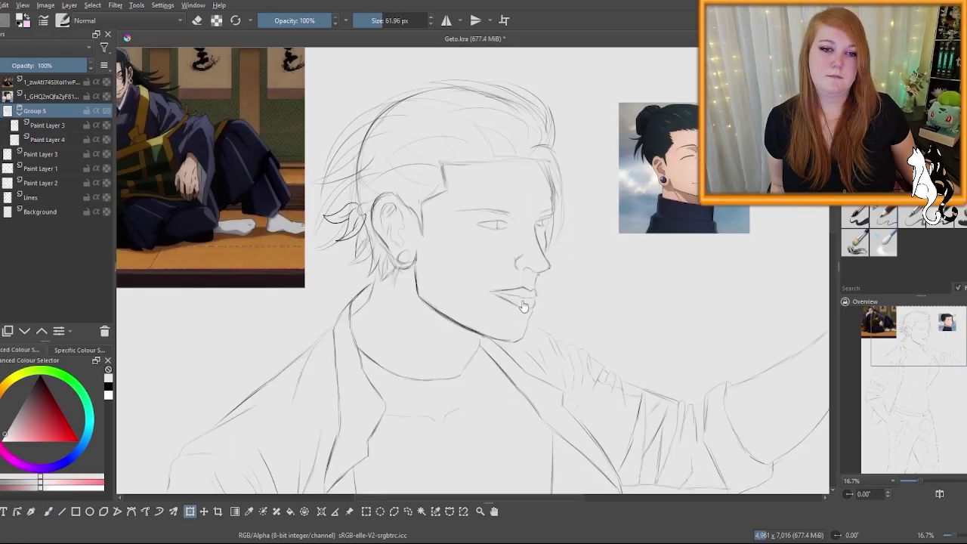
# Step: Enclose the jawline from below the earring to the chin in a polygonal selection for adjustment
pyautogui.scroll(4, 529, 298)
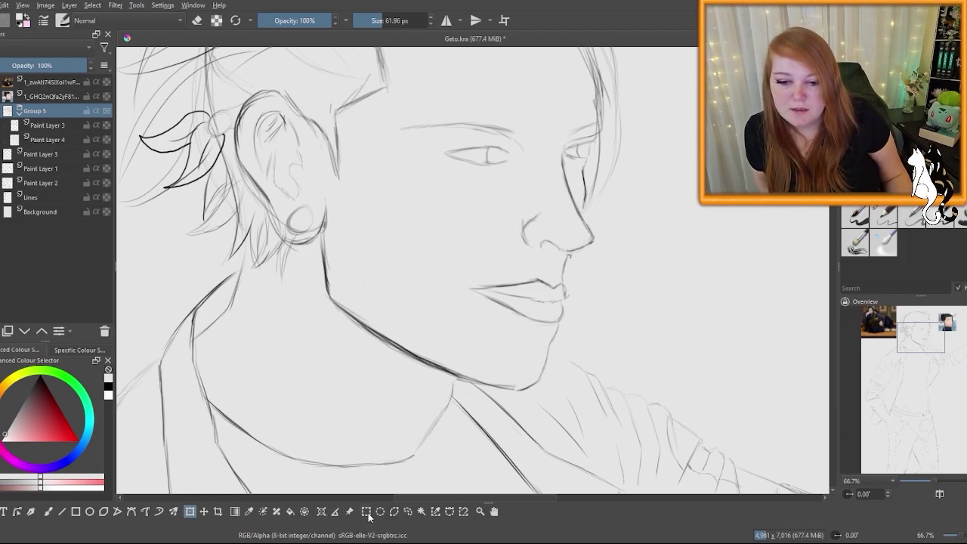
pyautogui.click(392, 513)
pyautogui.click(517, 384)
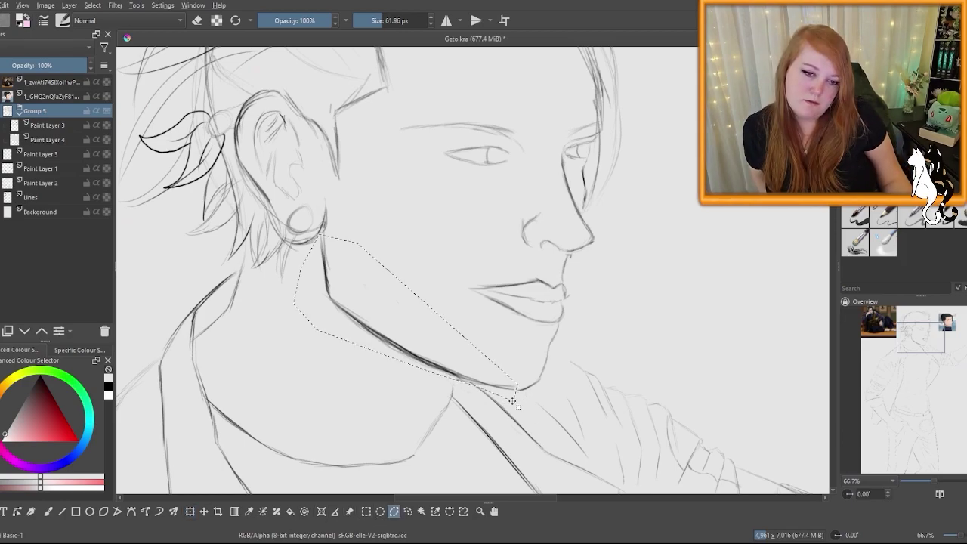
pyautogui.scroll(-3, 574, 319)
pyautogui.scroll(2, 567, 329)
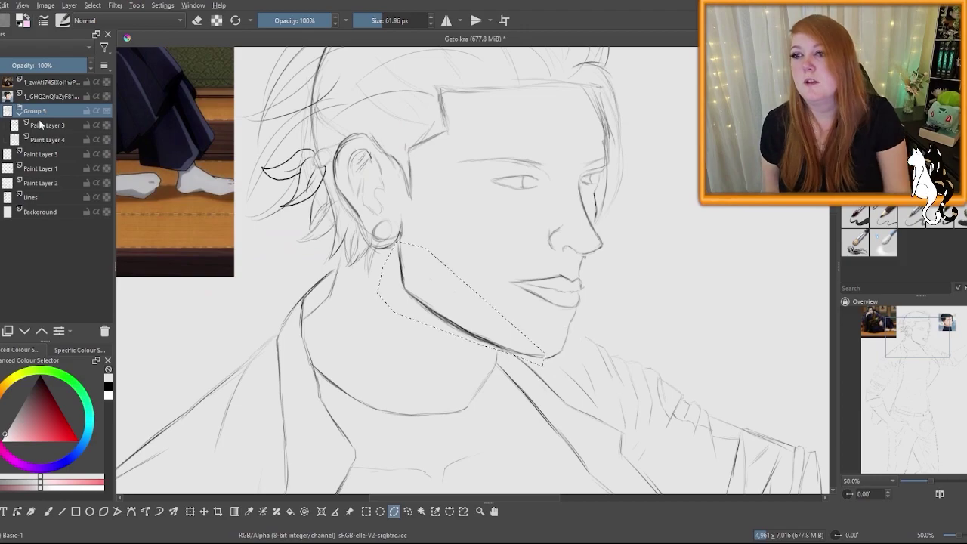
pyautogui.click(96, 153)
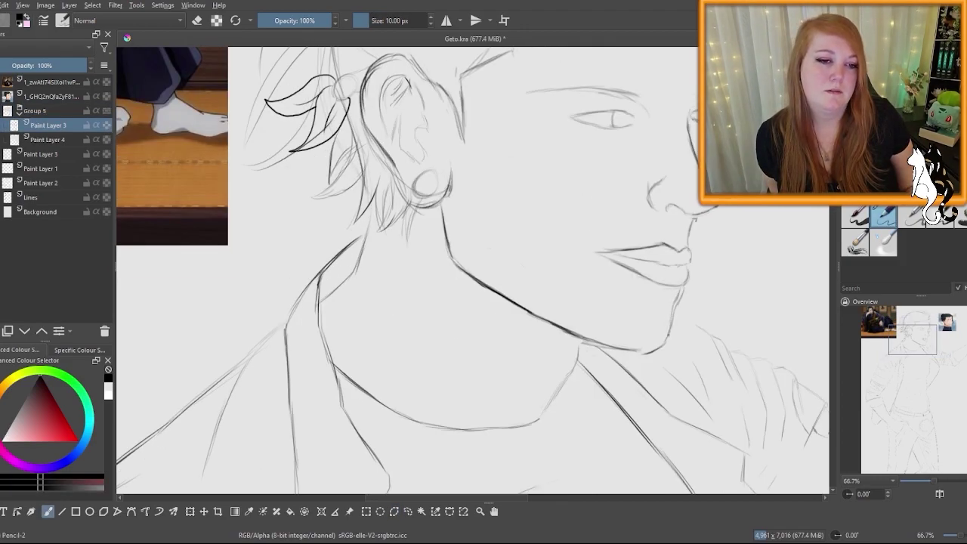
# Step: Examine the reworked face and full figure against the two Geto reference images
pyautogui.press('e')
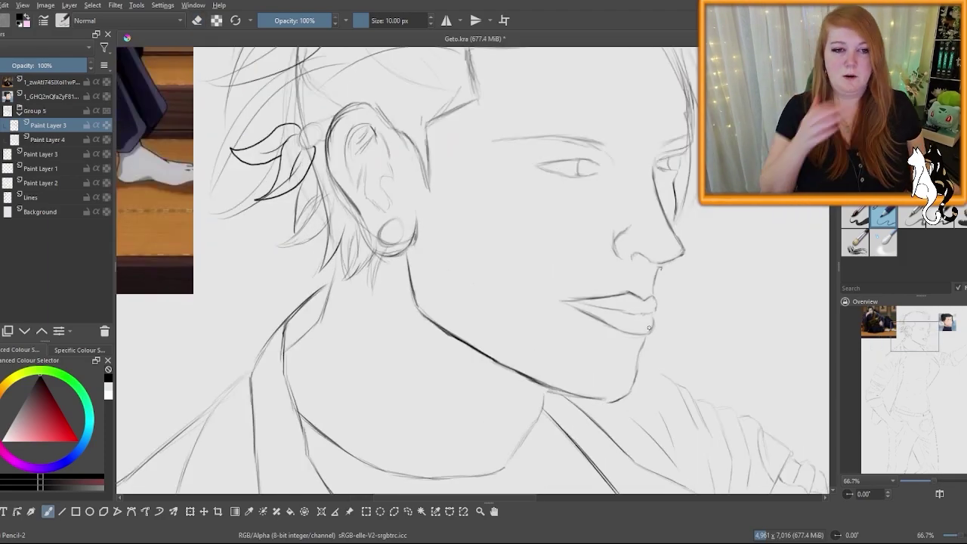
pyautogui.scroll(1, 648, 327)
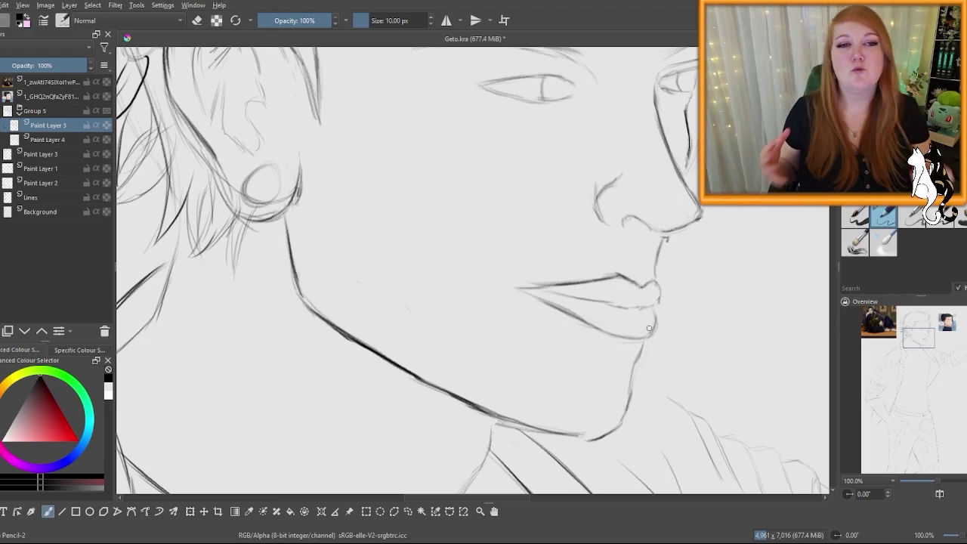
pyautogui.scroll(-4, 649, 328)
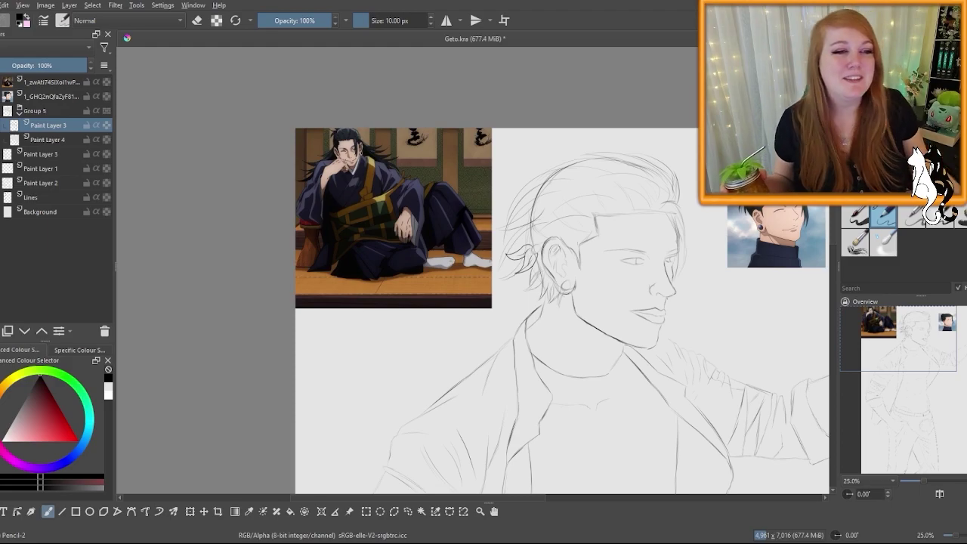
pyautogui.scroll(4, 804, 241)
pyautogui.scroll(2, 804, 252)
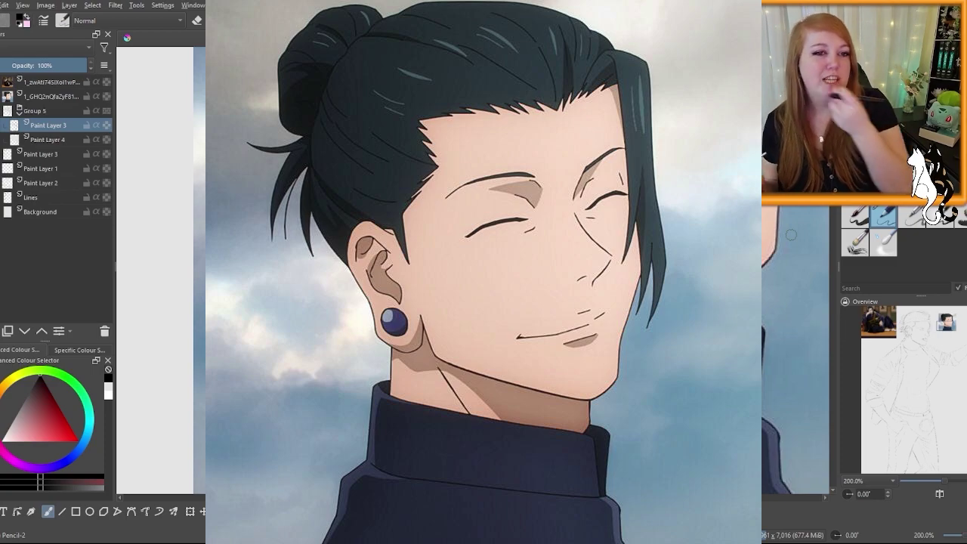
pyautogui.scroll(-6, 528, 332)
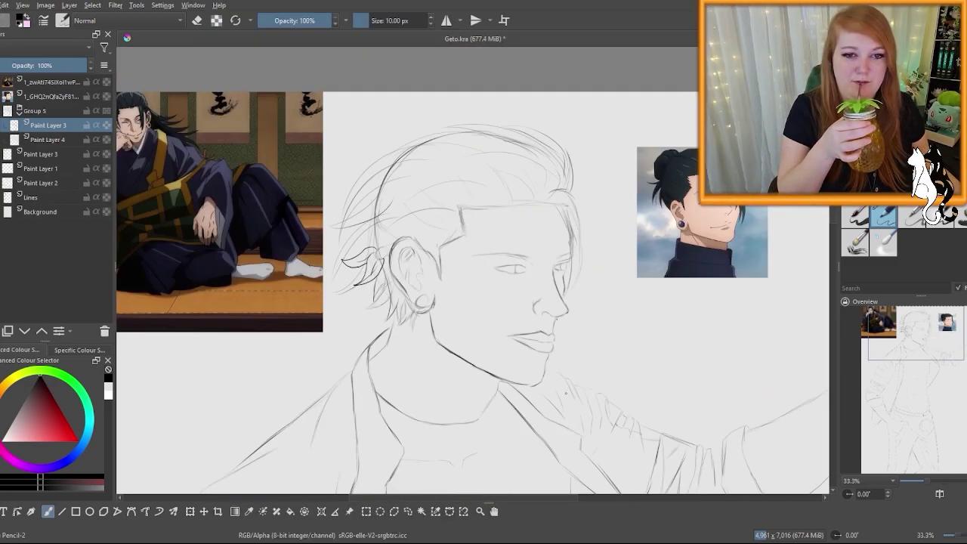
pyautogui.scroll(3, 528, 335)
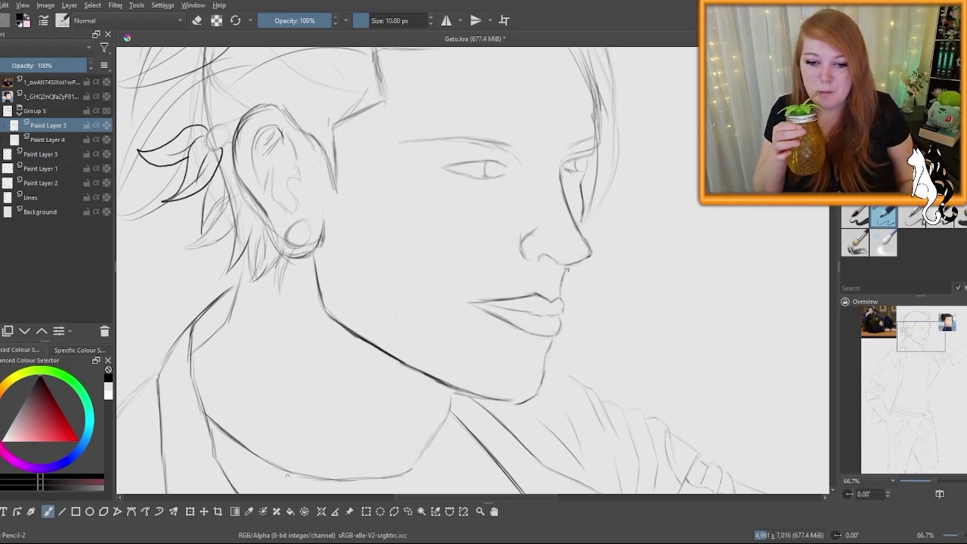
pyautogui.scroll(-5, 605, 257)
pyautogui.hotkey('ctrl', 't')
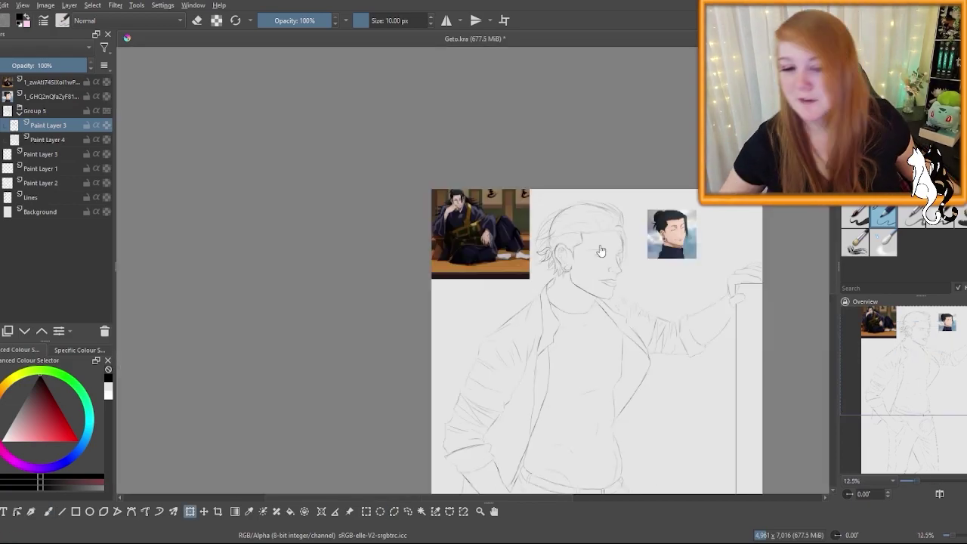
pyautogui.scroll(2, 518, 173)
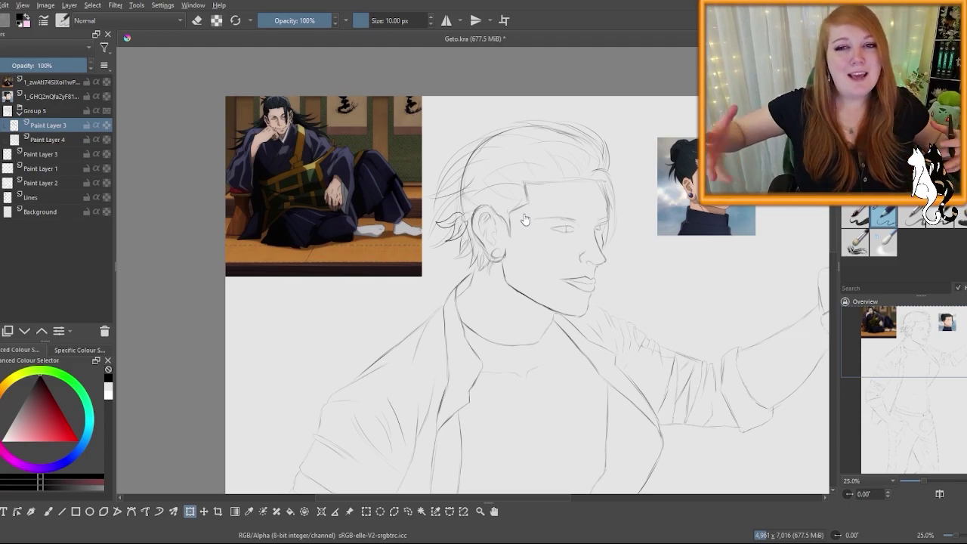
pyautogui.scroll(-3, 630, 217)
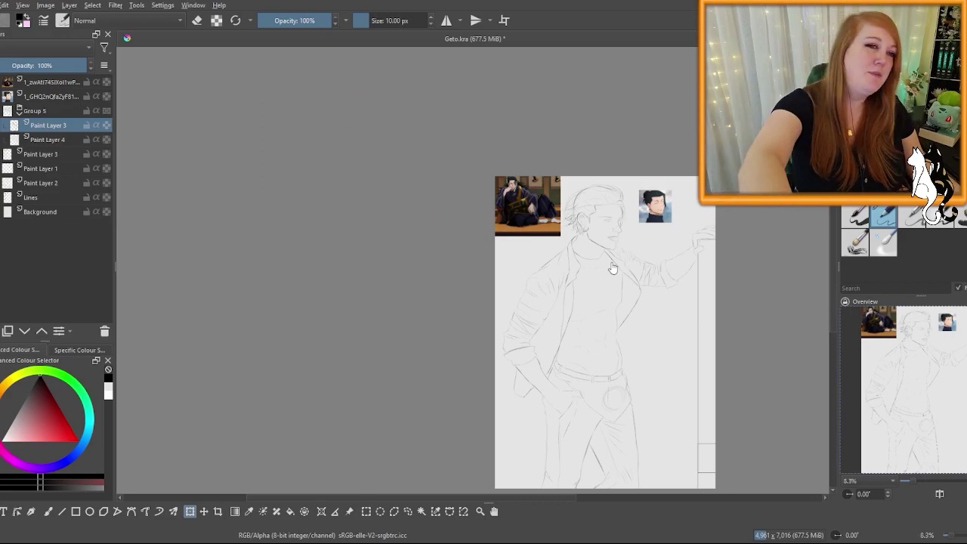
pyautogui.scroll(1, 613, 268)
pyautogui.scroll(5, 498, 133)
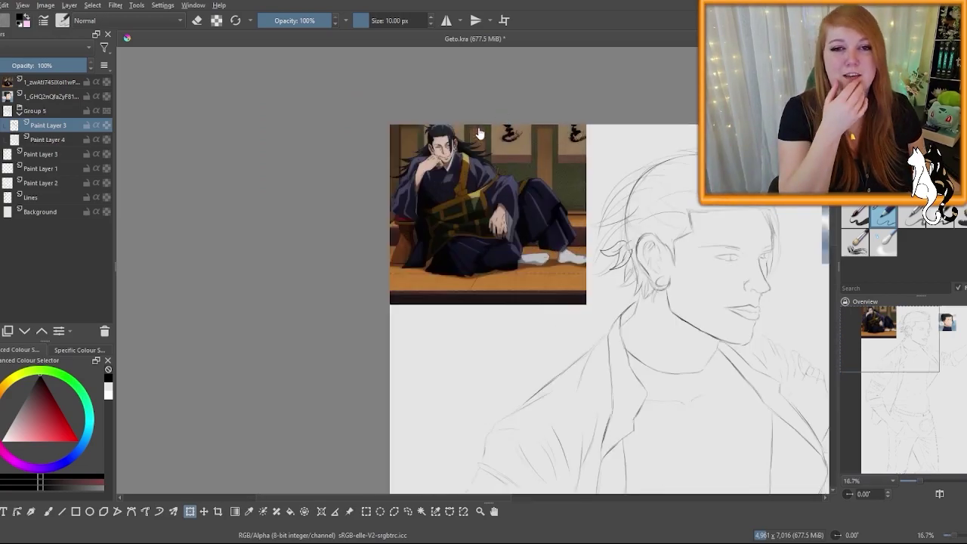
pyautogui.scroll(-5, 425, 230)
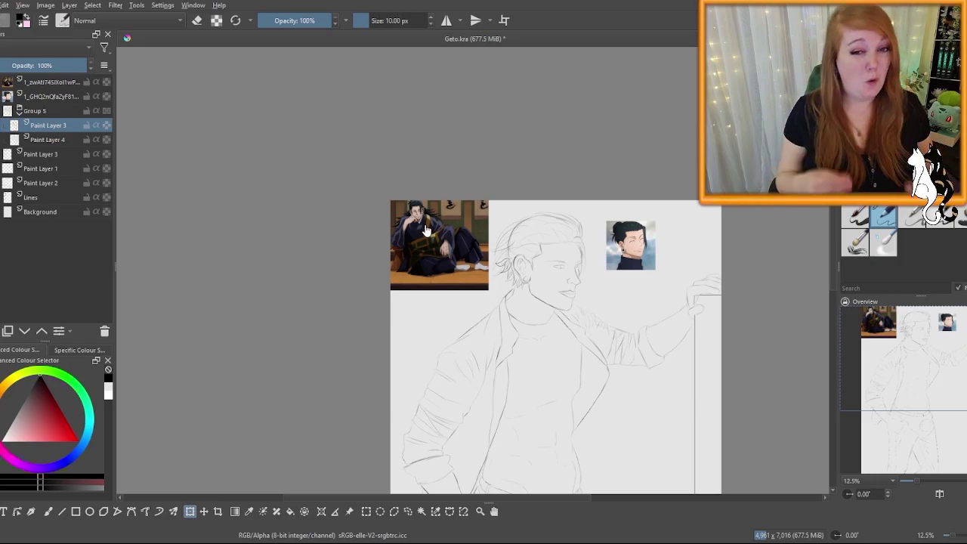
pyautogui.scroll(1, 497, 270)
pyautogui.scroll(2, 497, 270)
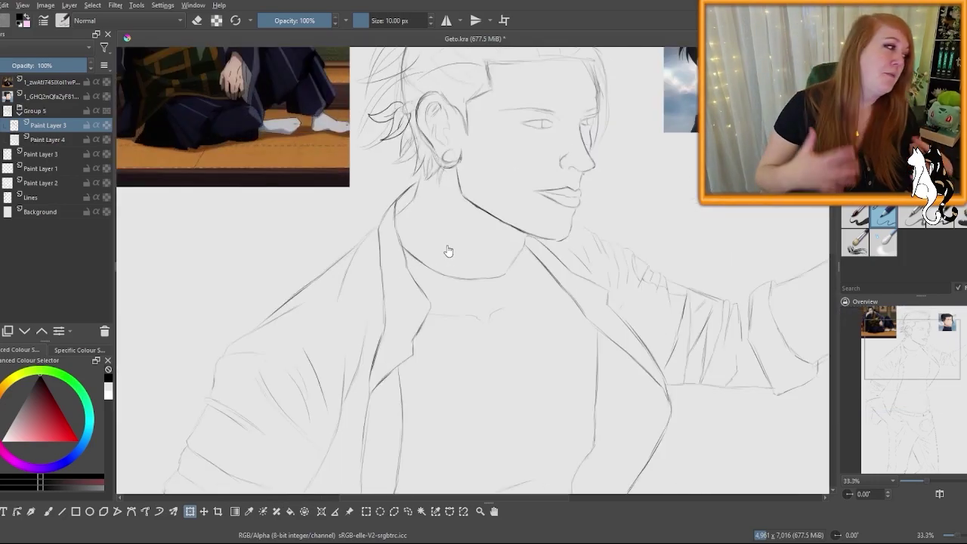
# Step: Paint out the shirt's neckline curve on Paint Layer 2 with Basic-1 at 52.37 px in the light canvas colour
pyautogui.press('e')
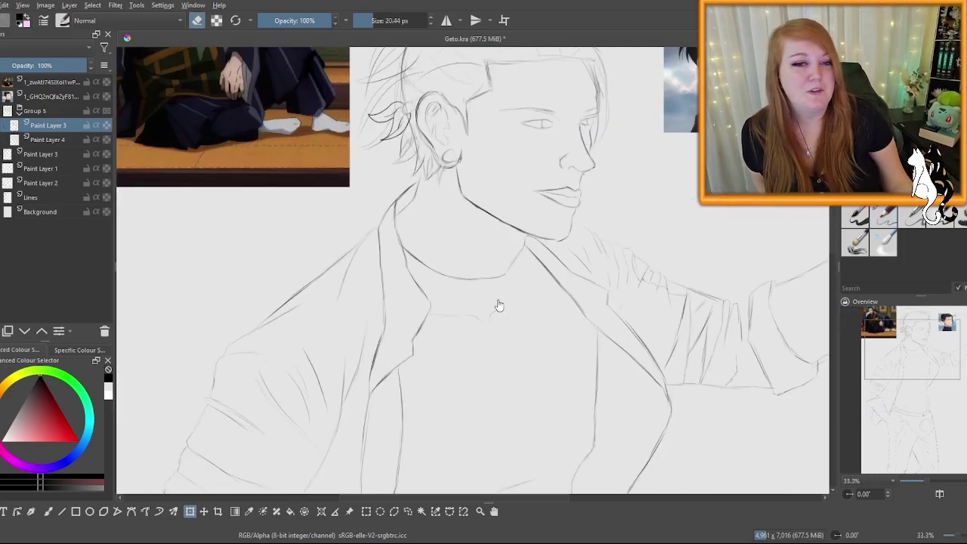
pyautogui.click(47, 511)
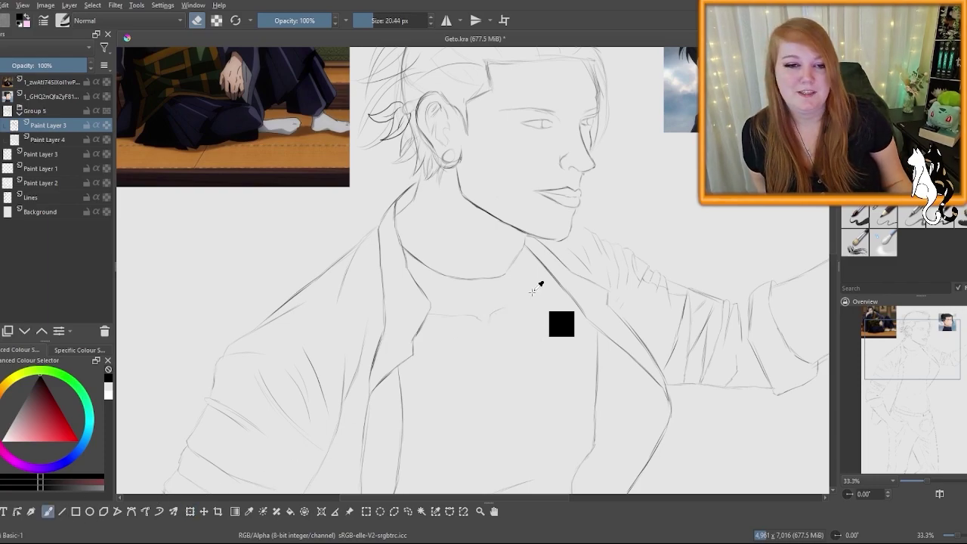
pyautogui.click(49, 141)
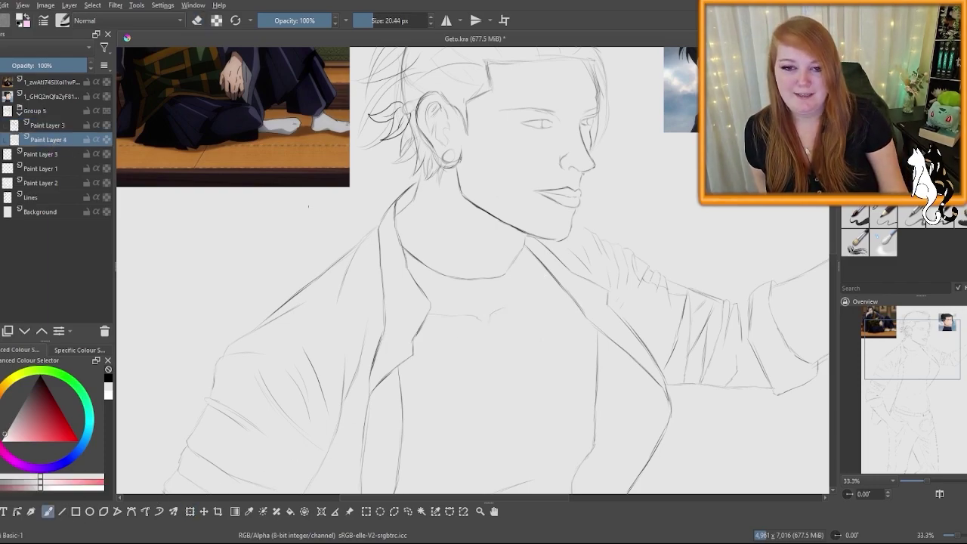
pyautogui.click(380, 24)
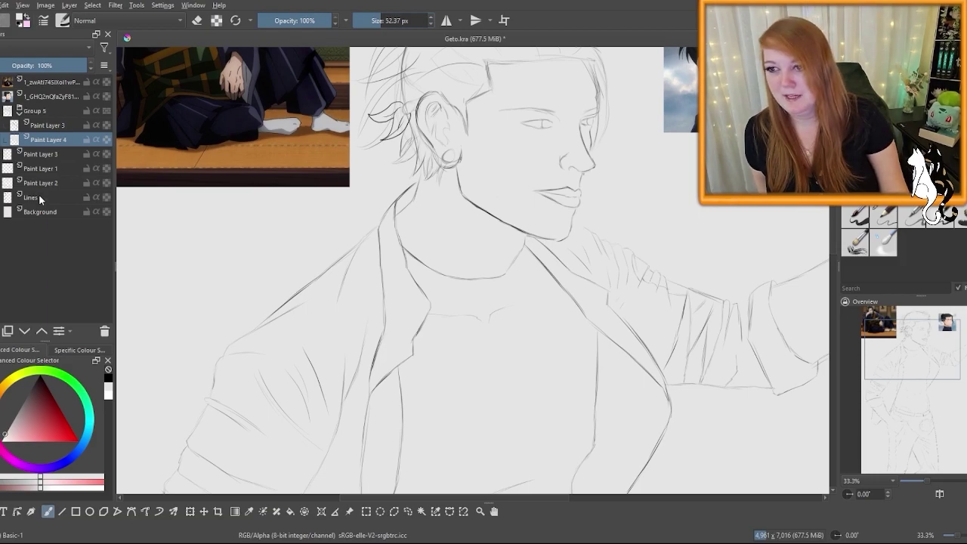
pyautogui.click(43, 184)
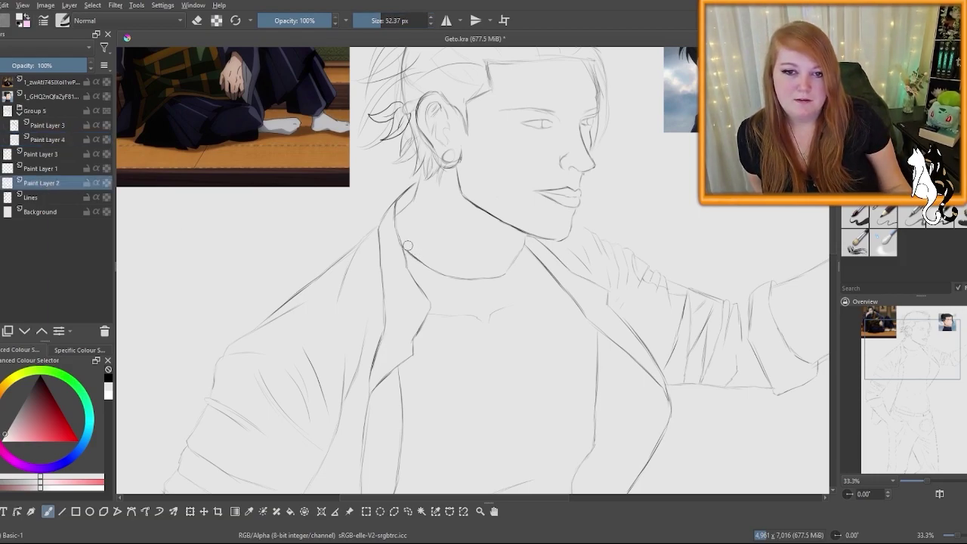
pyautogui.moveTo(421, 259)
pyautogui.mouseDown()
pyautogui.moveTo(460, 276)
pyautogui.moveTo(450, 278)
pyautogui.moveTo(506, 268)
pyautogui.mouseUp()
pyautogui.scroll(-6, 436, 339)
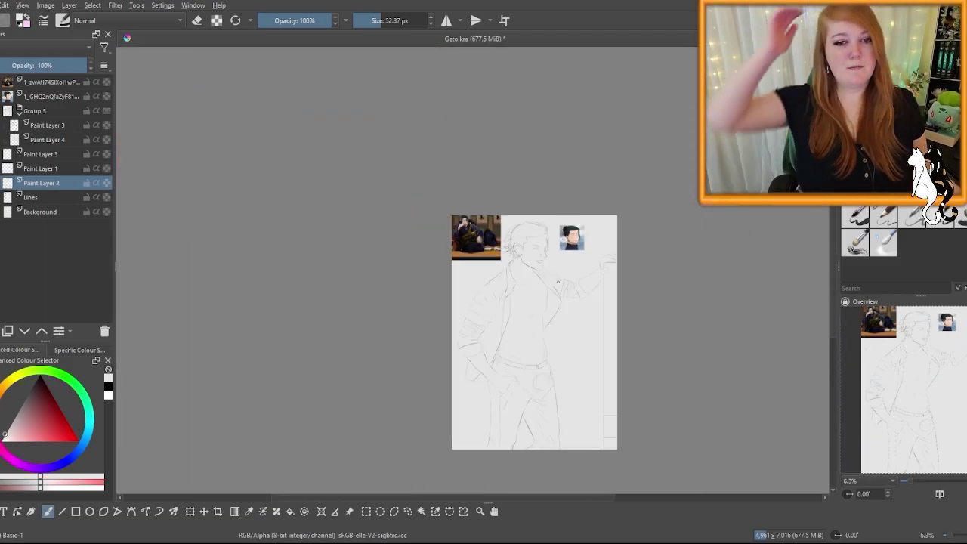
pyautogui.scroll(6, 539, 339)
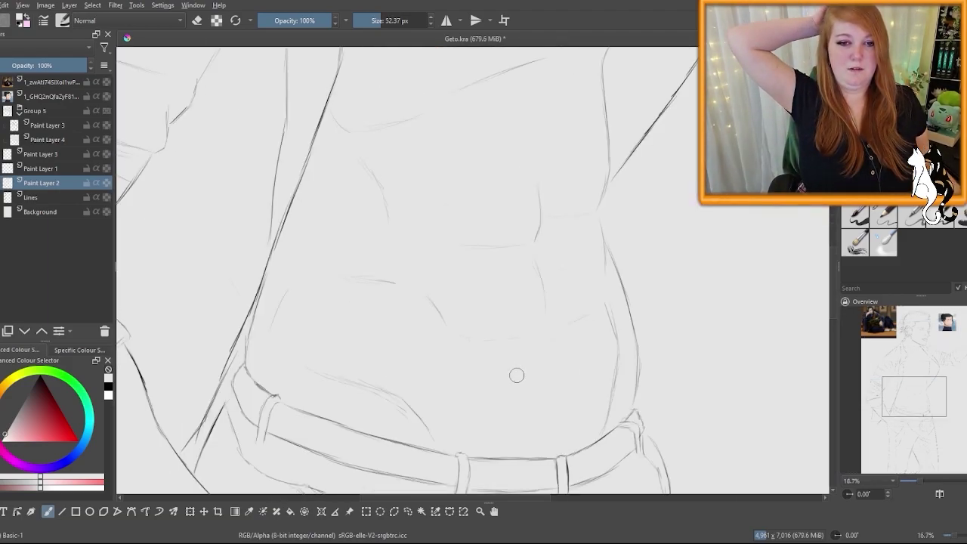
pyautogui.scroll(-4, 515, 335)
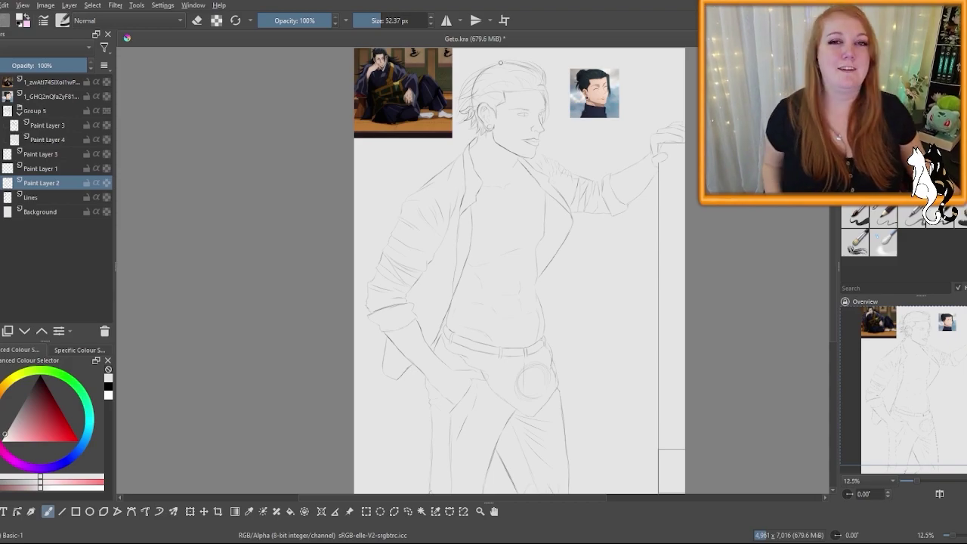
# Step: Paint out the old loose hair strands and inner hair lines on Paint Layer 2 with Basic-1 in the light canvas colour
pyautogui.scroll(4, 512, 98)
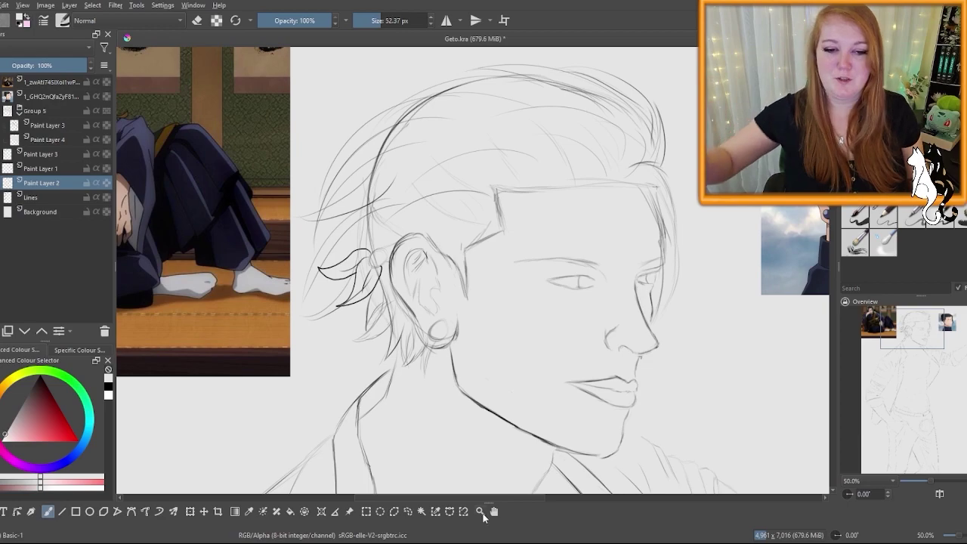
pyautogui.moveTo(496, 497); pyautogui.dragTo(478, 498)
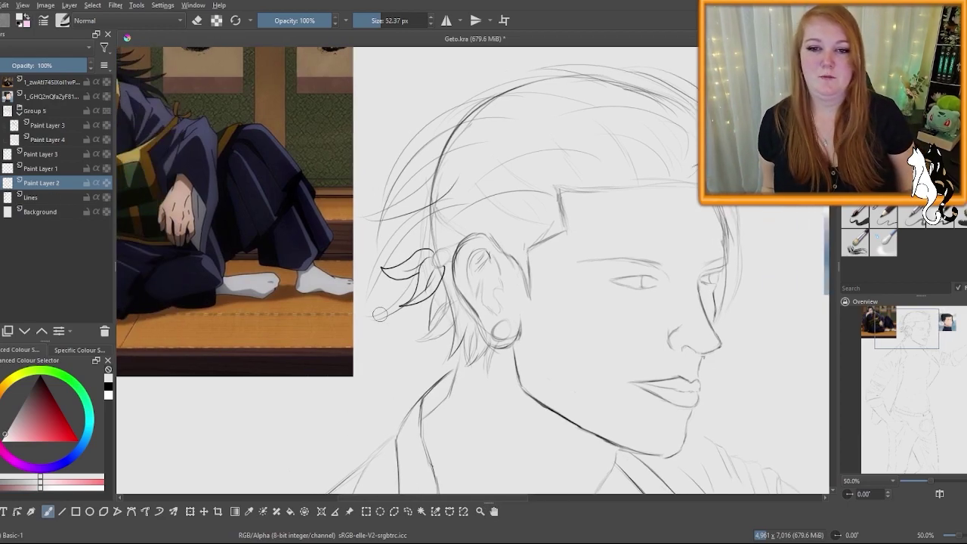
pyautogui.moveTo(398, 327)
pyautogui.mouseDown()
pyautogui.moveTo(412, 253)
pyautogui.moveTo(454, 161)
pyautogui.moveTo(691, 103)
pyautogui.moveTo(661, 103)
pyautogui.mouseUp()
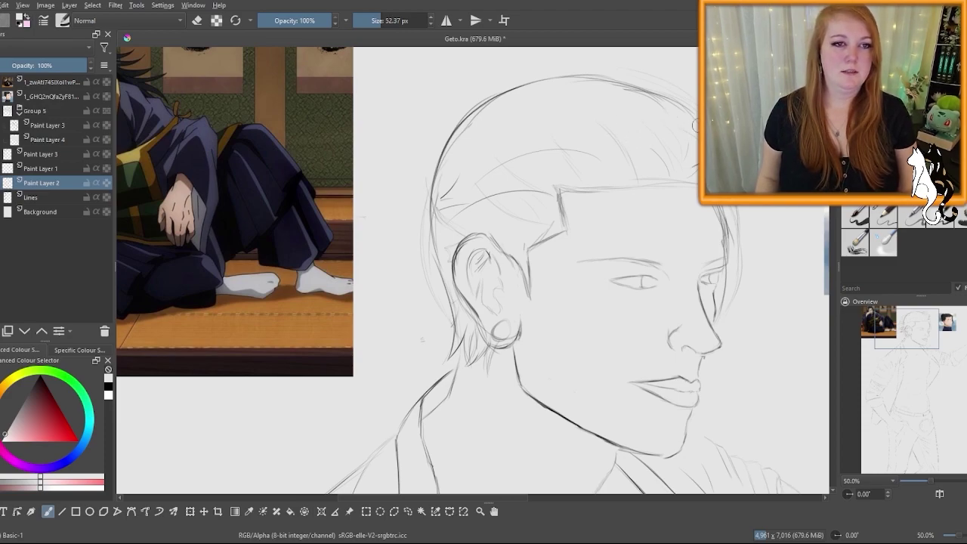
pyautogui.moveTo(569, 148)
pyautogui.mouseDown()
pyautogui.moveTo(505, 155)
pyautogui.moveTo(467, 204)
pyautogui.moveTo(527, 196)
pyautogui.mouseUp()
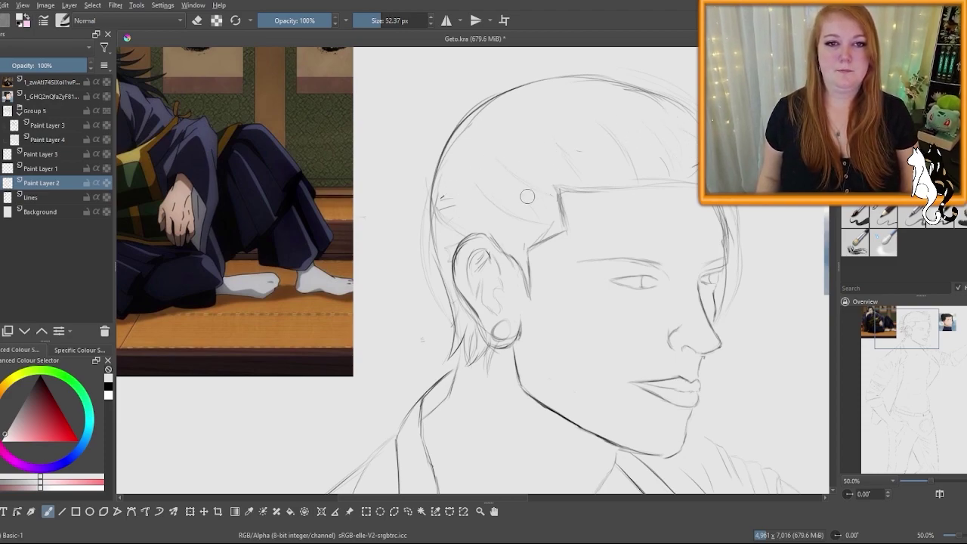
pyautogui.scroll(-5, 474, 306)
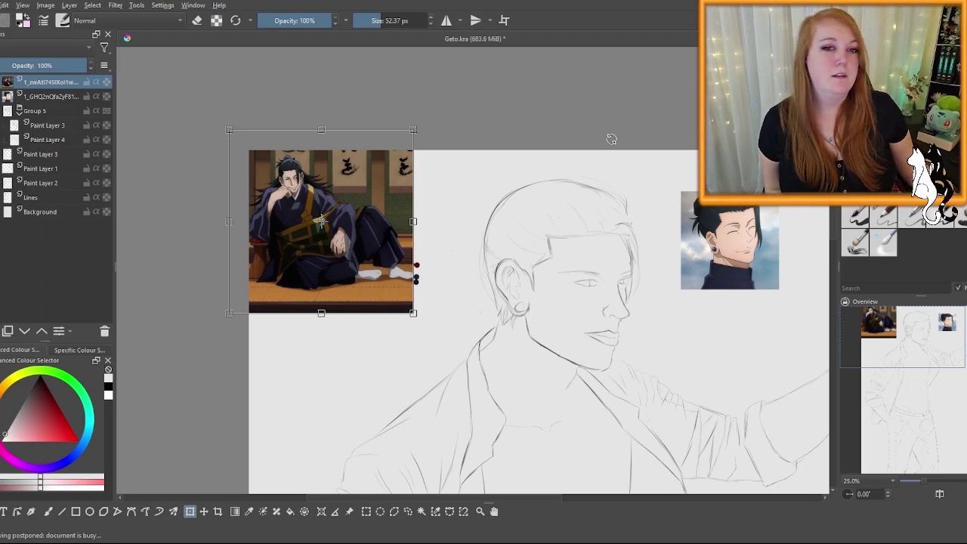
# Step: Sketch the pulled-back hair outline over the crown and back of the head plus the bun's base on Paint Layer 1 with Pencil-2 at 10 px
pyautogui.scroll(2, 477, 240)
pyautogui.click(48, 511)
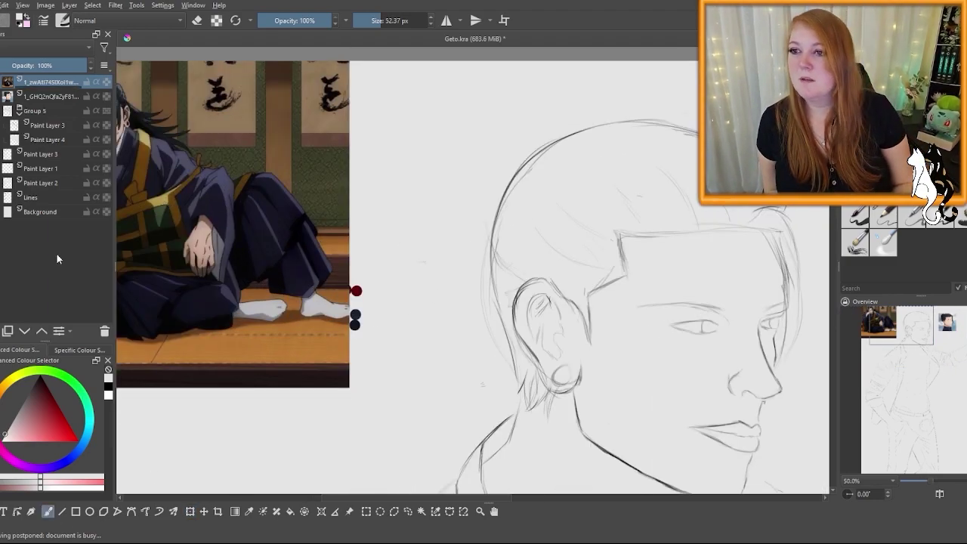
pyautogui.click(35, 126)
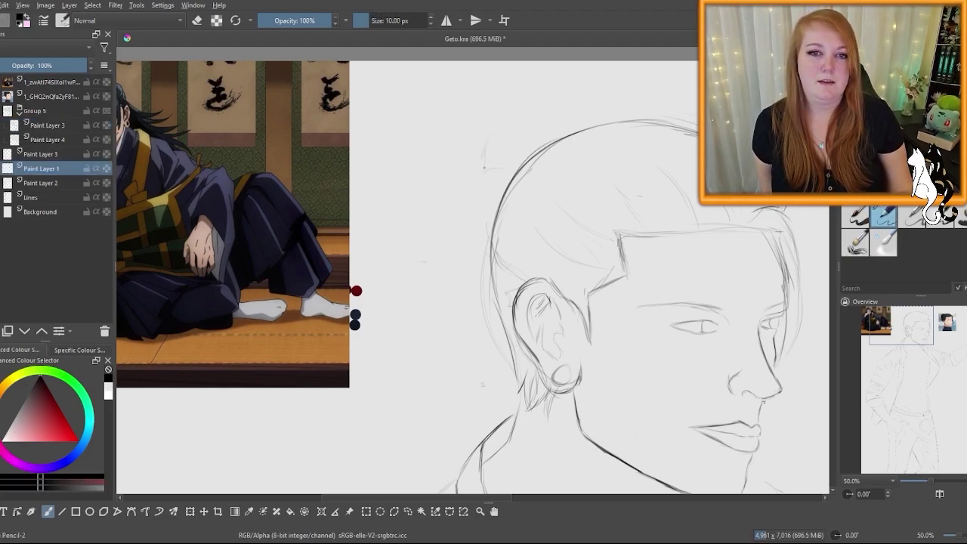
pyautogui.moveTo(536, 127); pyautogui.dragTo(696, 108)
pyautogui.moveTo(580, 132); pyautogui.dragTo(561, 156)
pyautogui.moveTo(586, 129); pyautogui.dragTo(566, 150)
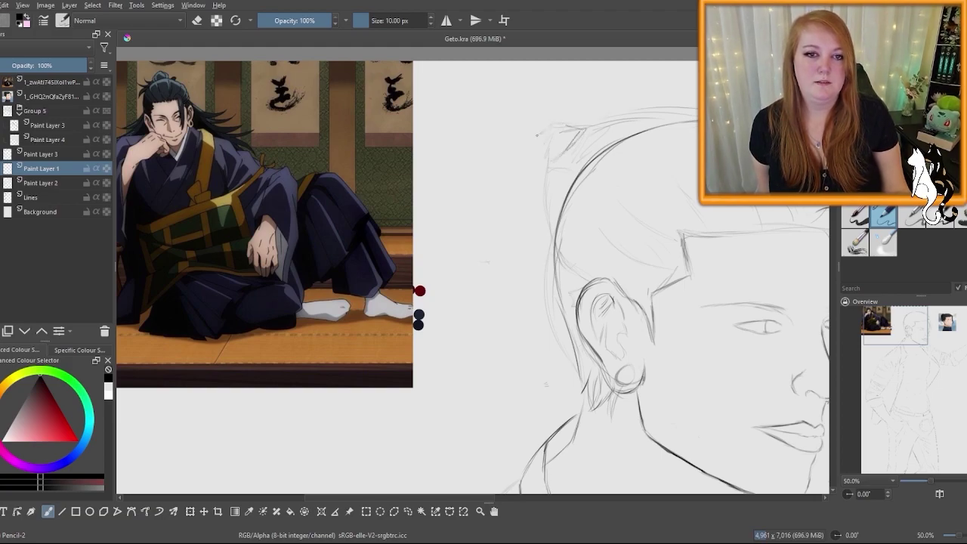
pyautogui.moveTo(460, 497); pyautogui.dragTo(447, 501)
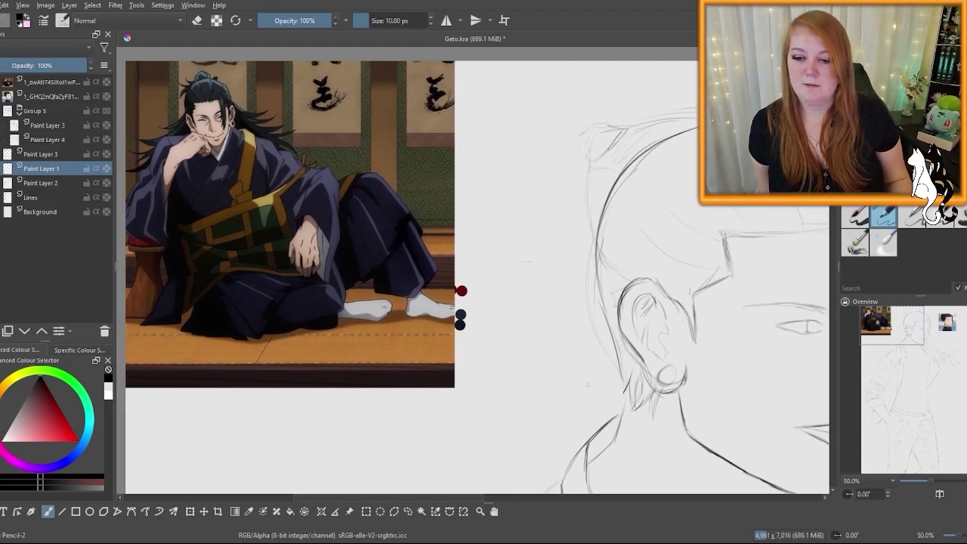
pyautogui.moveTo(593, 135); pyautogui.dragTo(574, 164)
pyautogui.moveTo(586, 234); pyautogui.dragTo(621, 280)
pyautogui.moveTo(586, 179); pyautogui.dragTo(583, 233)
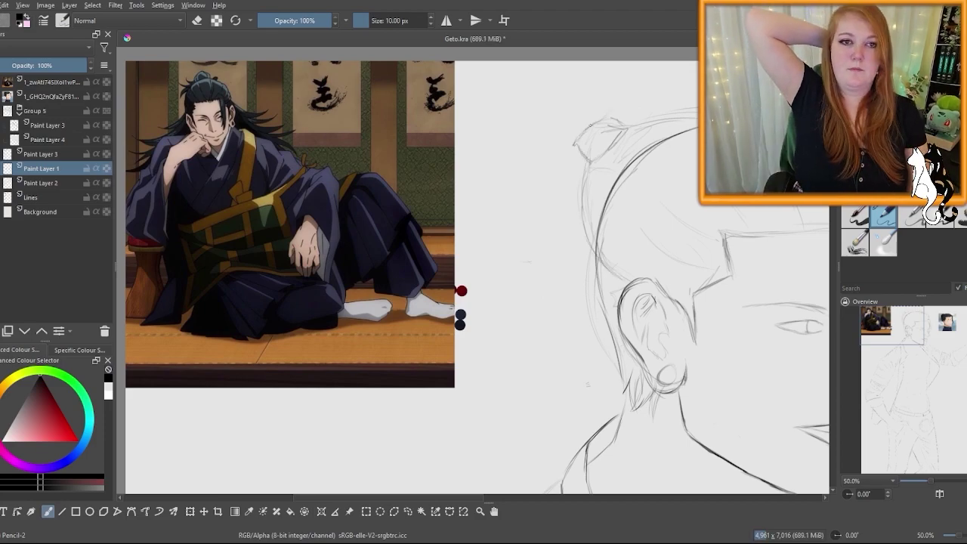
# Step: Sketch a round bun behind the crown, with stray strands sticking out around its base
pyautogui.moveTo(540, 106); pyautogui.dragTo(608, 103)
pyautogui.moveTo(538, 114); pyautogui.dragTo(574, 144)
pyautogui.moveTo(588, 165); pyautogui.dragTo(538, 191)
pyautogui.moveTo(568, 106)
pyautogui.mouseDown()
pyautogui.moveTo(638, 124)
pyautogui.moveTo(538, 138)
pyautogui.mouseUp()
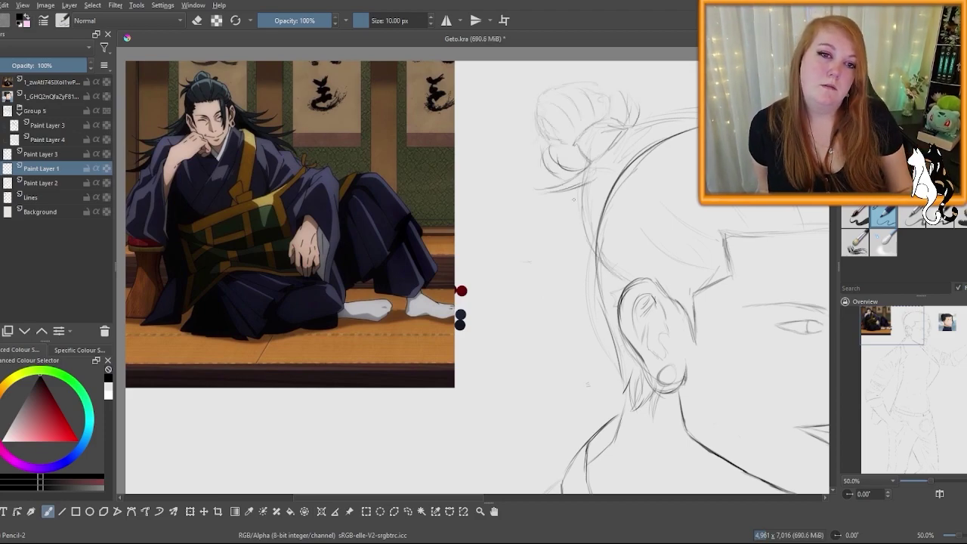
pyautogui.moveTo(585, 193); pyautogui.dragTo(518, 235)
pyautogui.moveTo(556, 177)
pyautogui.mouseDown()
pyautogui.moveTo(519, 160)
pyautogui.moveTo(580, 168)
pyautogui.mouseUp()
pyautogui.moveTo(561, 85); pyautogui.dragTo(538, 148)
pyautogui.scroll(-5, 695, 159)
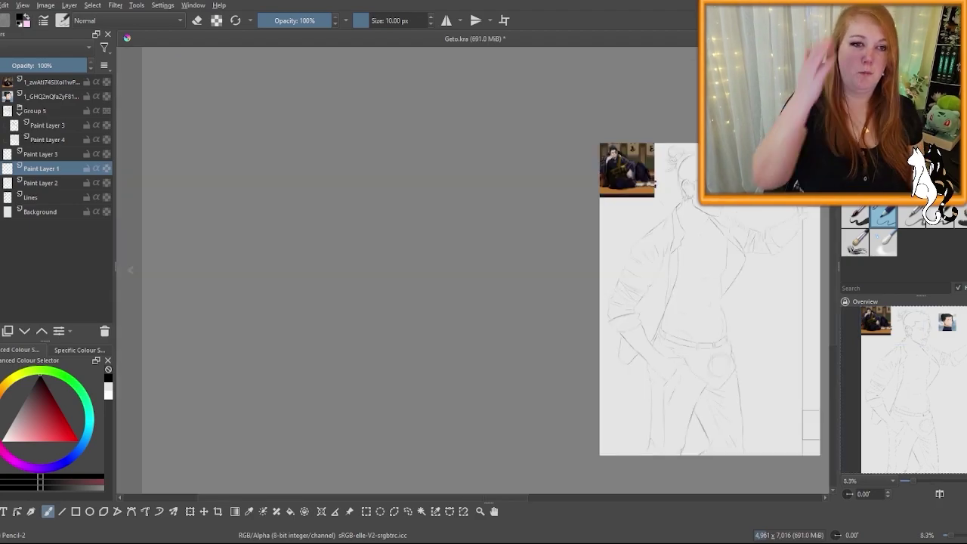
pyautogui.scroll(2, 710, 153)
pyautogui.scroll(1, 694, 168)
pyautogui.scroll(3, 693, 168)
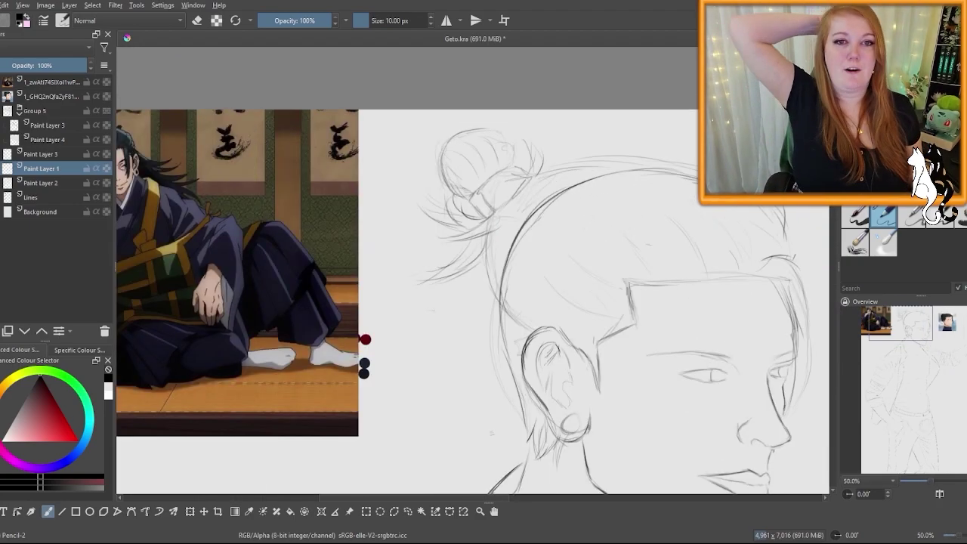
# Step: Transform the new hair outline and bun so they sit smaller and closer to the head, and return to the brush
pyautogui.hotkey('ctrl', 't')
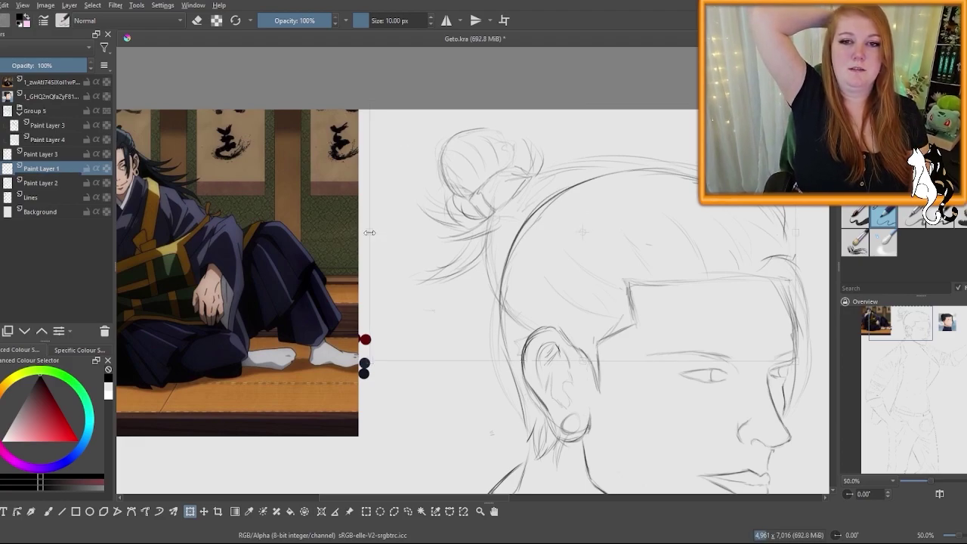
pyautogui.moveTo(370, 231)
pyautogui.mouseDown()
pyautogui.moveTo(426, 241)
pyautogui.moveTo(318, 182)
pyautogui.mouseUp()
pyautogui.press('Return')
pyautogui.press('b')
# Step: Sketch curved hair strands sweeping back from the forehead hairline and temple toward the bun
pyautogui.click(108, 386)
pyautogui.moveTo(418, 258)
pyautogui.mouseDown()
pyautogui.moveTo(393, 193)
pyautogui.moveTo(435, 252)
pyautogui.mouseUp()
pyautogui.press('e')
pyautogui.press('e')
pyautogui.moveTo(533, 201); pyautogui.dragTo(493, 149)
pyautogui.moveTo(588, 195); pyautogui.dragTo(510, 119)
pyautogui.moveTo(625, 203); pyautogui.dragTo(623, 145)
pyautogui.moveTo(593, 212); pyautogui.dragTo(586, 170)
pyautogui.moveTo(542, 217); pyautogui.dragTo(520, 161)
pyautogui.moveTo(501, 219)
pyautogui.mouseDown()
pyautogui.moveTo(442, 186)
pyautogui.moveTo(425, 158)
pyautogui.mouseUp()
pyautogui.moveTo(500, 254); pyautogui.dragTo(408, 204)
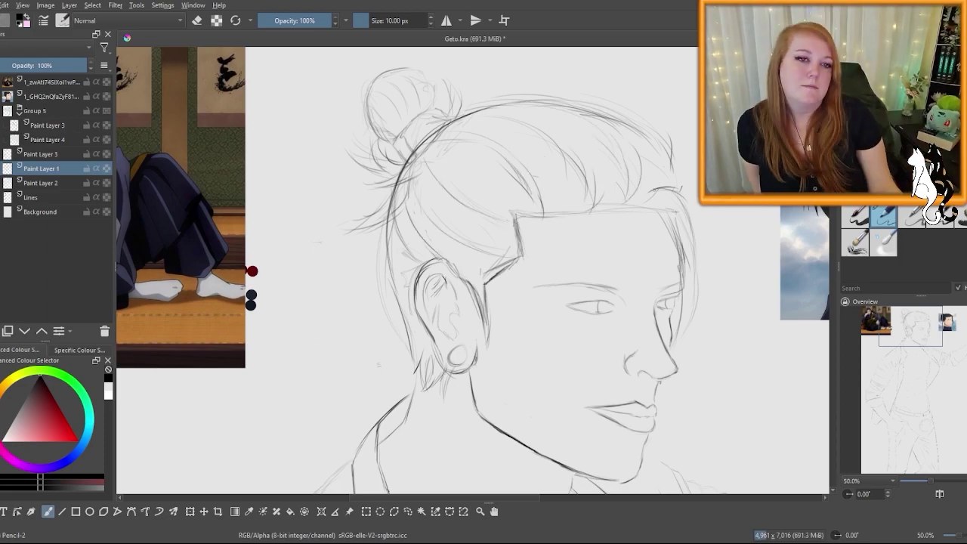
pyautogui.moveTo(677, 189); pyautogui.dragTo(645, 161)
pyautogui.moveTo(677, 196)
pyautogui.mouseDown()
pyautogui.moveTo(680, 329)
pyautogui.moveTo(619, 158)
pyautogui.mouseUp()
# Step: Sketch long loose hair falling from the back of the head behind the ear, neck and shoulder
pyautogui.scroll(-1, 679, 328)
pyautogui.moveTo(425, 114)
pyautogui.mouseDown()
pyautogui.moveTo(344, 260)
pyautogui.moveTo(415, 188)
pyautogui.mouseUp()
pyautogui.moveTo(412, 162); pyautogui.dragTo(355, 331)
pyautogui.moveTo(463, 314); pyautogui.dragTo(460, 330)
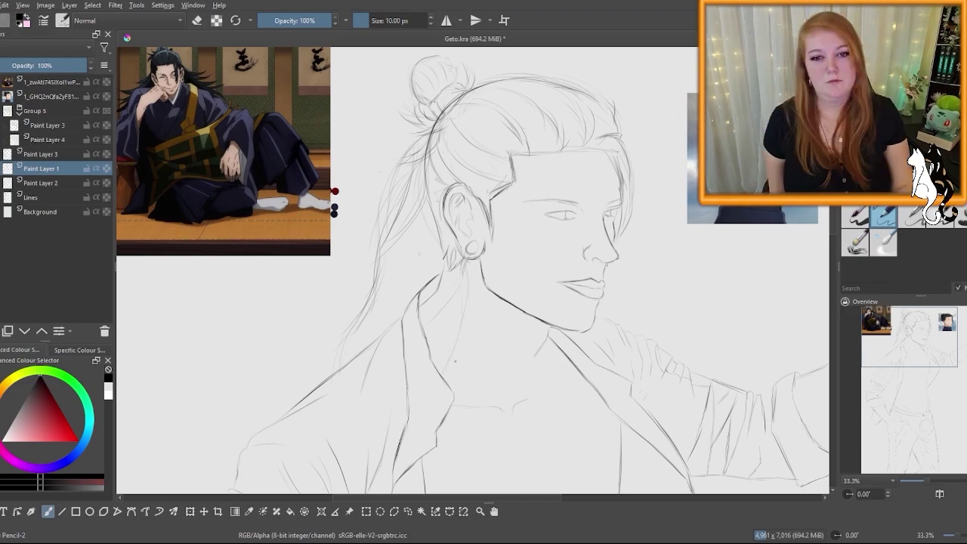
pyautogui.moveTo(423, 200); pyautogui.dragTo(402, 282)
pyautogui.scroll(-1, 402, 282)
pyautogui.moveTo(402, 283)
pyautogui.mouseDown()
pyautogui.moveTo(427, 198)
pyautogui.moveTo(426, 232)
pyautogui.mouseUp()
pyautogui.moveTo(466, 207)
pyautogui.mouseDown()
pyautogui.moveTo(448, 251)
pyautogui.moveTo(424, 266)
pyautogui.mouseUp()
pyautogui.moveTo(491, 153); pyautogui.dragTo(469, 166)
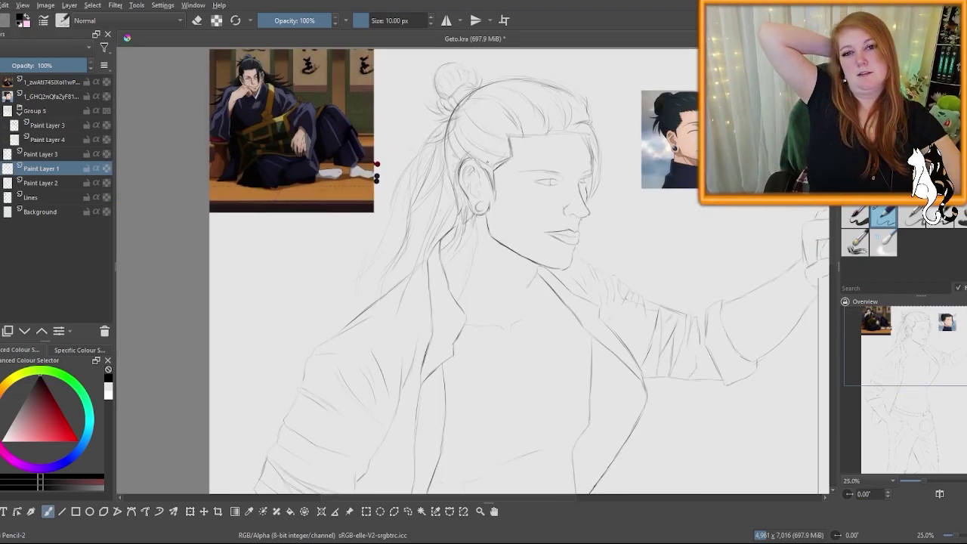
pyautogui.moveTo(470, 119)
pyautogui.mouseDown()
pyautogui.moveTo(425, 198)
pyautogui.moveTo(452, 237)
pyautogui.moveTo(455, 283)
pyautogui.mouseUp()
# Step: Extend the loose hair strands from the neck down over the collarbone and onto the chest
pyautogui.scroll(-3, 379, 222)
pyautogui.scroll(4, 445, 231)
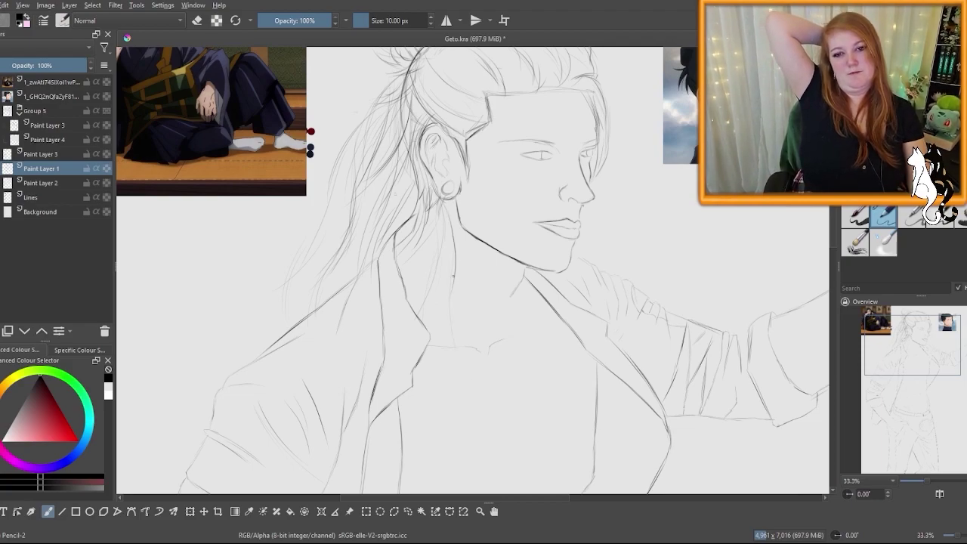
pyautogui.moveTo(457, 334); pyautogui.dragTo(499, 423)
pyautogui.moveTo(474, 382); pyautogui.dragTo(487, 449)
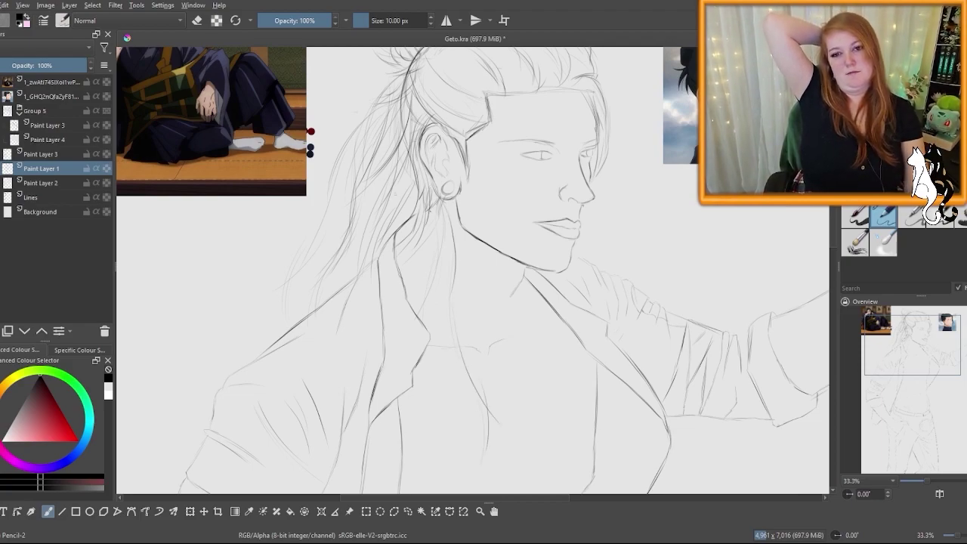
pyautogui.moveTo(451, 345); pyautogui.dragTo(452, 394)
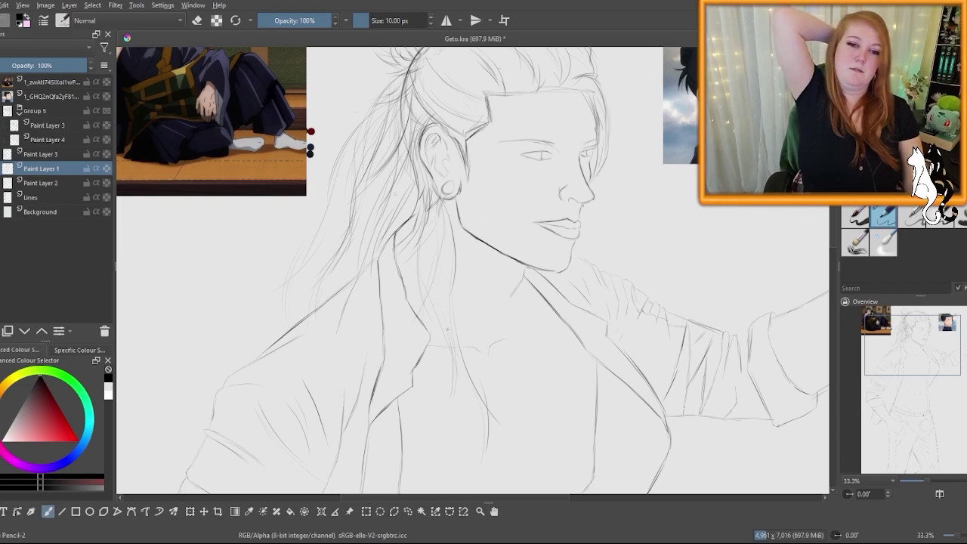
pyautogui.moveTo(449, 337); pyautogui.dragTo(470, 432)
pyautogui.moveTo(477, 432); pyautogui.dragTo(480, 471)
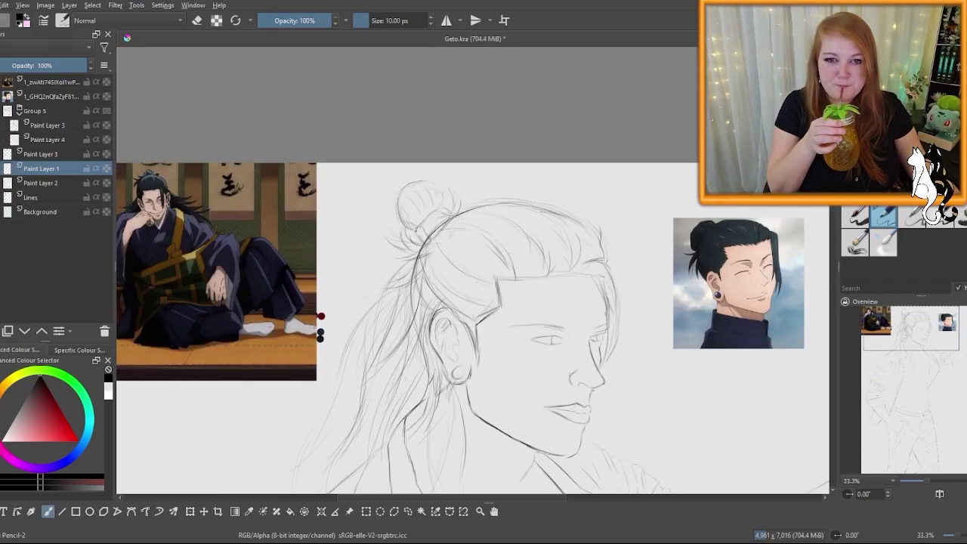
# Step: Enlarge the bun by sketching a bigger rounded outline and extra curved strands around it
pyautogui.scroll(1, 430, 228)
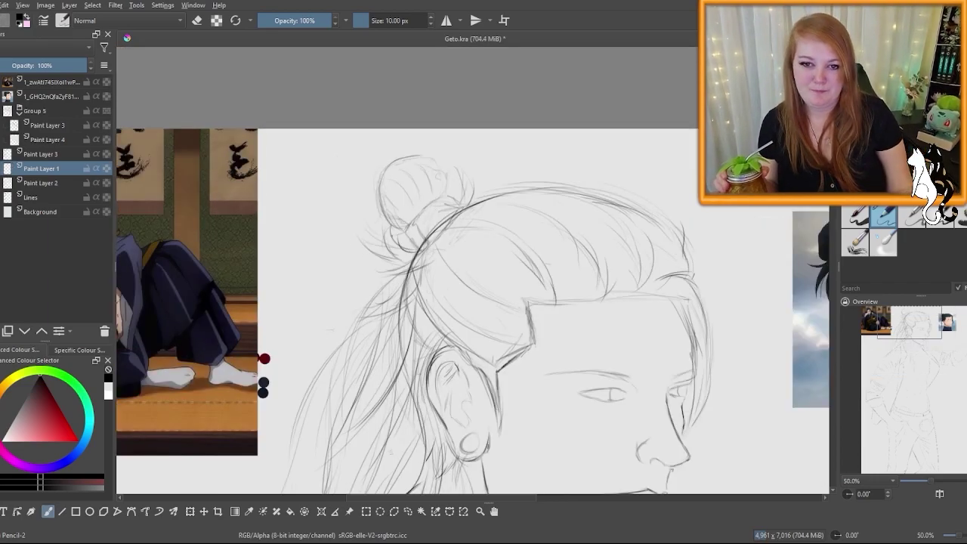
pyautogui.moveTo(394, 234); pyautogui.dragTo(367, 240)
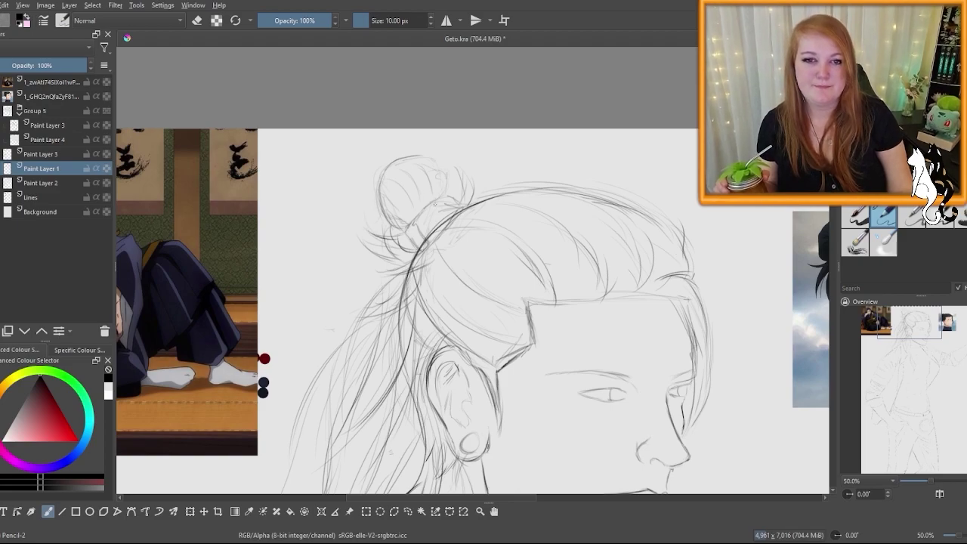
pyautogui.moveTo(441, 160)
pyautogui.mouseDown()
pyautogui.moveTo(440, 199)
pyautogui.moveTo(450, 188)
pyautogui.moveTo(407, 161)
pyautogui.moveTo(364, 170)
pyautogui.mouseUp()
pyautogui.moveTo(445, 160); pyautogui.dragTo(355, 213)
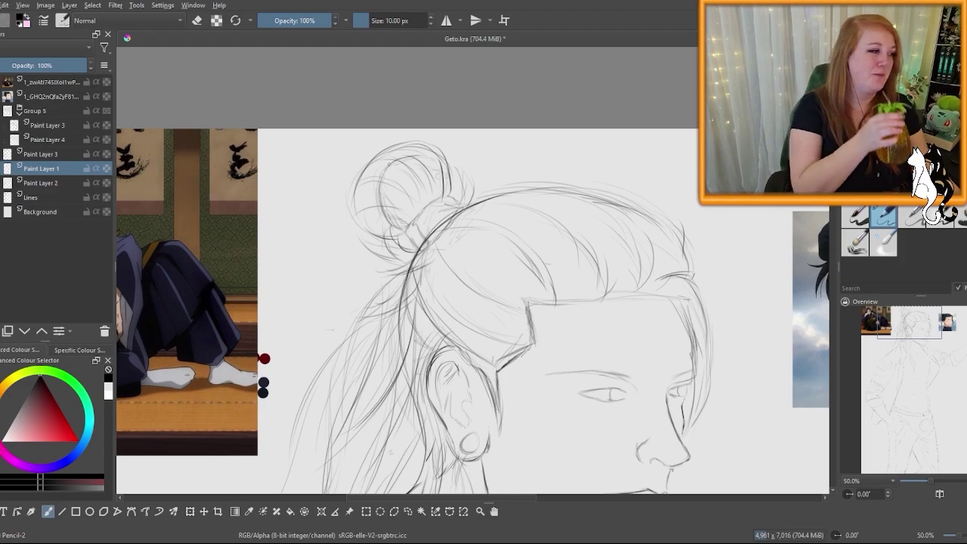
pyautogui.scroll(-5, 418, 102)
pyautogui.scroll(3, 419, 85)
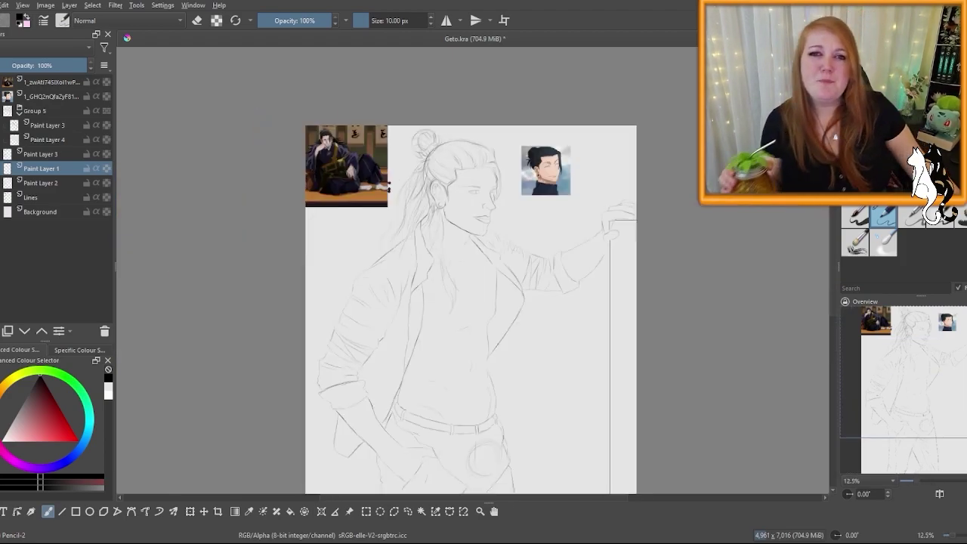
pyautogui.scroll(2, 409, 140)
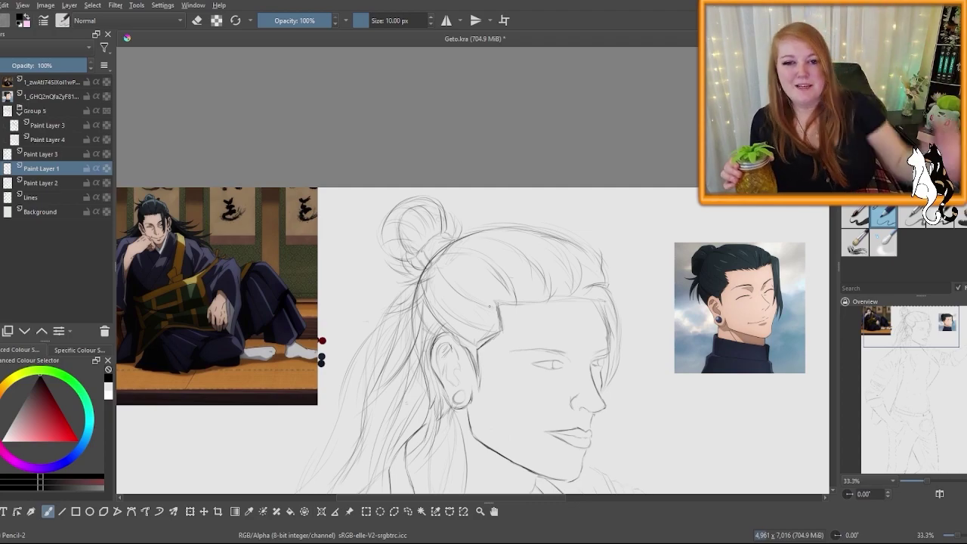
# Step: Enclose the bun in a selection and transform it to sit closer to the crown
pyautogui.click(394, 511)
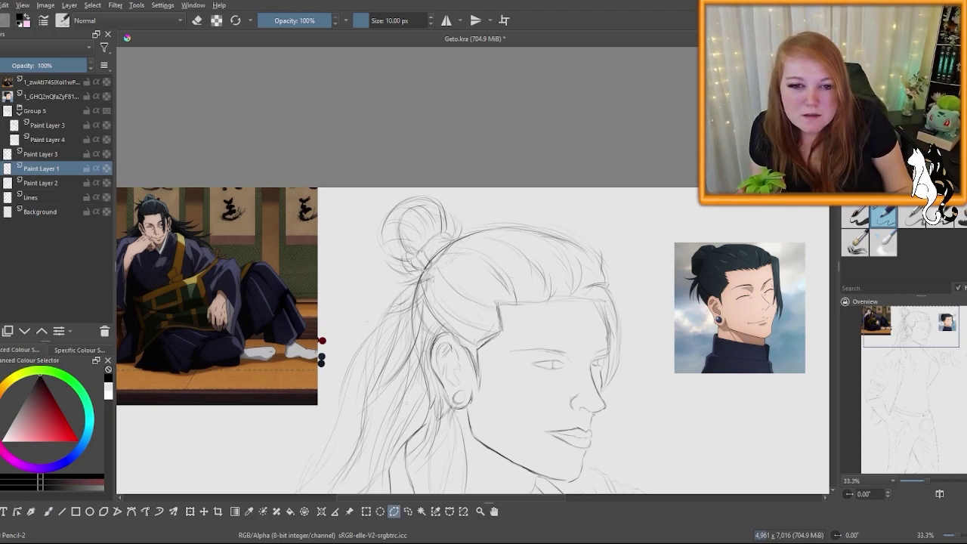
pyautogui.moveTo(424, 272)
pyautogui.mouseDown()
pyautogui.moveTo(467, 243)
pyautogui.moveTo(469, 220)
pyautogui.moveTo(439, 185)
pyautogui.moveTo(389, 188)
pyautogui.moveTo(355, 218)
pyautogui.moveTo(387, 278)
pyautogui.mouseUp()
pyautogui.hotkey('ctrl', 't')
pyautogui.moveTo(453, 216); pyautogui.dragTo(465, 212)
pyautogui.scroll(-3, 425, 201)
pyautogui.scroll(3, 447, 208)
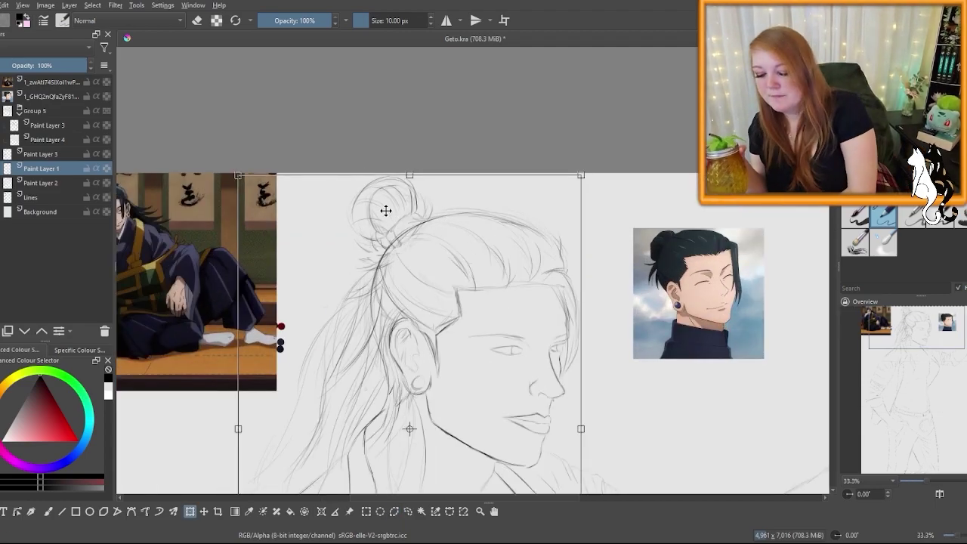
pyautogui.hotkey('ctrl', 'z')
pyautogui.hotkey('ctrl', 'z')
pyautogui.click(399, 255)
pyautogui.moveTo(413, 222); pyautogui.dragTo(432, 224)
pyautogui.press('Return')
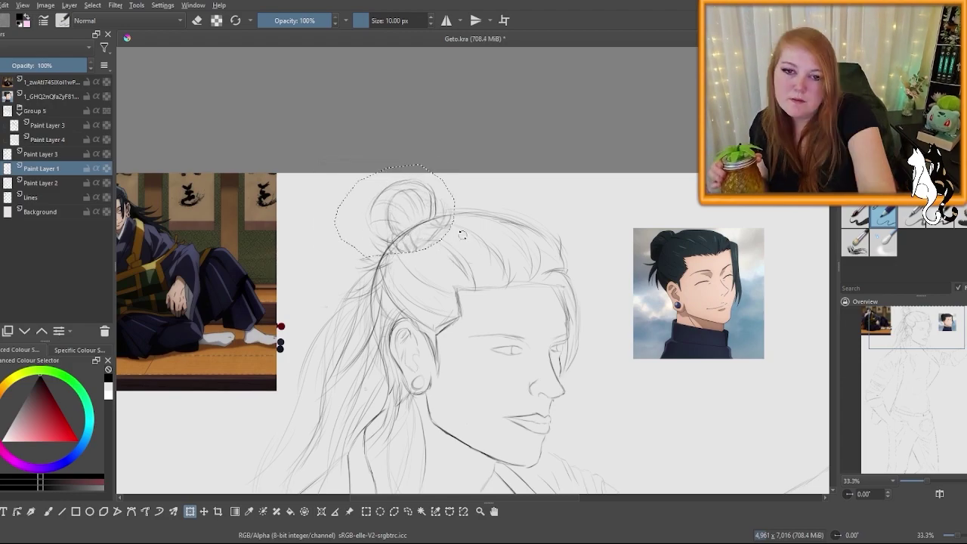
# Step: Transform the front edge of the lips on Paint Layer 3 to refine the mouth's profile
pyautogui.scroll(-5, 462, 235)
pyautogui.scroll(4, 458, 244)
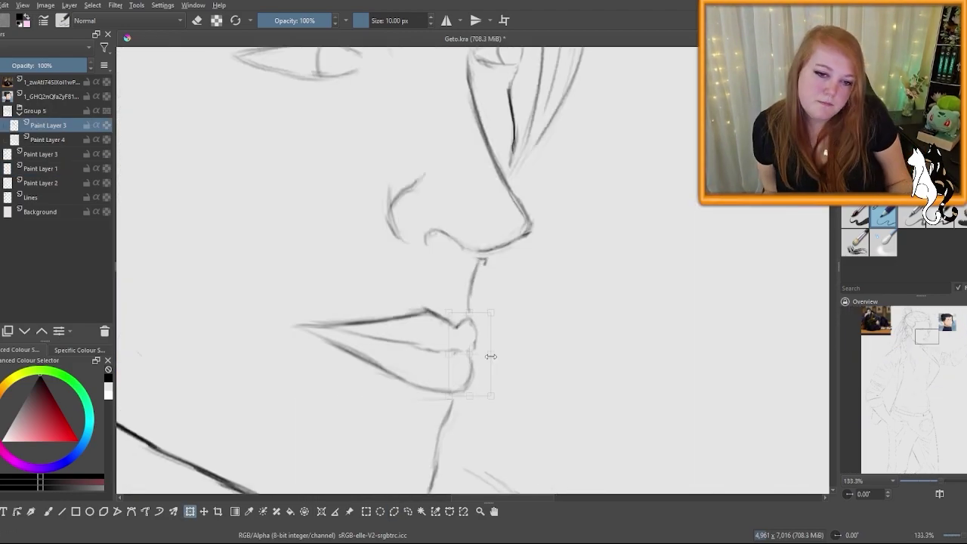
pyautogui.scroll(-10, 557, 315)
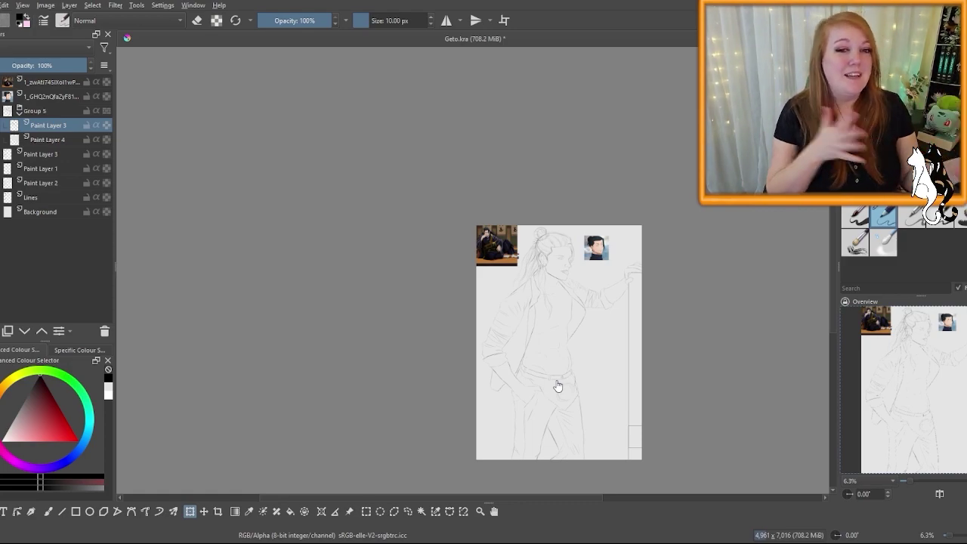
pyautogui.scroll(1, 557, 330)
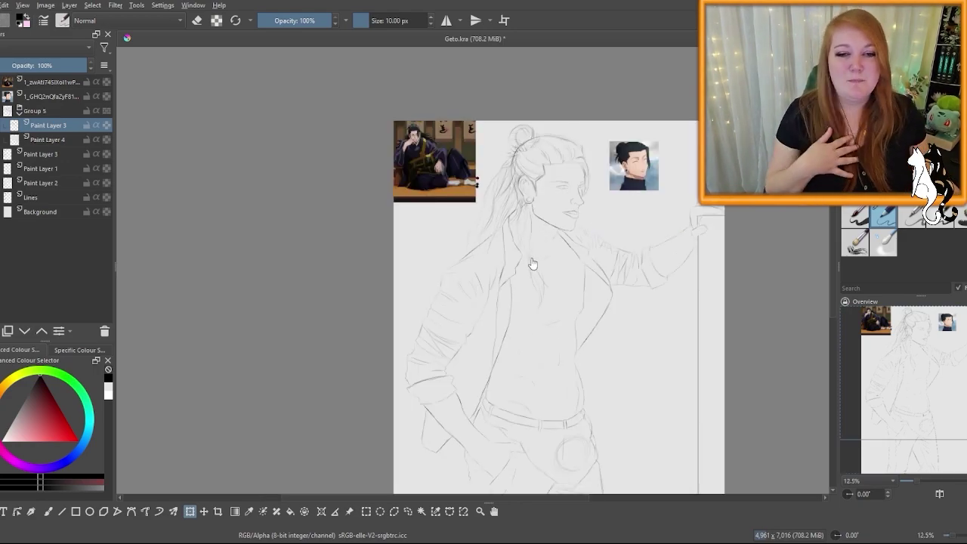
pyautogui.scroll(1, 499, 333)
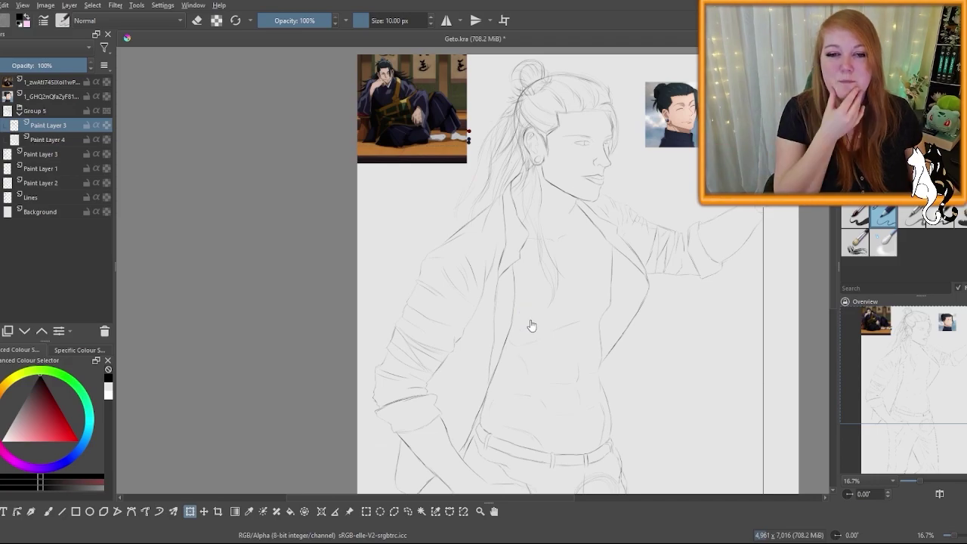
pyautogui.scroll(-1, 529, 323)
pyautogui.scroll(1, 523, 323)
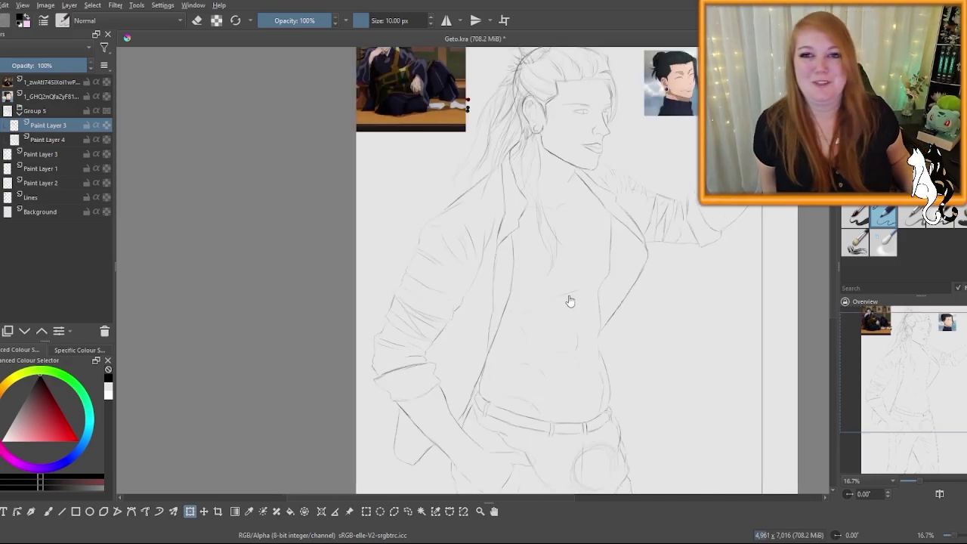
pyautogui.scroll(-1, 570, 302)
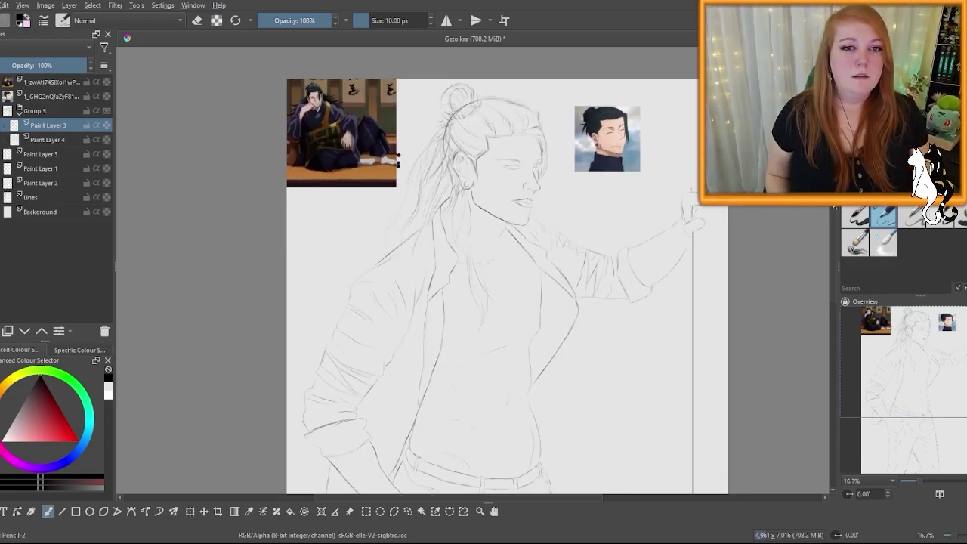
pyautogui.moveTo(832, 204); pyautogui.dragTo(833, 210)
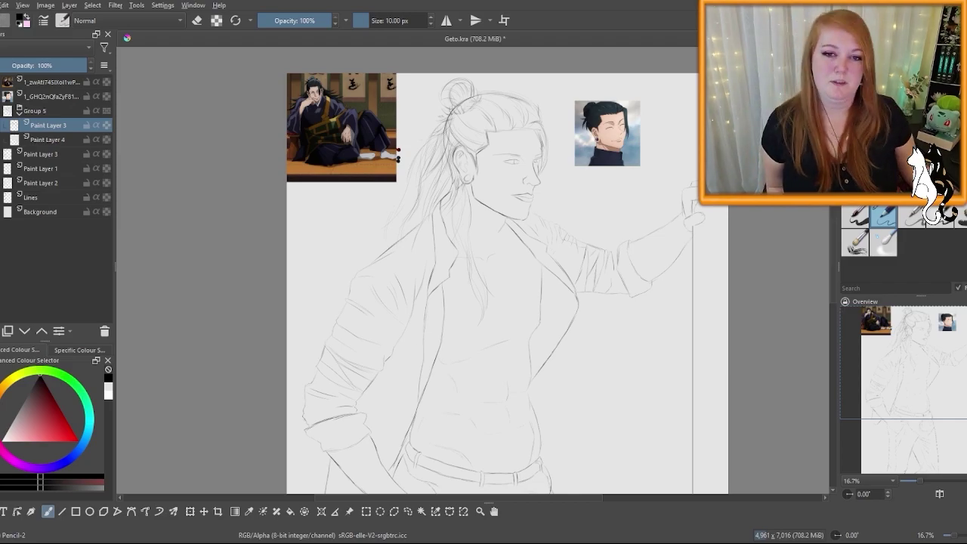
pyautogui.scroll(-3, 443, 198)
pyautogui.scroll(3, 397, 210)
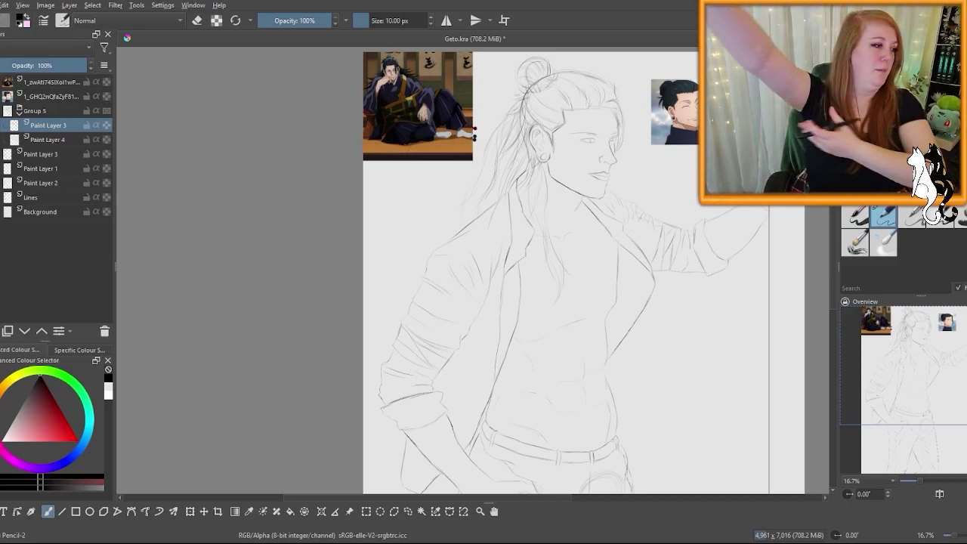
pyautogui.scroll(-2, 724, 161)
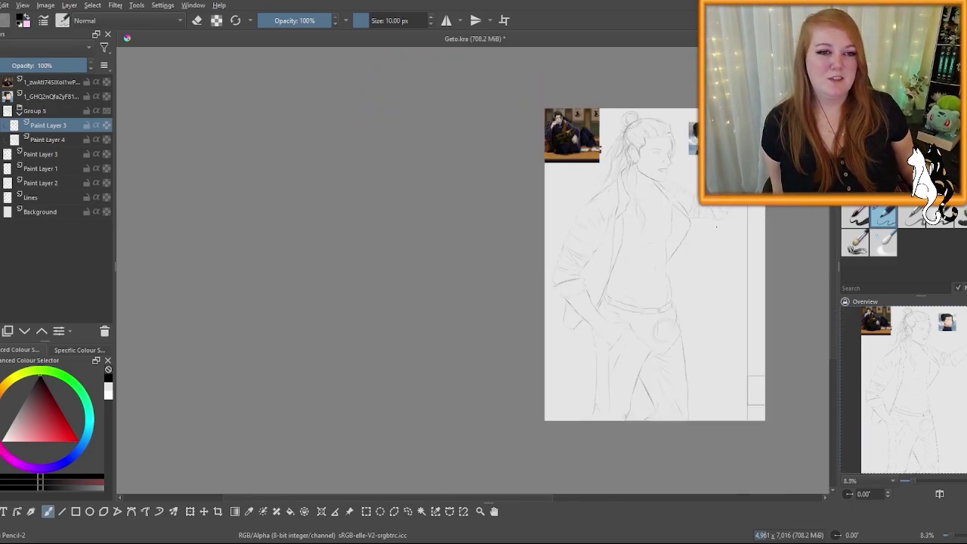
pyautogui.scroll(2, 700, 228)
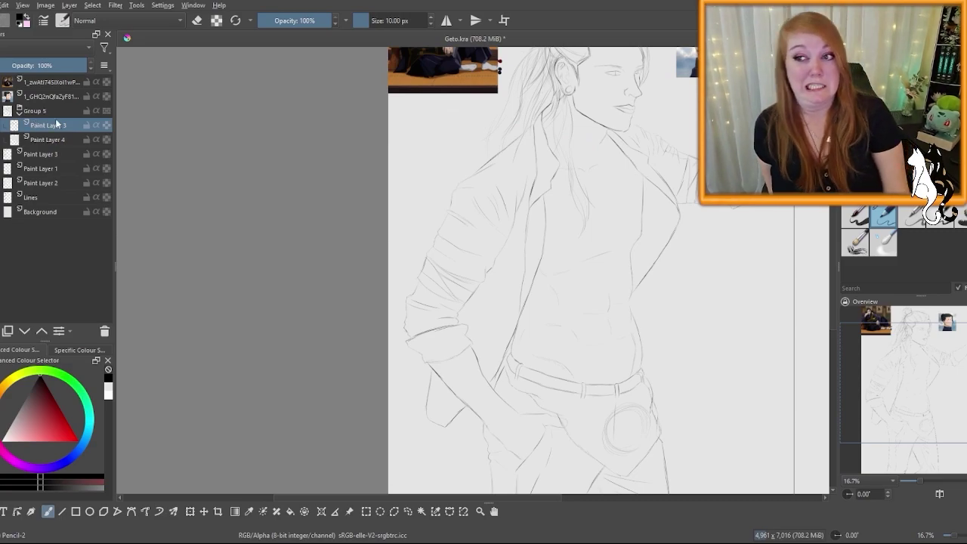
# Step: Add a new paint layer, move it out of and above Group 5, and collapse the group
pyautogui.press('Insert')
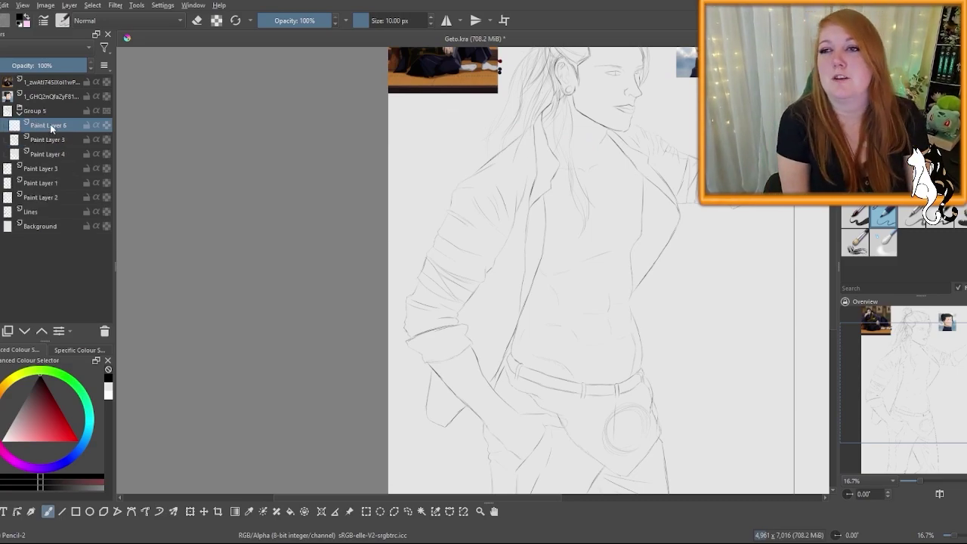
pyautogui.moveTo(50, 126); pyautogui.dragTo(42, 104)
pyautogui.click(19, 127)
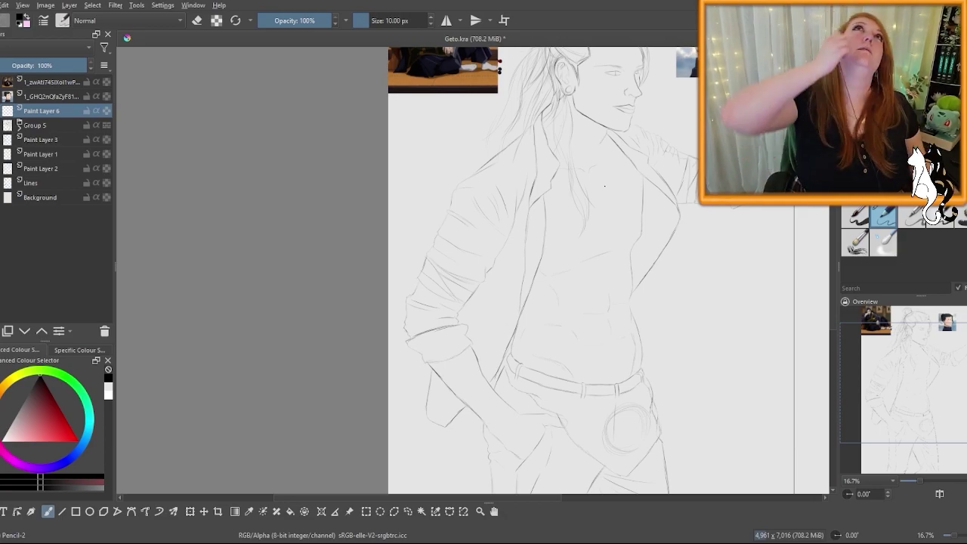
# Step: Sketch the upper and lower edges of a plain curved waistband over the old belt on Paint Layer 6
pyautogui.scroll(-1, 605, 185)
pyautogui.scroll(2, 473, 355)
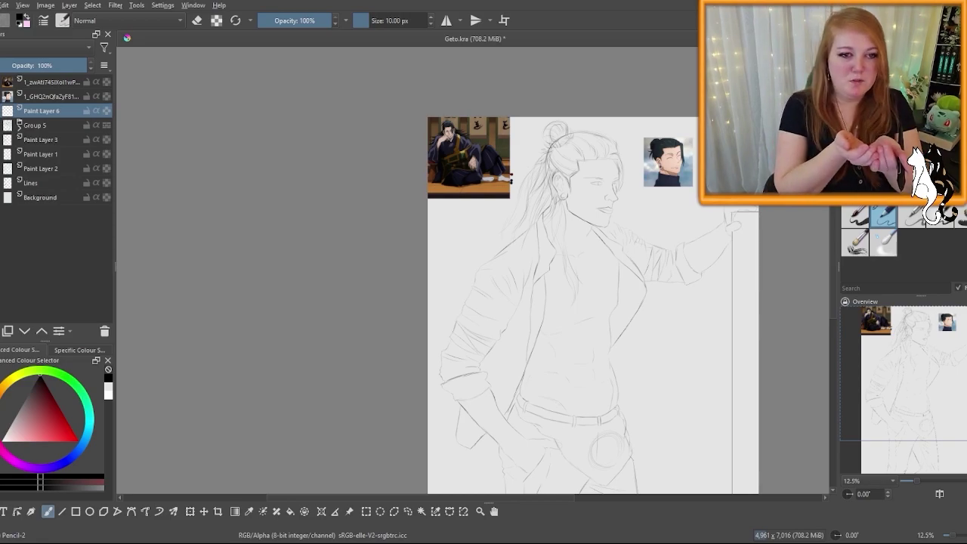
pyautogui.scroll(4, 588, 462)
pyautogui.moveTo(346, 225); pyautogui.dragTo(557, 284)
pyautogui.moveTo(542, 284)
pyautogui.mouseDown()
pyautogui.moveTo(665, 266)
pyautogui.moveTo(699, 237)
pyautogui.mouseUp()
pyautogui.moveTo(311, 194)
pyautogui.mouseDown()
pyautogui.moveTo(299, 225)
pyautogui.moveTo(446, 303)
pyautogui.moveTo(580, 324)
pyautogui.moveTo(671, 304)
pyautogui.moveTo(700, 237)
pyautogui.moveTo(704, 254)
pyautogui.mouseUp()
# Step: Paint over the old belt and its loops on Paint Layer 2 with the Basic-1 brush
pyautogui.press('/')
pyautogui.click(41, 169)
pyautogui.moveTo(311, 204)
pyautogui.mouseDown()
pyautogui.moveTo(391, 292)
pyautogui.moveTo(702, 245)
pyautogui.moveTo(705, 275)
pyautogui.mouseUp()
pyautogui.press('/')
# Step: Add short vertical gather lines along the waistband on Paint Layer 6
pyautogui.click(42, 110)
pyautogui.moveTo(538, 291); pyautogui.dragTo(538, 314)
pyautogui.moveTo(641, 278); pyautogui.dragTo(640, 297)
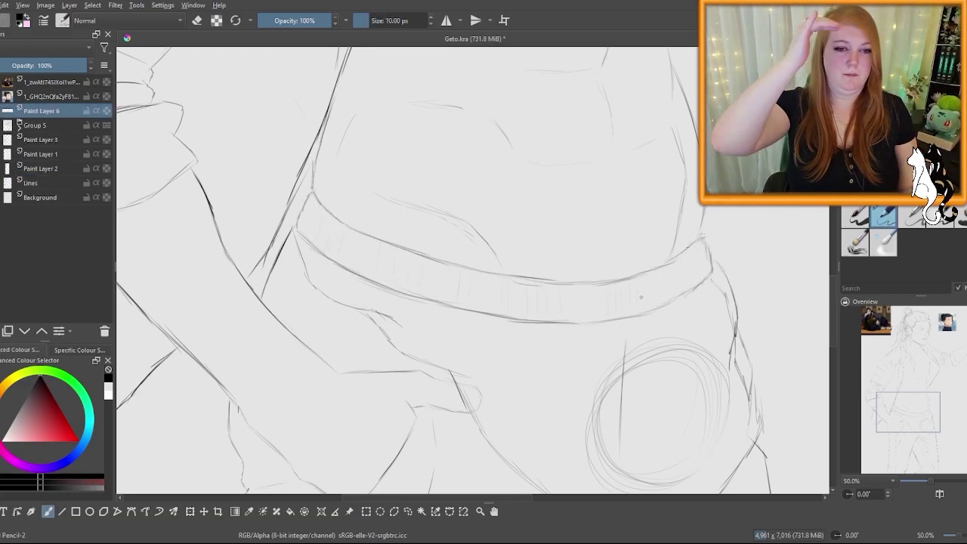
pyautogui.press('/')
pyautogui.moveTo(315, 204)
pyautogui.mouseDown()
pyautogui.moveTo(360, 154)
pyautogui.moveTo(423, 223)
pyautogui.mouseUp()
pyautogui.hotkey('ctrl', 'z')
# Step: Sketch looser outlines and folds for both trouser legs on Paint Layer 6, down to the canvas edge
pyautogui.click(376, 20)
pyautogui.moveTo(352, 159); pyautogui.dragTo(384, 211)
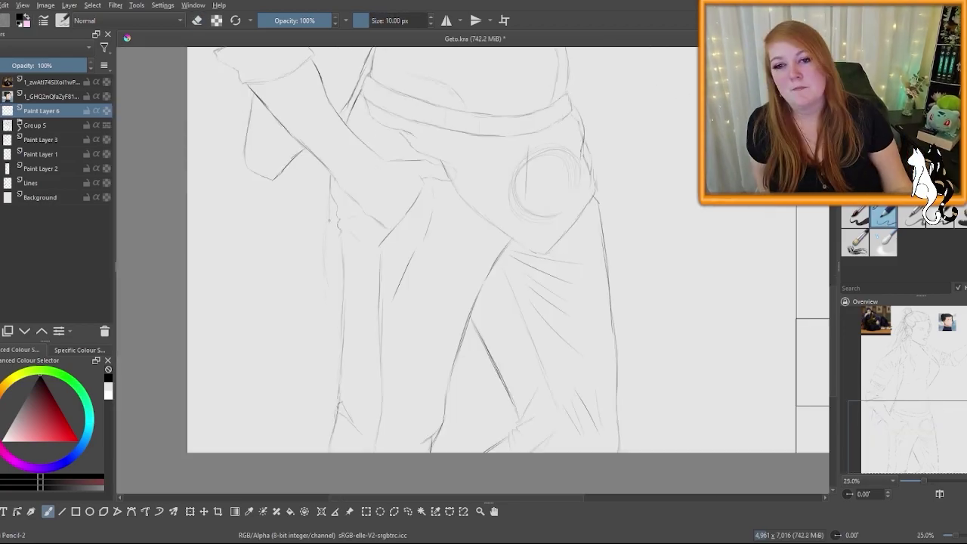
pyautogui.moveTo(326, 295); pyautogui.dragTo(340, 392)
pyautogui.moveTo(334, 370); pyautogui.dragTo(324, 451)
pyautogui.moveTo(449, 326); pyautogui.dragTo(451, 375)
pyautogui.moveTo(450, 400); pyautogui.dragTo(442, 452)
pyautogui.moveTo(439, 433)
pyautogui.mouseDown()
pyautogui.moveTo(433, 451)
pyautogui.moveTo(421, 439)
pyautogui.mouseUp()
pyautogui.moveTo(573, 127); pyautogui.dragTo(580, 168)
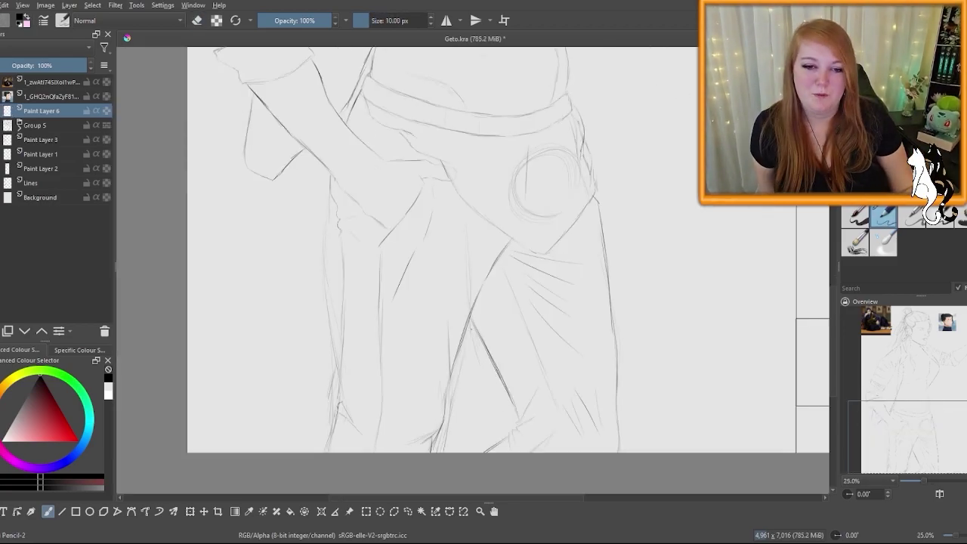
pyautogui.moveTo(477, 352); pyautogui.dragTo(488, 448)
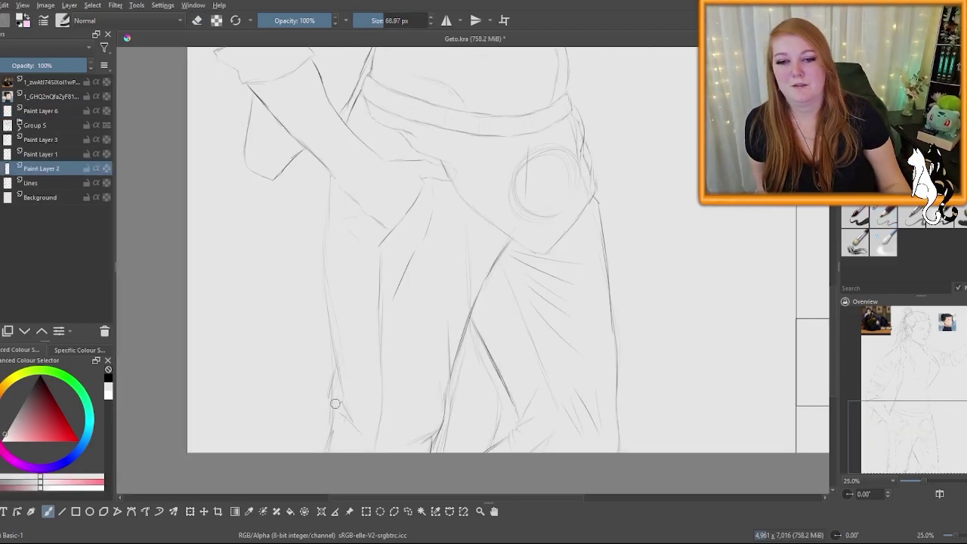
# Step: Paint over the old trouser lines and the circle at the hip on Paint Layer 2 with the Basic-1 brush
pyautogui.moveTo(339, 406); pyautogui.dragTo(359, 432)
pyautogui.moveTo(385, 257); pyautogui.dragTo(380, 393)
pyautogui.moveTo(431, 450); pyautogui.dragTo(480, 291)
pyautogui.moveTo(492, 326); pyautogui.dragTo(522, 423)
pyautogui.moveTo(521, 423); pyautogui.dragTo(491, 450)
pyautogui.moveTo(593, 202)
pyautogui.mouseDown()
pyautogui.moveTo(537, 252)
pyautogui.moveTo(522, 213)
pyautogui.mouseUp()
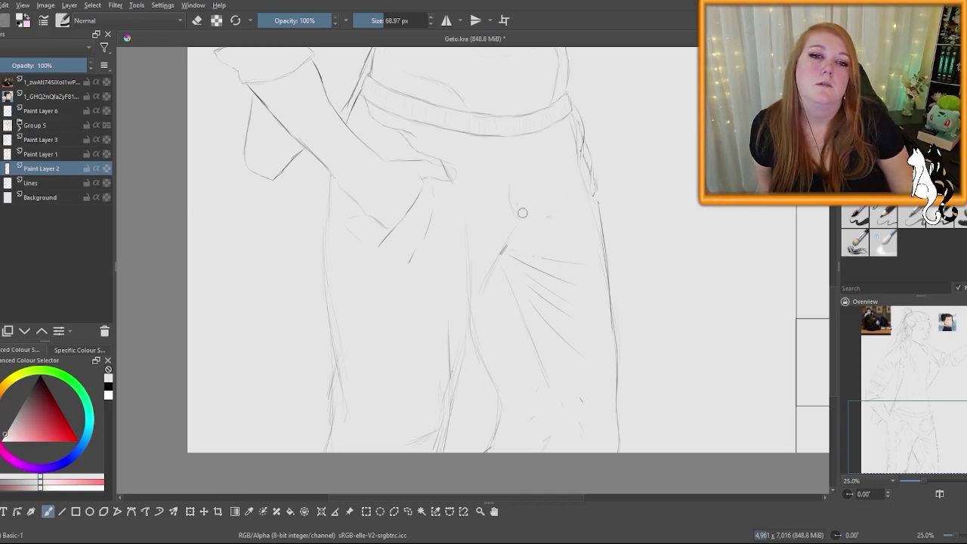
pyautogui.moveTo(474, 304); pyautogui.dragTo(464, 357)
# Step: Redraw the pocket opening and the thumb resting on it on Paint Layer 6, and cover the old lines on Paint Layer 2
pyautogui.moveTo(273, 337); pyautogui.dragTo(385, 210)
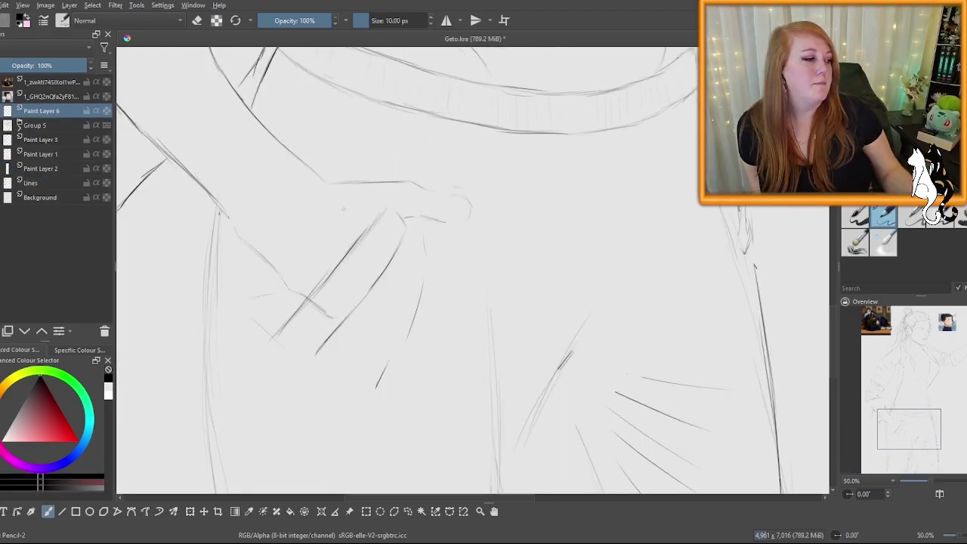
pyautogui.moveTo(340, 181)
pyautogui.mouseDown()
pyautogui.moveTo(400, 168)
pyautogui.moveTo(443, 196)
pyautogui.mouseUp()
pyautogui.moveTo(443, 196)
pyautogui.mouseDown()
pyautogui.moveTo(414, 215)
pyautogui.moveTo(399, 197)
pyautogui.mouseUp()
pyautogui.moveTo(376, 213); pyautogui.dragTo(394, 197)
pyautogui.moveTo(394, 197); pyautogui.dragTo(429, 209)
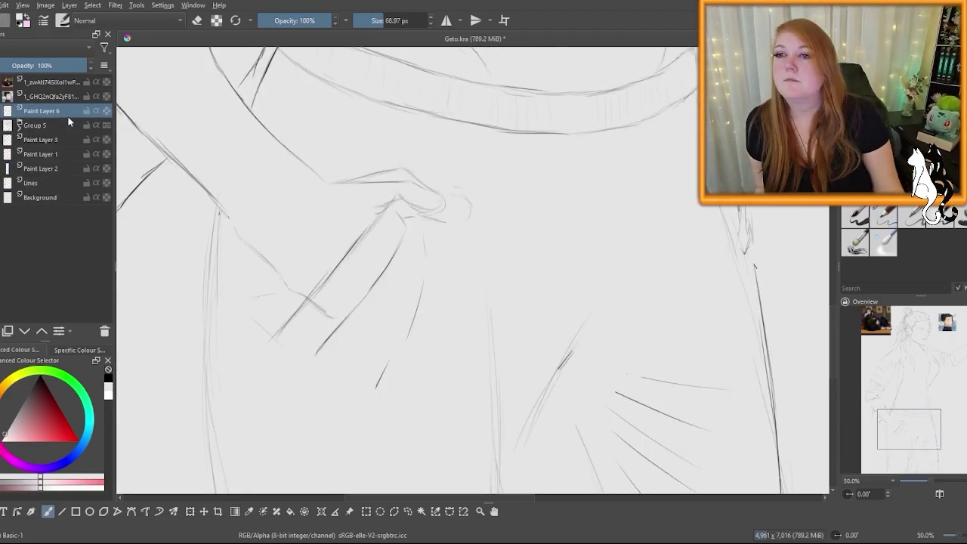
pyautogui.click(60, 169)
pyautogui.moveTo(325, 344); pyautogui.dragTo(397, 183)
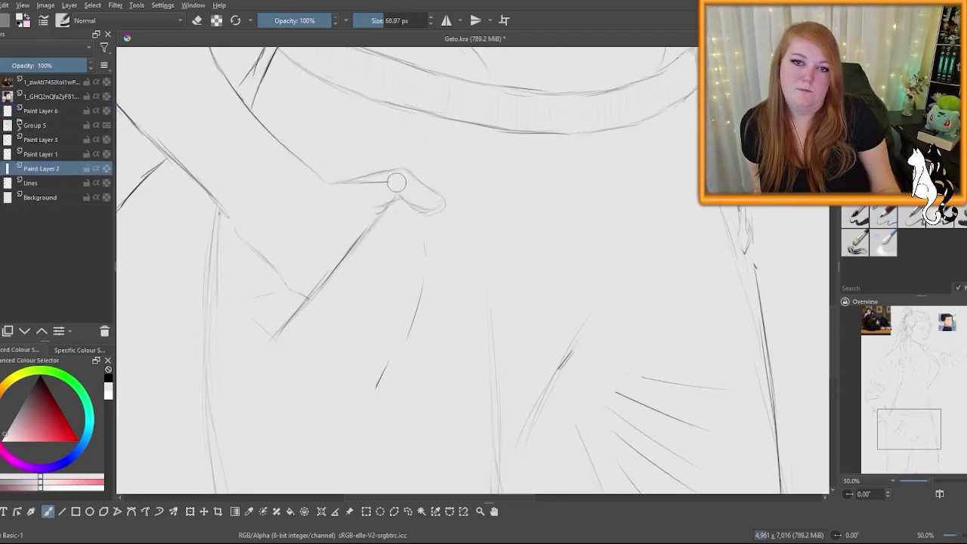
# Step: Redraw the trouser legs' fabric edges on a new layer above Paint Layer 6, and erase the overlapping strokes on Paint Layer 6
pyautogui.moveTo(267, 116)
pyautogui.mouseDown()
pyautogui.moveTo(241, 258)
pyautogui.moveTo(258, 464)
pyautogui.mouseUp()
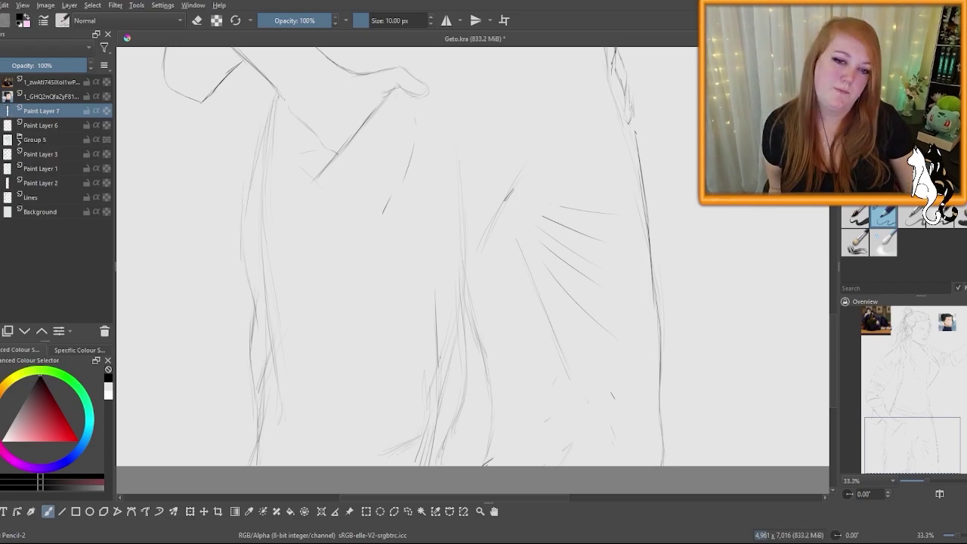
pyautogui.moveTo(462, 337); pyautogui.dragTo(483, 461)
pyautogui.press('e')
pyautogui.press('pagedown')
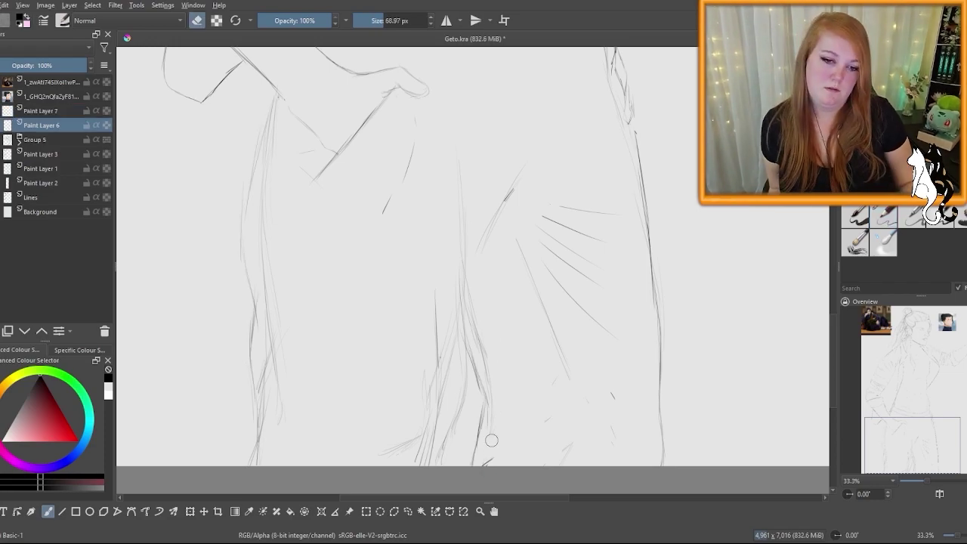
pyautogui.moveTo(487, 419); pyautogui.dragTo(465, 276)
pyautogui.moveTo(266, 348); pyautogui.dragTo(269, 429)
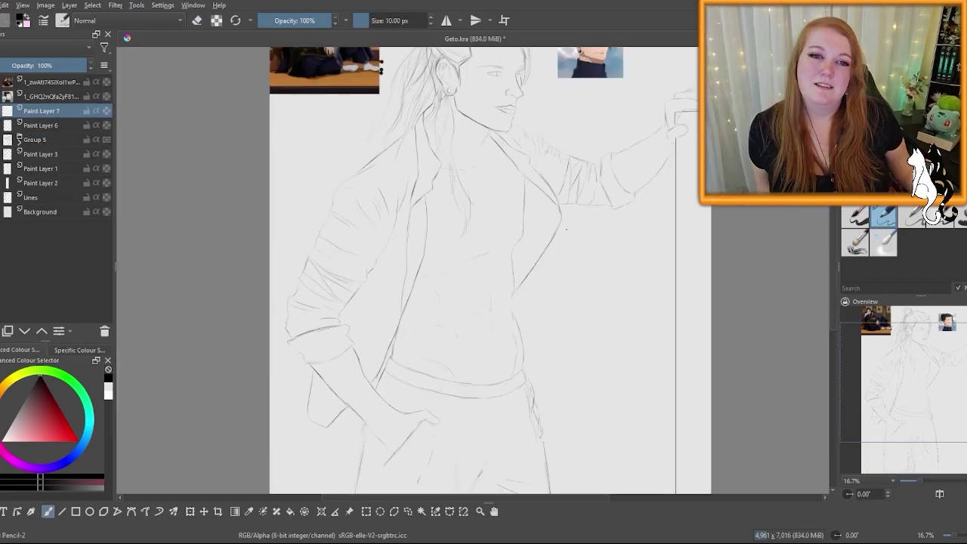
# Step: Sketch a long line hanging from the raised forearm as the edge of a wide sleeve
pyautogui.scroll(-1, 561, 257)
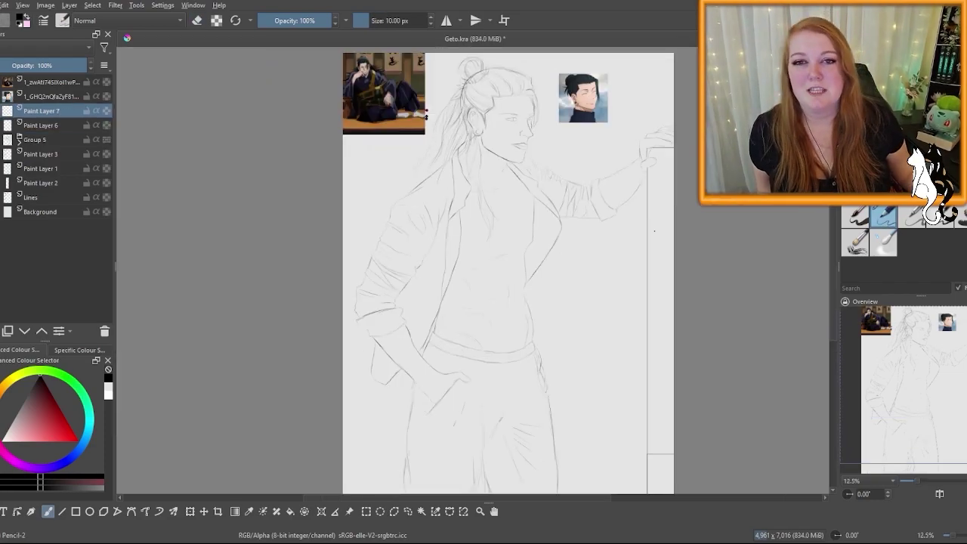
pyautogui.press('+')
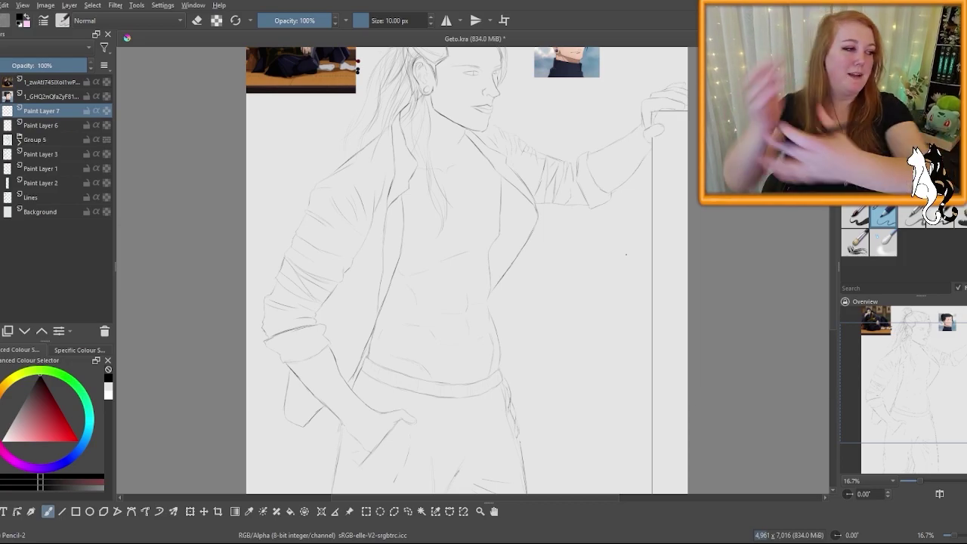
pyautogui.moveTo(589, 207); pyautogui.dragTo(585, 301)
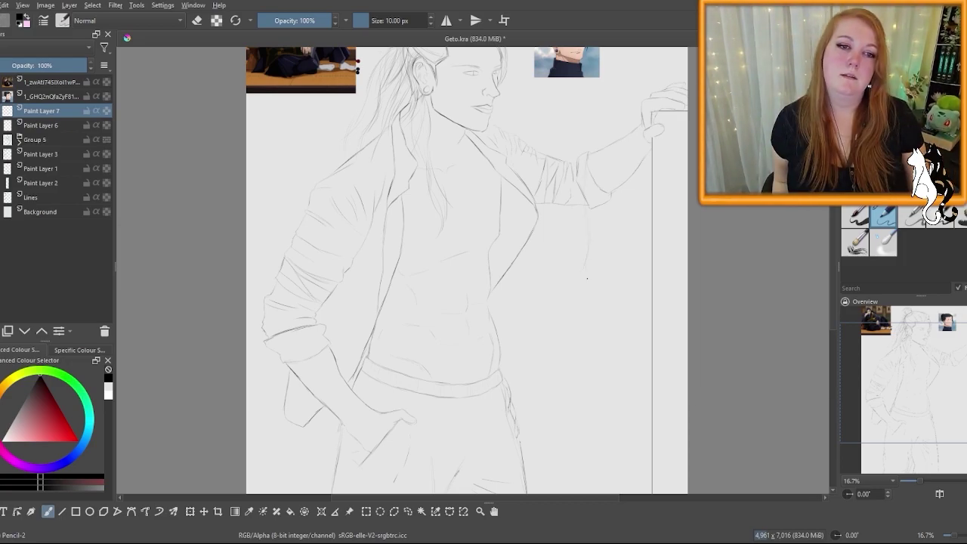
# Step: Enclose the hanging sleeve line in a rectangular selection, cut it onto its own layer, and make the layer beneath active
pyautogui.moveTo(834, 247); pyautogui.dragTo(834, 234)
pyautogui.scroll(1, 836, 234)
pyautogui.scroll(-2, 836, 227)
pyautogui.scroll(2, 836, 219)
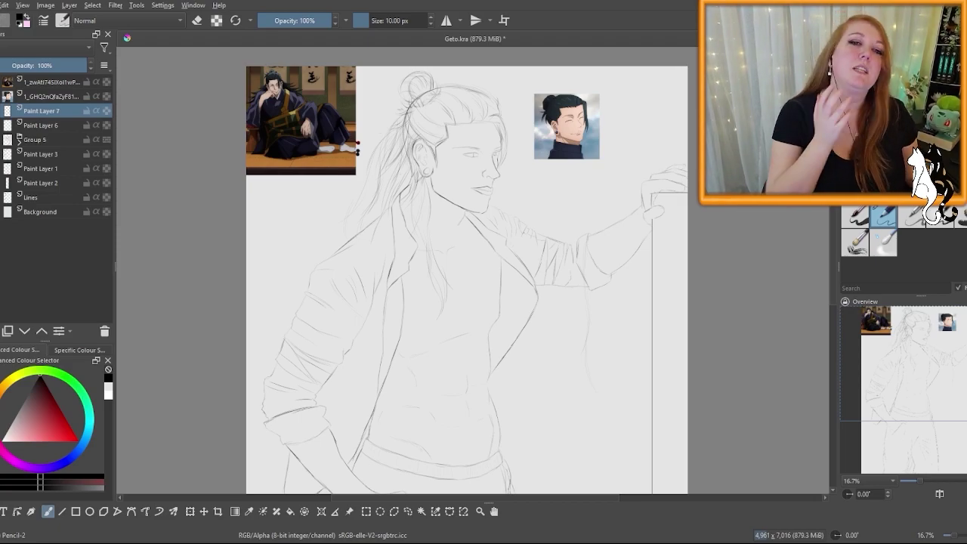
pyautogui.press('-')
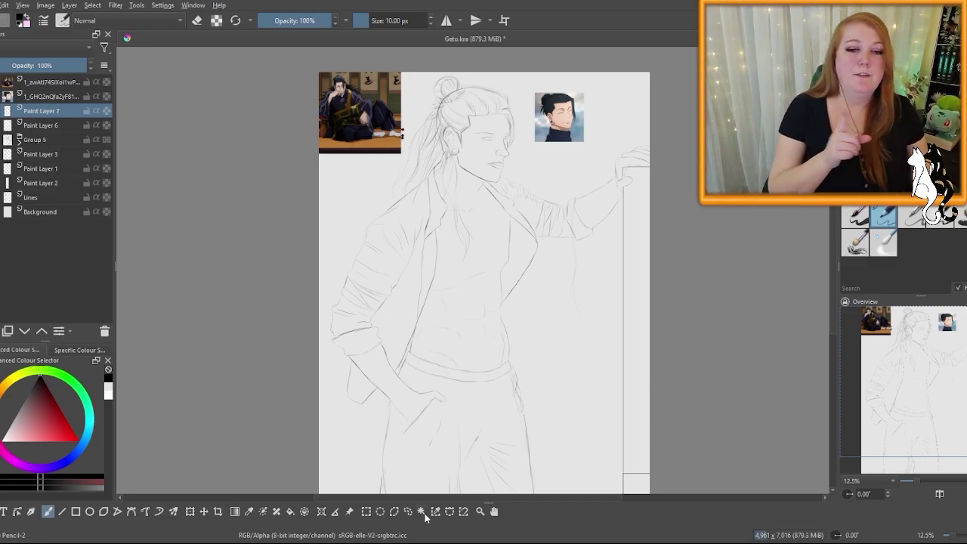
pyautogui.click(365, 511)
pyautogui.moveTo(549, 182); pyautogui.dragTo(600, 325)
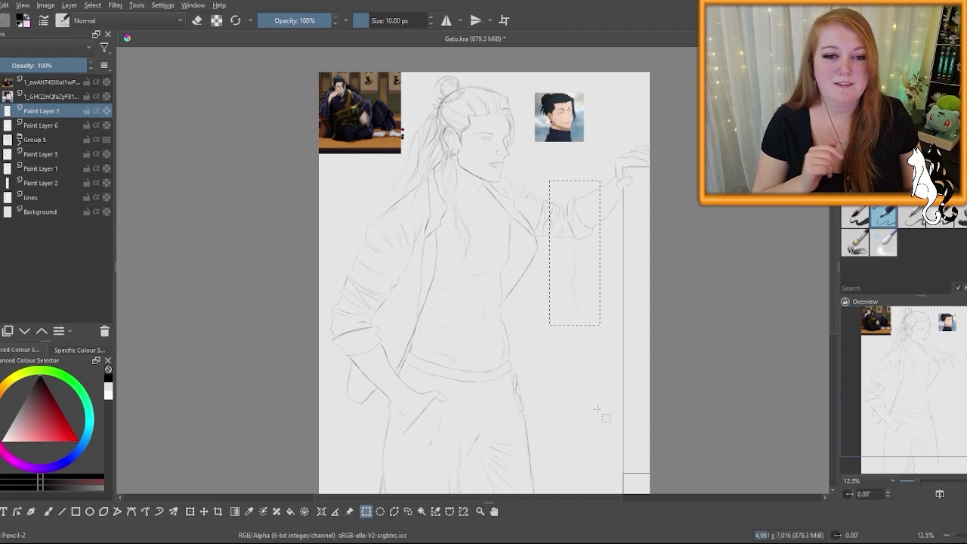
pyautogui.hotkey('ctrl', 'shift', 'j')
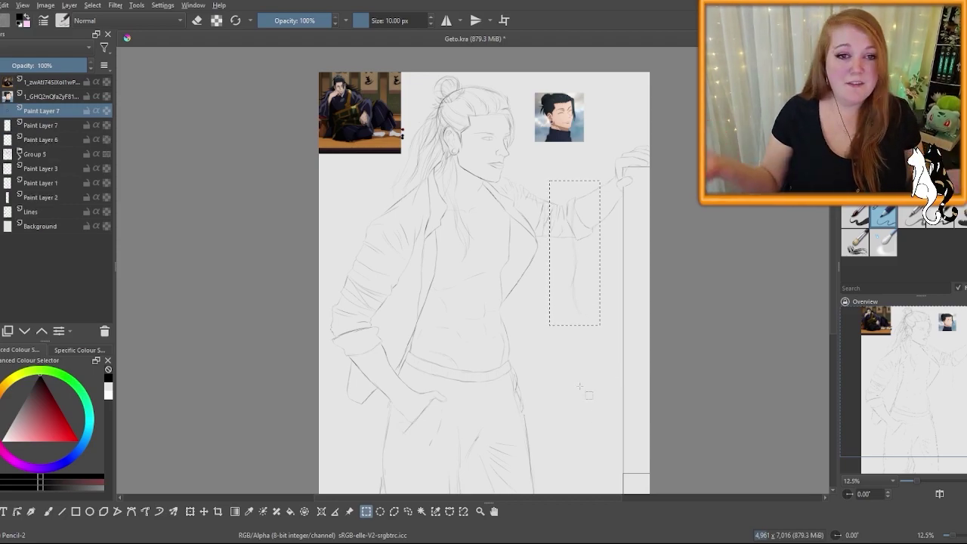
pyautogui.click(43, 131)
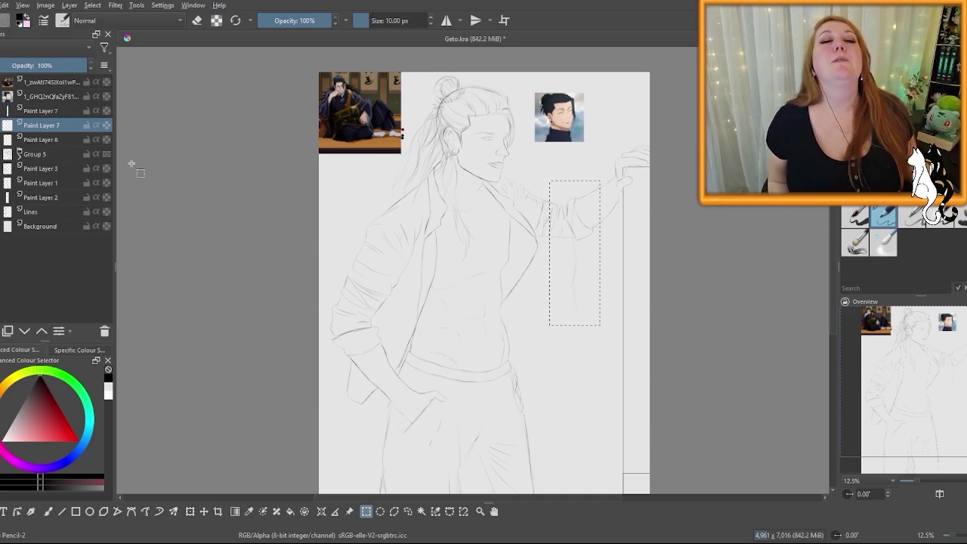
# Step: Clear the selection and sketch the wide sleeve's inner and outer hanging edges below the raised forearm
pyautogui.scroll(1, 600, 309)
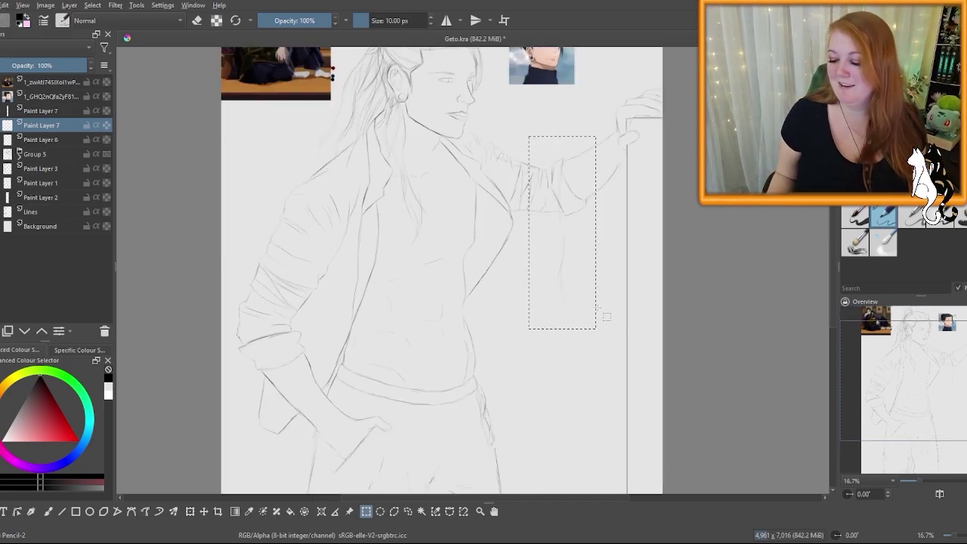
pyautogui.click(606, 316)
pyautogui.scroll(2, 566, 276)
pyautogui.press('b')
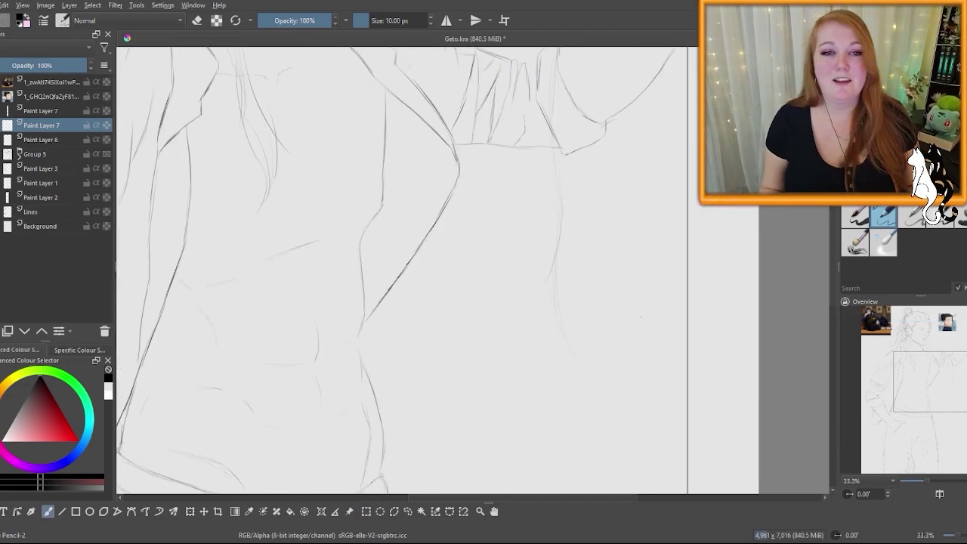
pyautogui.scroll(1, 566, 277)
pyautogui.moveTo(550, 103); pyautogui.dragTo(549, 181)
pyautogui.moveTo(546, 128); pyautogui.dragTo(553, 200)
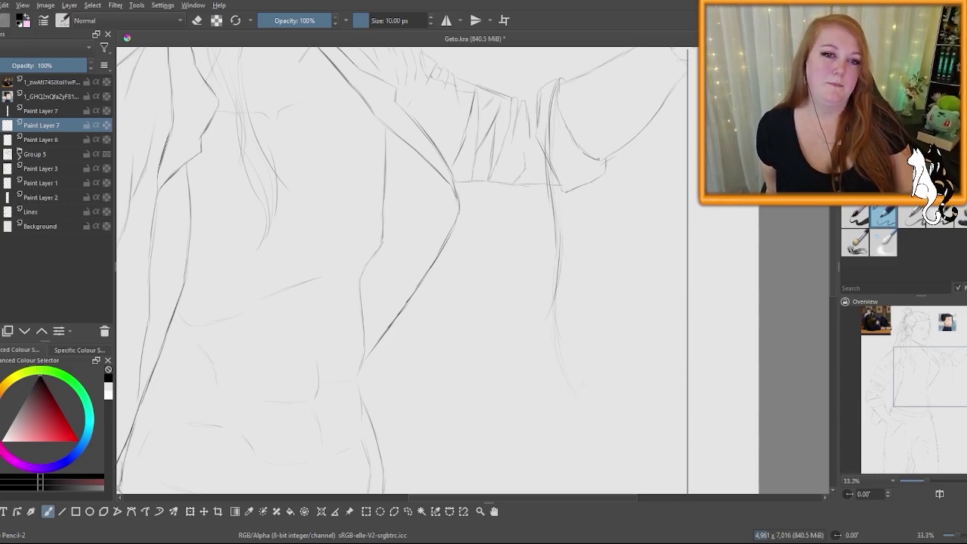
pyautogui.moveTo(594, 175)
pyautogui.mouseDown()
pyautogui.moveTo(580, 281)
pyautogui.moveTo(589, 353)
pyautogui.mouseUp()
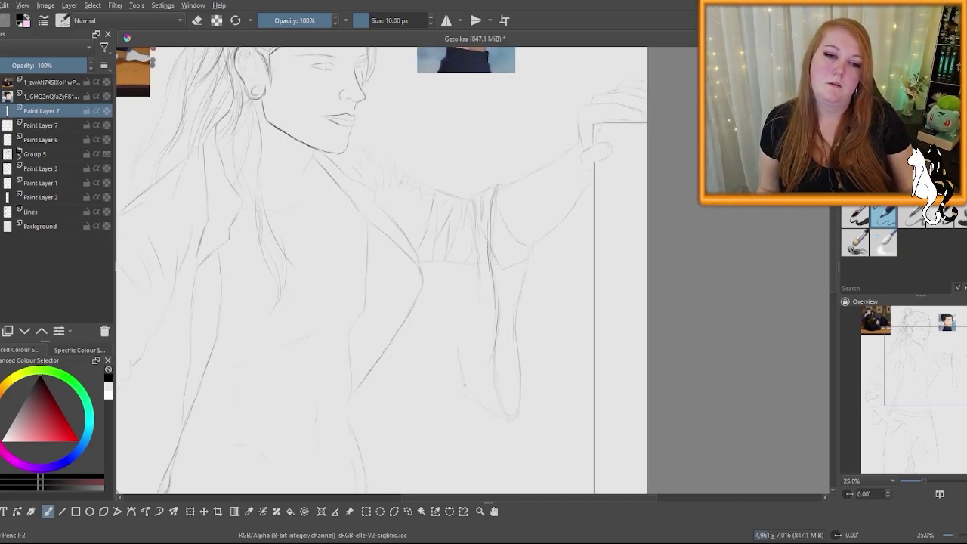
# Step: Sketch the underside of the wide sleeve running back toward the torso
pyautogui.moveTo(410, 354)
pyautogui.mouseDown()
pyautogui.moveTo(461, 379)
pyautogui.moveTo(434, 373)
pyautogui.mouseUp()
pyautogui.moveTo(377, 360); pyautogui.dragTo(406, 356)
pyautogui.scroll(1, 424, 244)
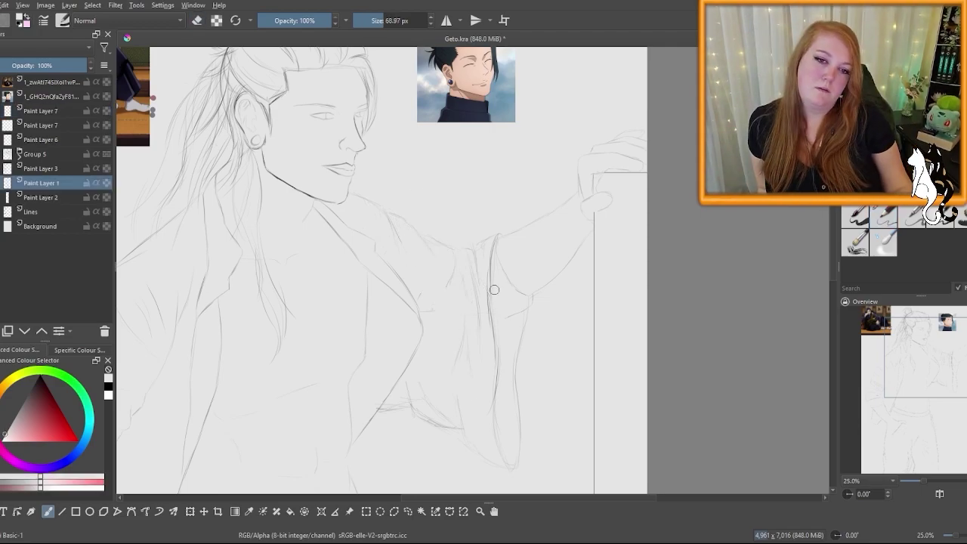
# Step: Sketch the robe's long front edge from the chest down toward the waist on the near-arm side
pyautogui.press('-')
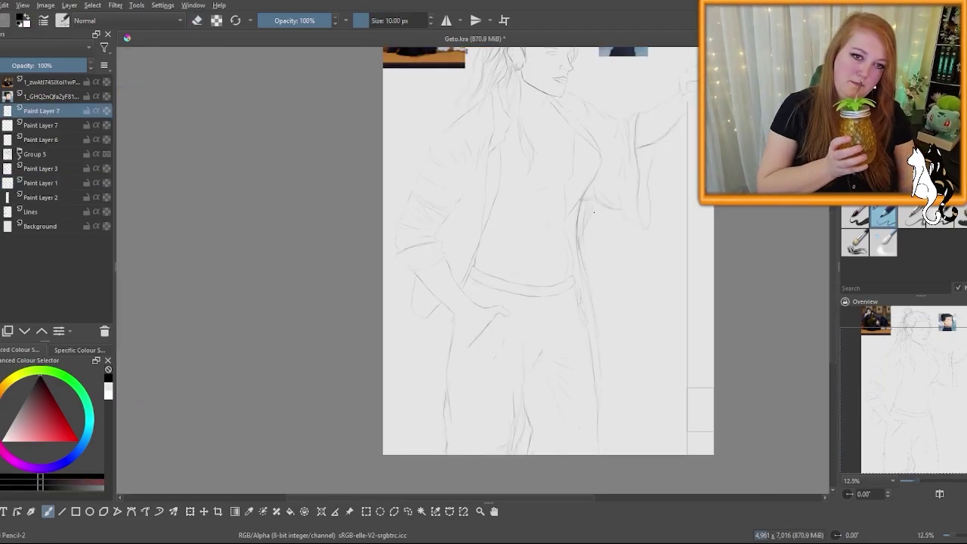
pyautogui.press('+')
pyautogui.moveTo(390, 185); pyautogui.dragTo(332, 440)
# Step: Paint over the old jacket's front edge on Paint Layer 2 and return to the topmost Paint Layer 7
pyautogui.press('/')
pyautogui.click(50, 198)
pyautogui.moveTo(392, 120)
pyautogui.mouseDown()
pyautogui.moveTo(371, 160)
pyautogui.moveTo(351, 382)
pyautogui.mouseUp()
pyautogui.press('/')
pyautogui.press('pageup')
pyautogui.press('pageup')
pyautogui.press('pageup')
pyautogui.press('pageup')
pyautogui.press('pageup')
pyautogui.press('pageup')
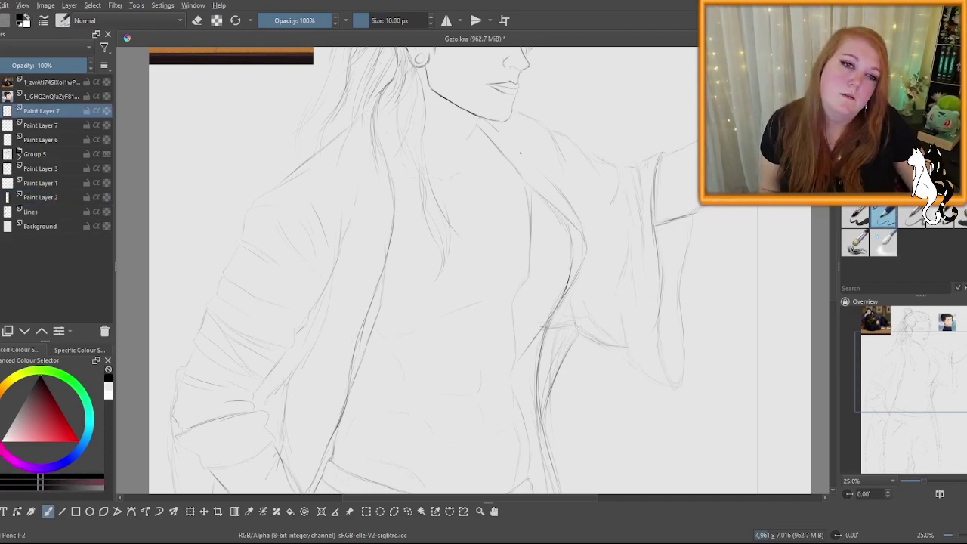
# Step: Strengthen the robe's opening at the far side of the chest and sketch its collar down from the neck
pyautogui.moveTo(586, 232); pyautogui.dragTo(567, 296)
pyautogui.moveTo(376, 95)
pyautogui.mouseDown()
pyautogui.moveTo(358, 122)
pyautogui.moveTo(389, 168)
pyautogui.mouseUp()
pyautogui.moveTo(378, 167); pyautogui.dragTo(378, 204)
pyautogui.moveTo(374, 151); pyautogui.dragTo(359, 272)
# Step: Sketch the inner edge of the near arm's wide sleeve down toward the wrist
pyautogui.press('-')
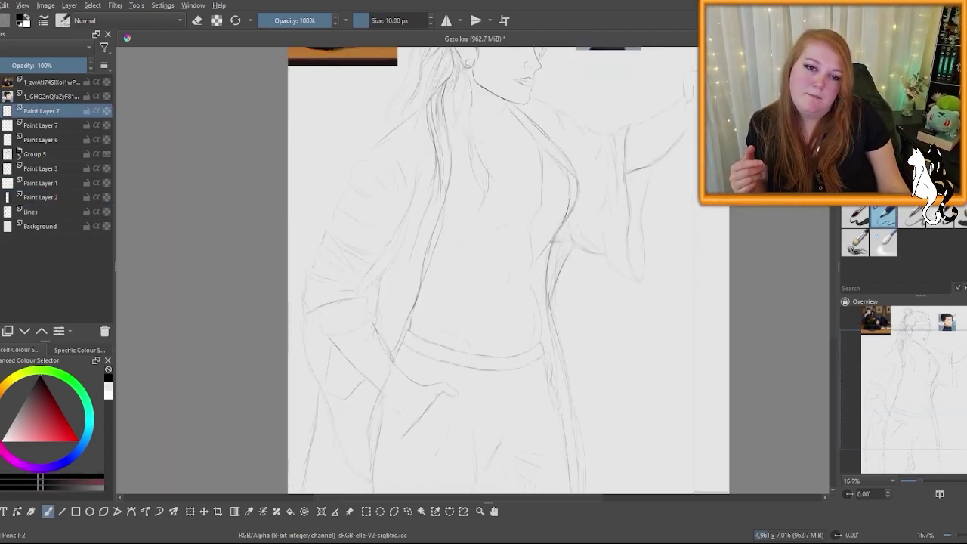
pyautogui.moveTo(415, 231); pyautogui.dragTo(387, 337)
pyautogui.scroll(-4, 454, 268)
pyautogui.hscroll(-3, 453, 268)
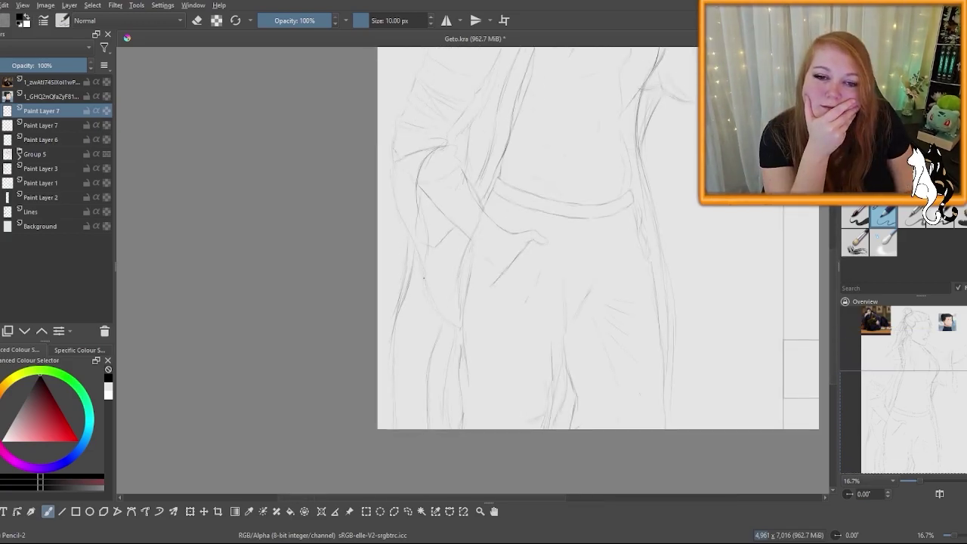
# Step: Paint over the old lines around the near forearm and sleeve on Paint Layer 2 and return to the topmost Paint Layer 7
pyautogui.press('/')
pyautogui.moveTo(476, 189); pyautogui.dragTo(461, 273)
pyautogui.press('pagedown')
pyautogui.press('pagedown')
pyautogui.press('pagedown')
pyautogui.press('pagedown')
pyautogui.press('pagedown')
pyautogui.press('pagedown')
pyautogui.moveTo(417, 227); pyautogui.dragTo(456, 170)
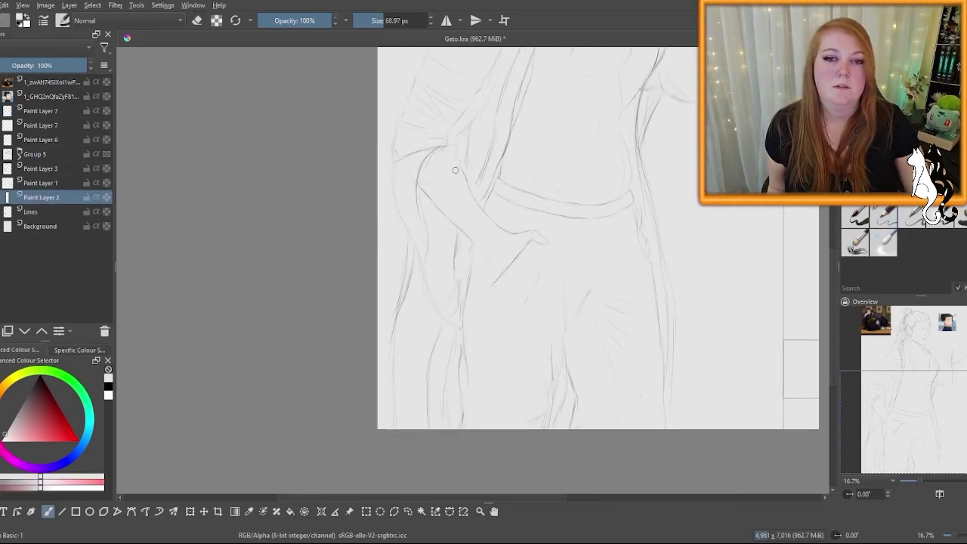
pyautogui.moveTo(392, 204); pyautogui.dragTo(454, 252)
pyautogui.press('/')
pyautogui.press('pageup')
pyautogui.press('pageup')
pyautogui.press('pageup')
pyautogui.press('pageup')
pyautogui.press('pageup')
pyautogui.press('pageup')
pyautogui.press('-')
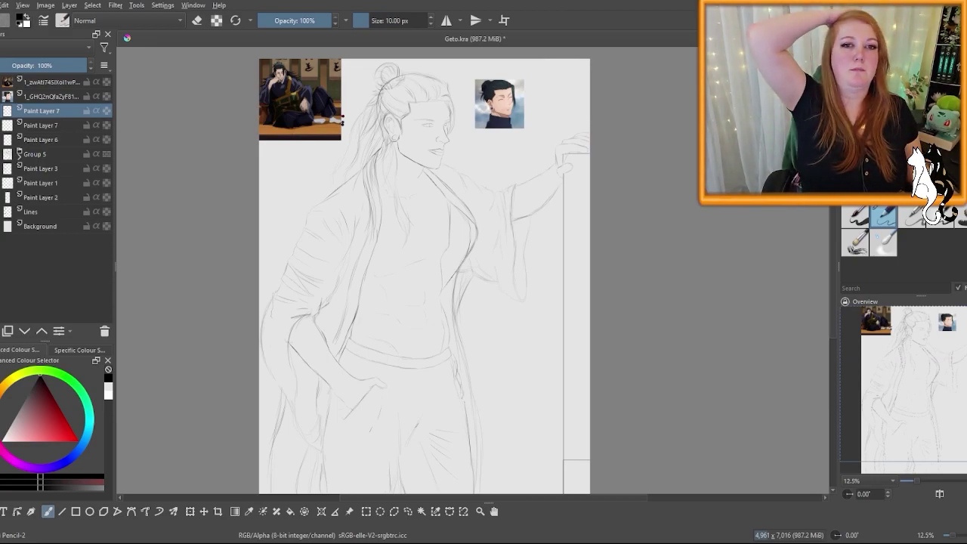
# Step: Sketch the cloth gathered between the thumb and fingers of the raised hand, with its outer edge falling away from the grip
pyautogui.scroll(5, 591, 133)
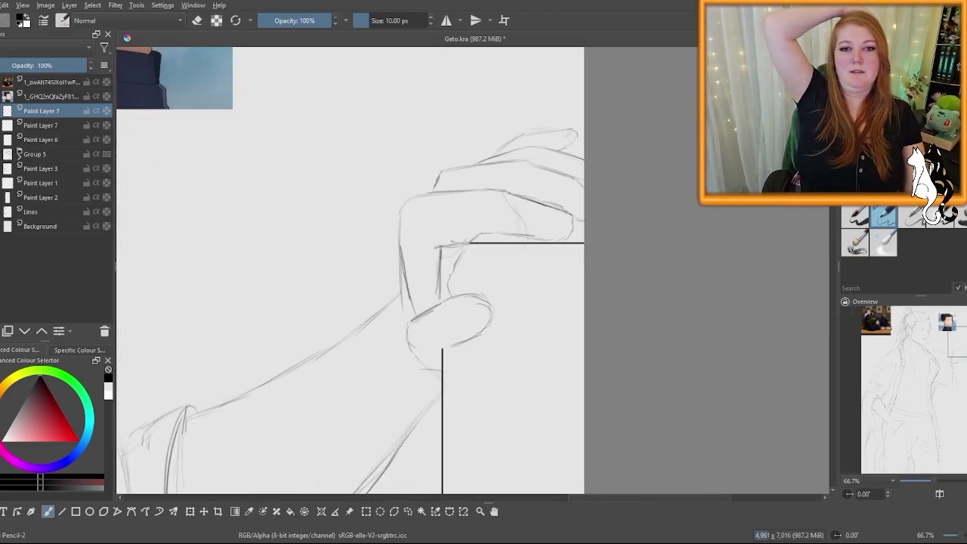
pyautogui.moveTo(497, 277); pyautogui.dragTo(520, 254)
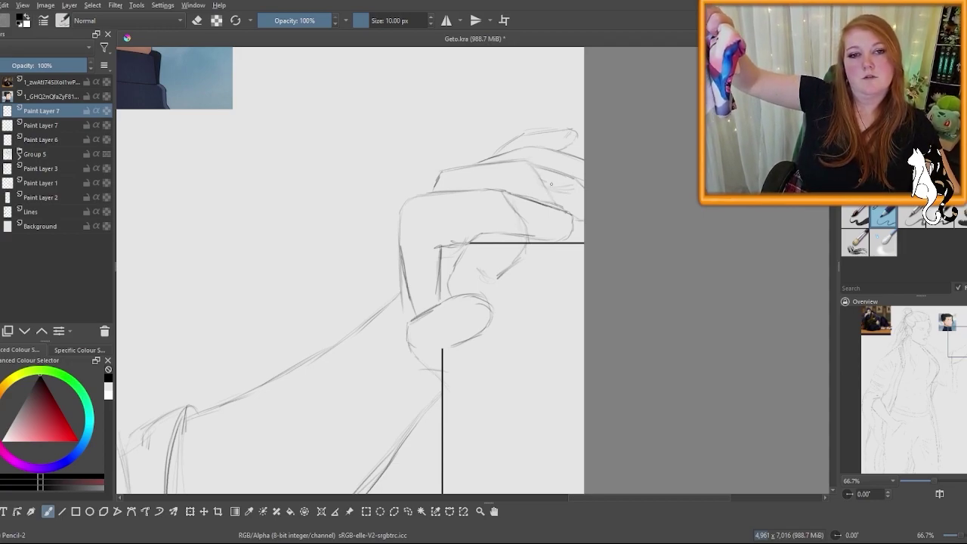
pyautogui.moveTo(551, 184)
pyautogui.mouseDown()
pyautogui.moveTo(583, 191)
pyautogui.moveTo(539, 224)
pyautogui.moveTo(573, 342)
pyautogui.mouseUp()
pyautogui.moveTo(439, 293); pyautogui.dragTo(412, 320)
pyautogui.moveTo(451, 281)
pyautogui.mouseDown()
pyautogui.moveTo(469, 328)
pyautogui.moveTo(446, 348)
pyautogui.mouseUp()
pyautogui.moveTo(451, 257)
pyautogui.mouseDown()
pyautogui.moveTo(491, 231)
pyautogui.moveTo(436, 396)
pyautogui.mouseUp()
# Step: Strengthen the cloth's folds around the raised thumb and sketch its inner edge hanging down from the grip
pyautogui.scroll(-5, 467, 192)
pyautogui.scroll(5, 474, 211)
pyautogui.moveTo(415, 282); pyautogui.dragTo(402, 310)
pyautogui.moveTo(464, 178); pyautogui.dragTo(443, 242)
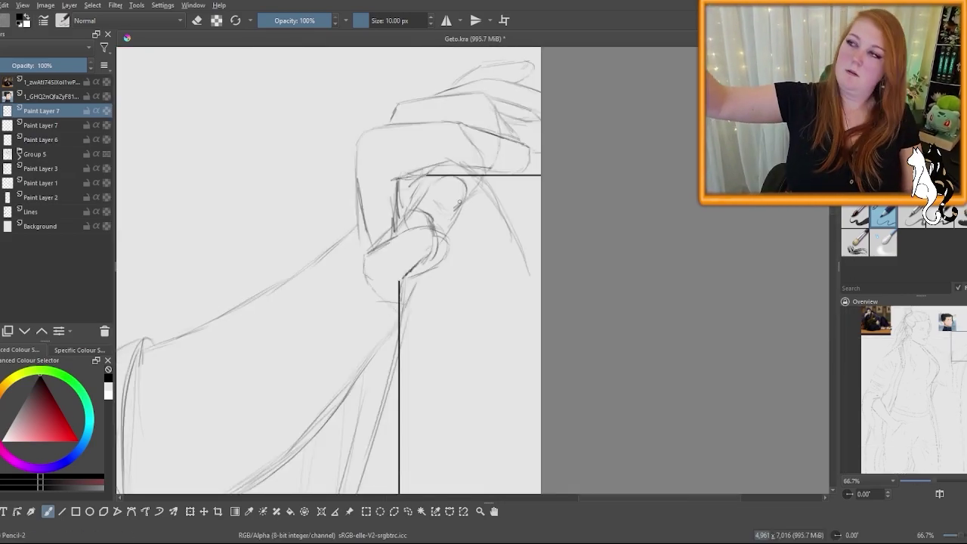
pyautogui.moveTo(392, 180)
pyautogui.mouseDown()
pyautogui.moveTo(457, 189)
pyautogui.moveTo(417, 264)
pyautogui.mouseUp()
pyautogui.moveTo(438, 231); pyautogui.dragTo(402, 307)
pyautogui.moveTo(412, 274); pyautogui.dragTo(361, 446)
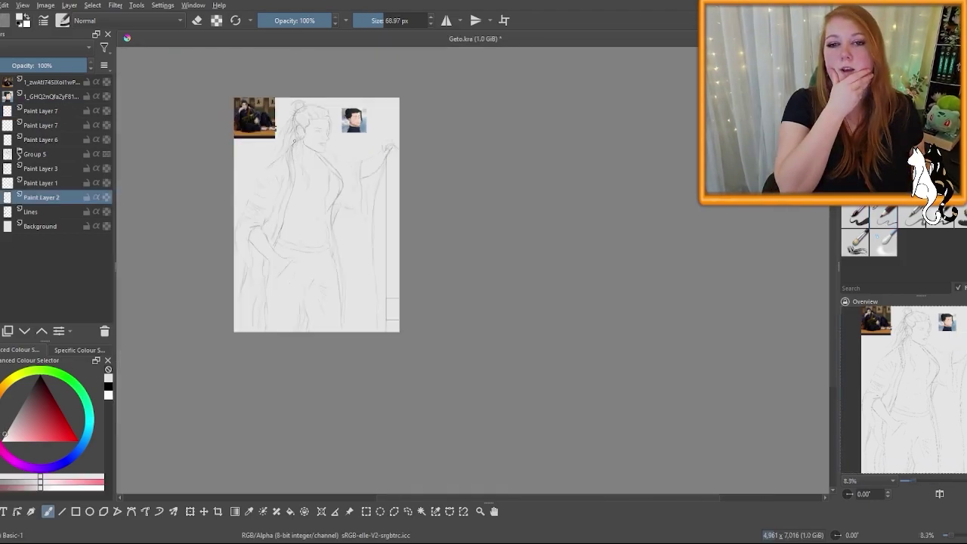
pyautogui.scroll(-2, 295, 141)
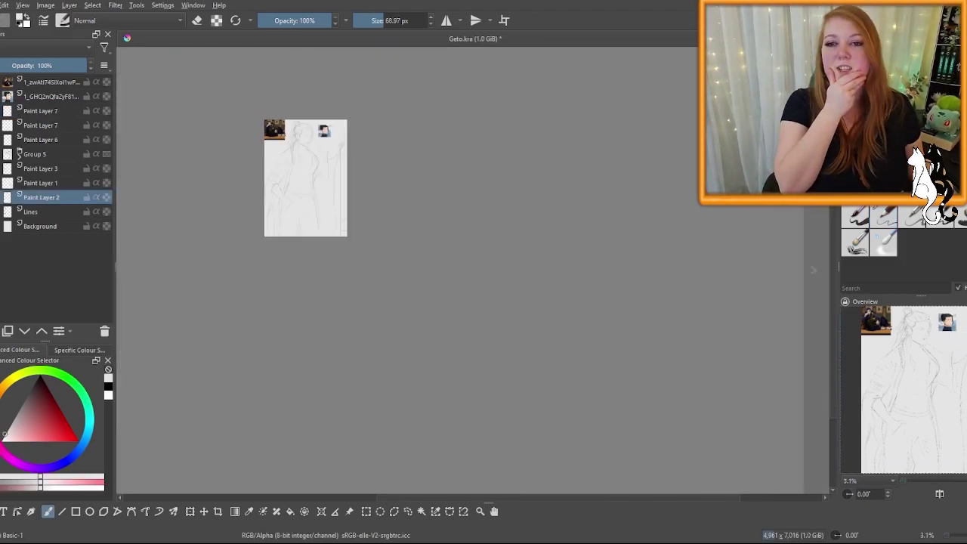
pyautogui.scroll(2, 281, 141)
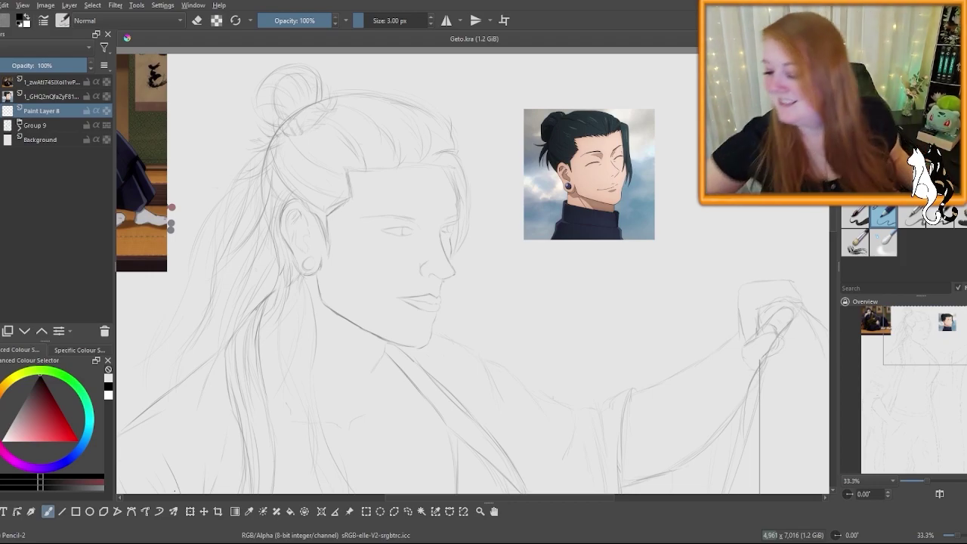
pyautogui.scroll(5, 375, 263)
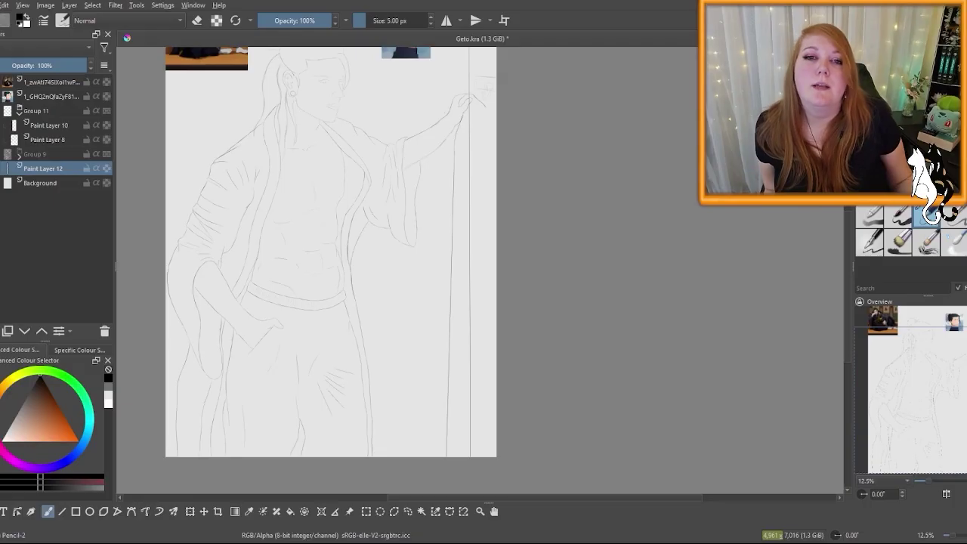
# Step: Draw the straight horizontal top and vertical side of the door frame behind the figure on Paint Layer 12 with the Line tool
pyautogui.scroll(-2, 331, 249)
pyautogui.scroll(1, 463, 237)
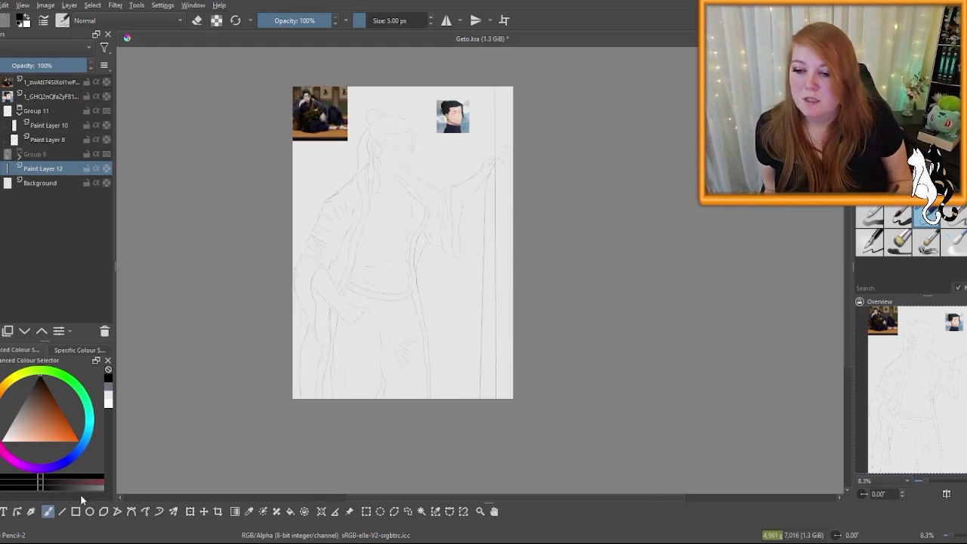
pyautogui.click(62, 511)
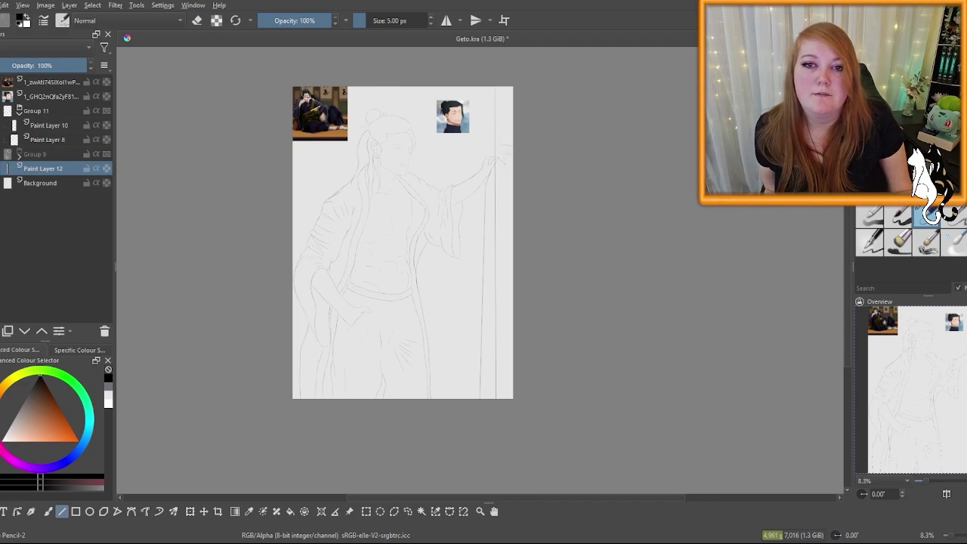
pyautogui.moveTo(289, 94); pyautogui.dragTo(469, 446)
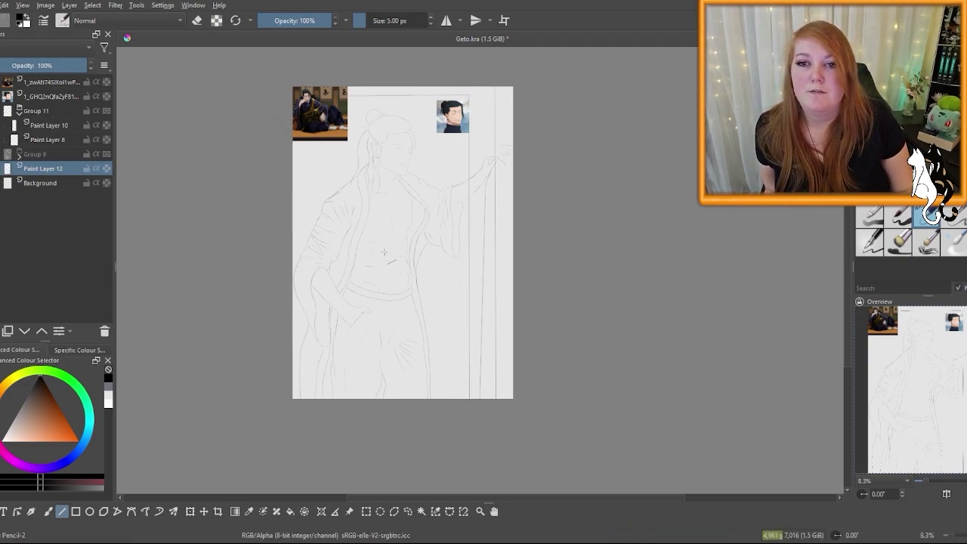
pyautogui.moveTo(297, 90); pyautogui.dragTo(426, 268)
pyautogui.moveTo(332, 80); pyautogui.dragTo(447, 224)
pyautogui.moveTo(368, 80); pyautogui.dragTo(439, 190)
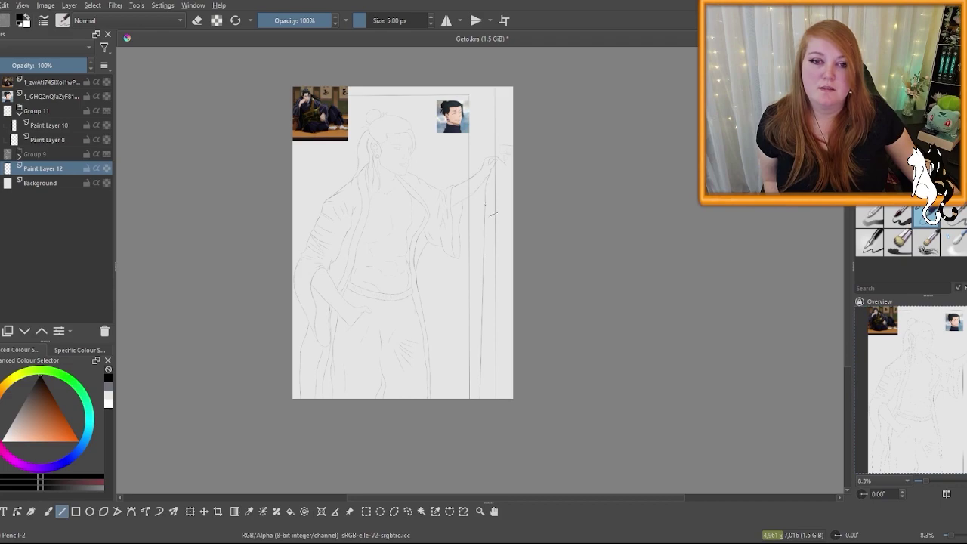
# Step: Merge Paint Layer 10 into Paint Layer 8 and try to ungroup Group 11
pyautogui.scroll(2, 489, 160)
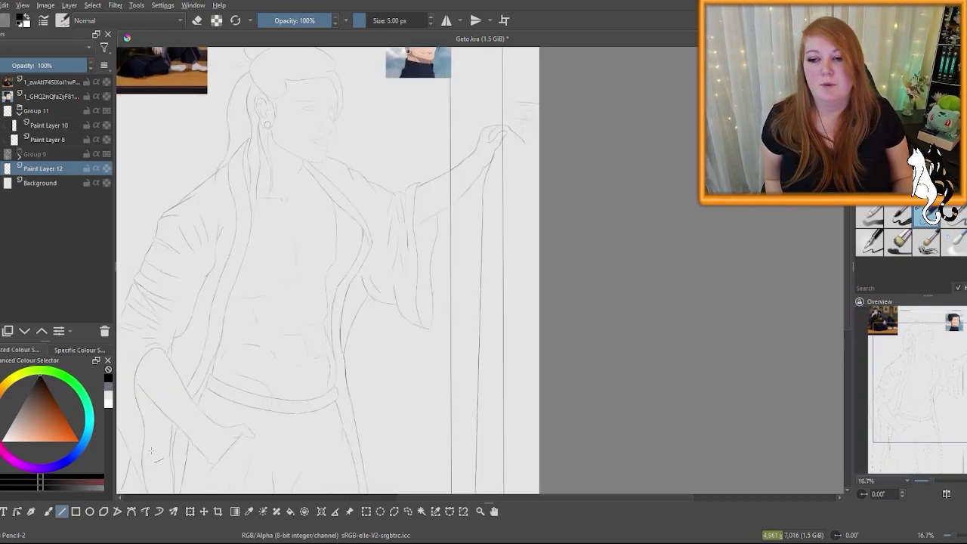
pyautogui.click(48, 512)
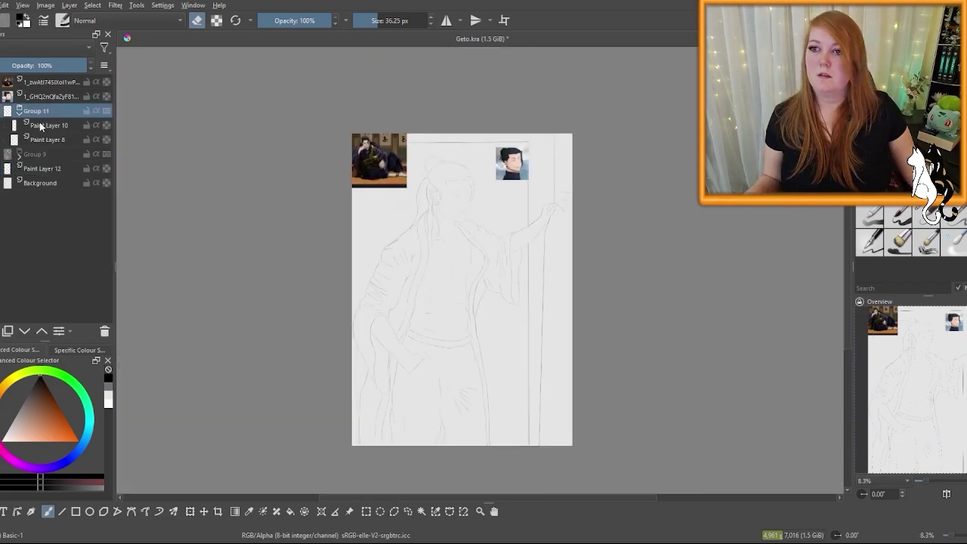
pyautogui.click(41, 127)
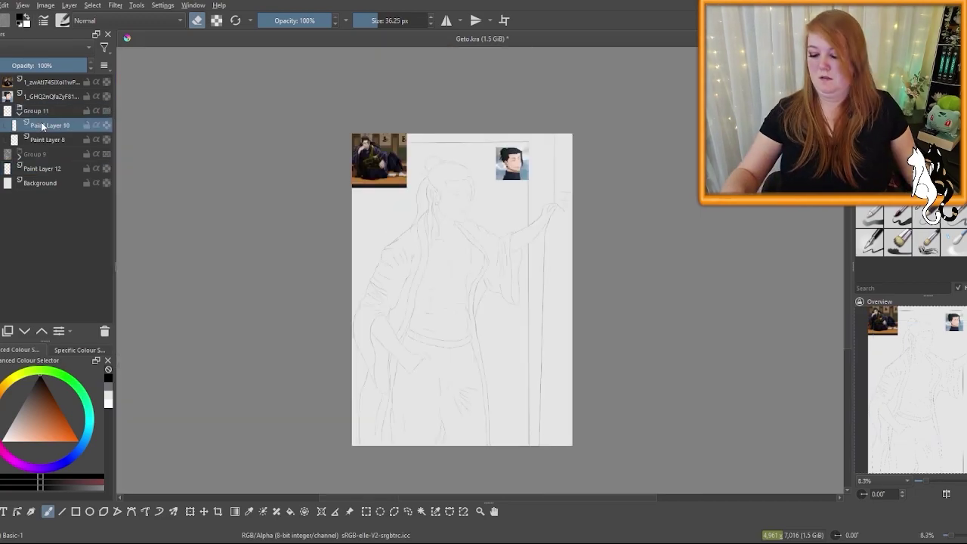
pyautogui.hotkey('shift', 'Delete')
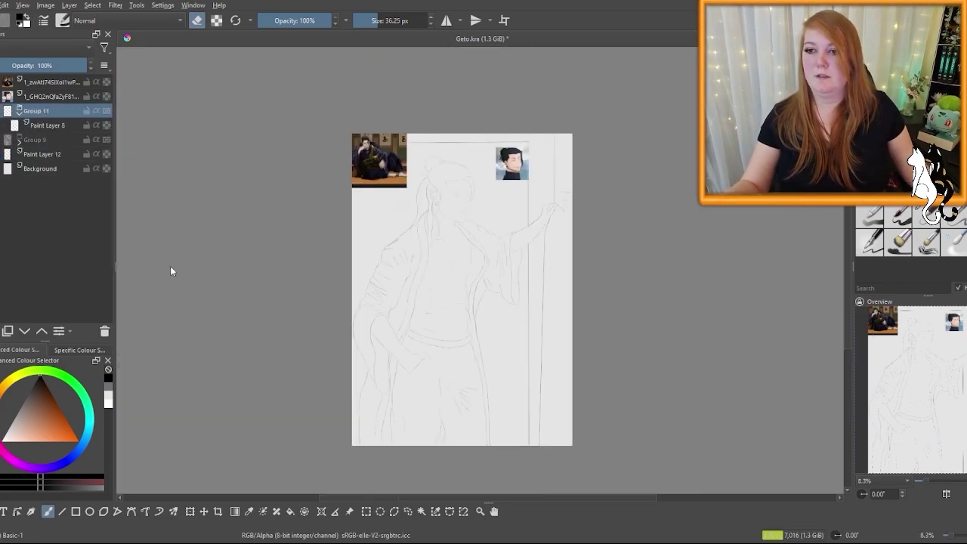
pyautogui.hotkey('ctrl', 'alt', 'g')
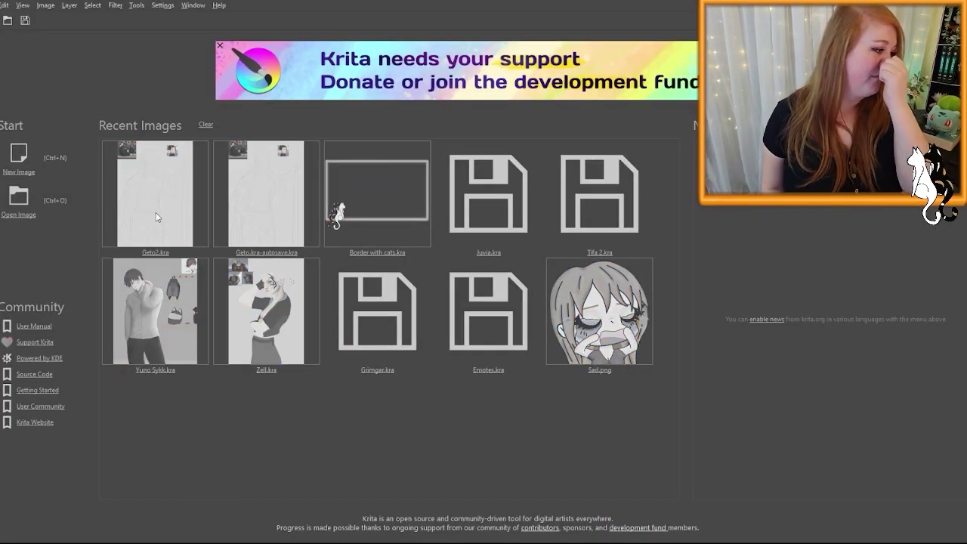
# Step: Open Geto2.kra from the recent images and make Paint Layer 10 the active layer
pyautogui.click(156, 217)
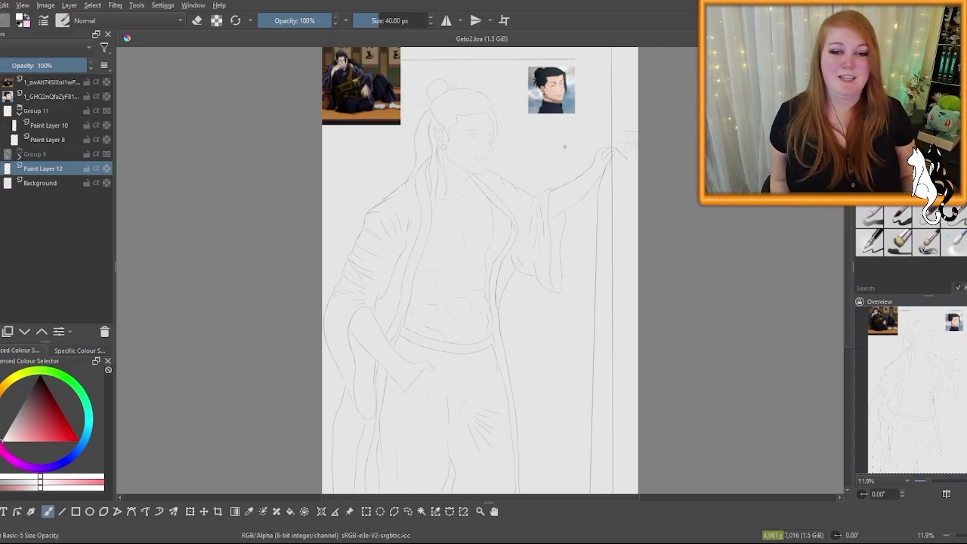
pyautogui.scroll(-2, 565, 147)
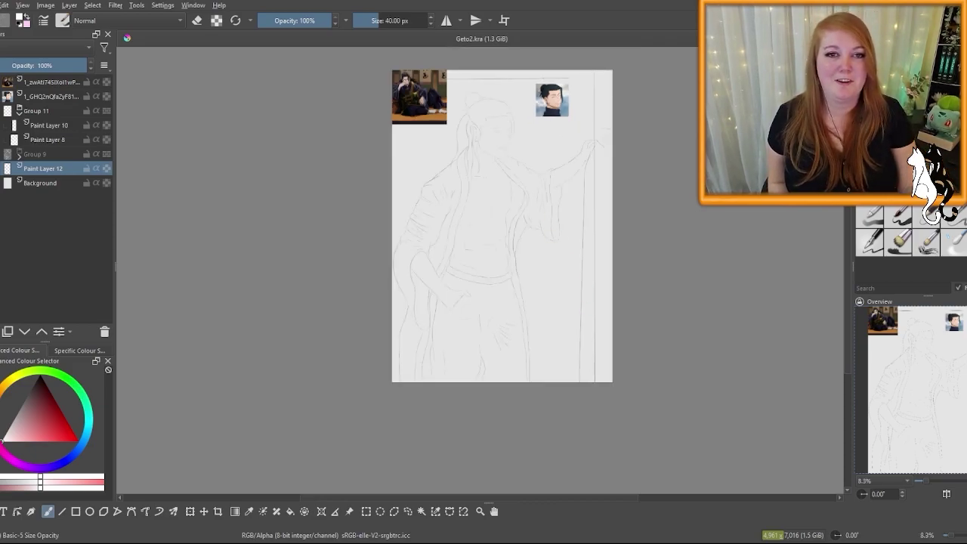
pyautogui.click(53, 127)
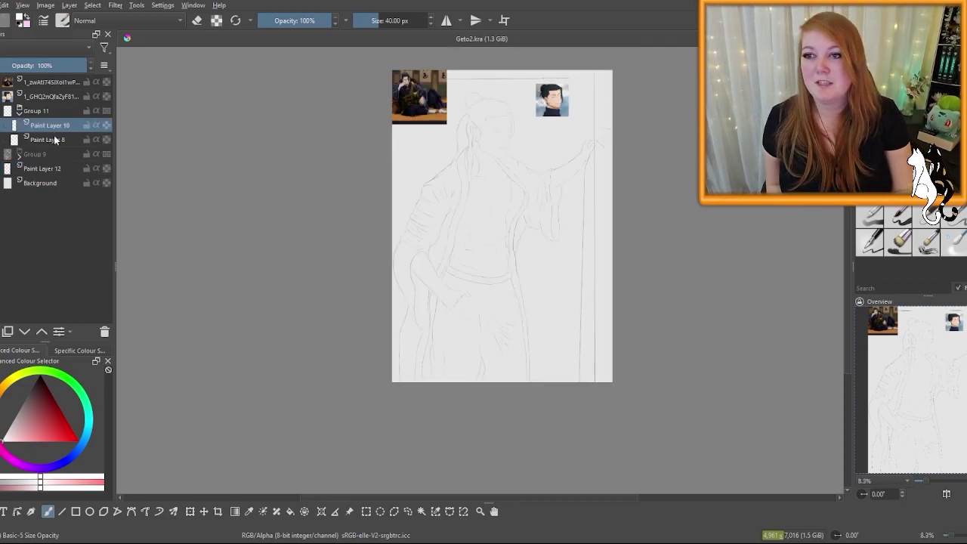
# Step: Try a straight vertical door frame line down from the end of the top rail on Paint Layer 10
pyautogui.click(62, 512)
pyautogui.moveTo(568, 78); pyautogui.dragTo(571, 414)
pyautogui.hotkey('ctrl', 'z')
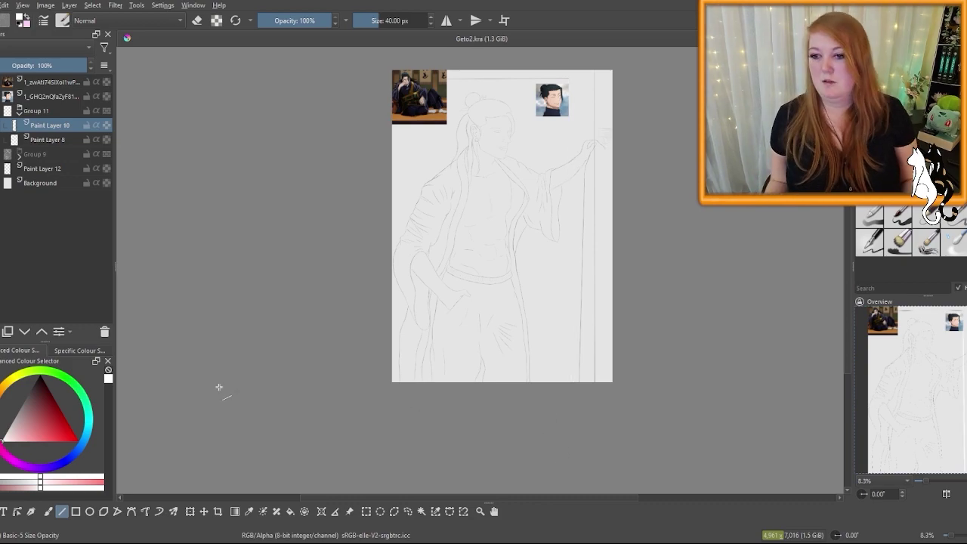
# Step: Set the drawing colour to black and choose the Pencil-2 brush
pyautogui.click(33, 423)
pyautogui.moveTo(33, 423); pyautogui.dragTo(40, 376)
pyautogui.click(926, 218)
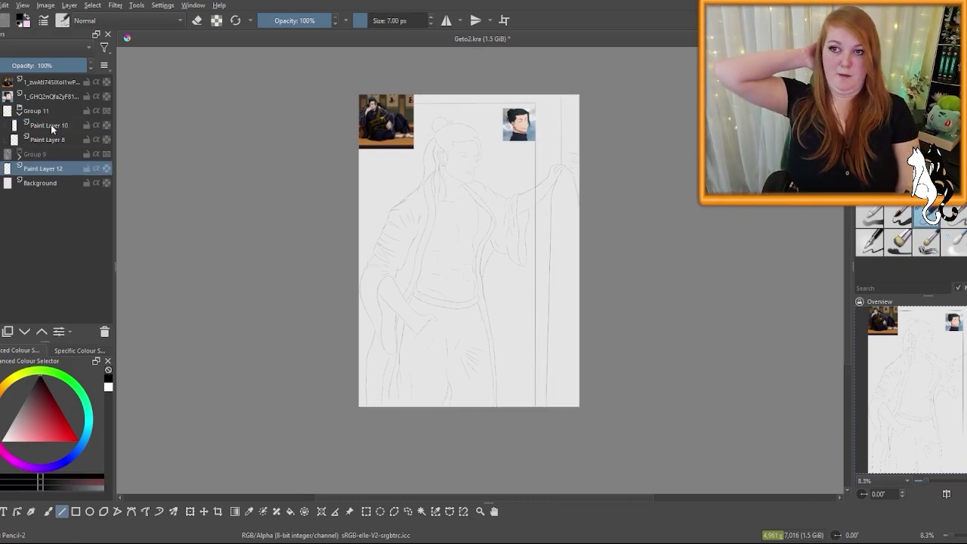
# Step: Merge Paint Layer 10 into Paint Layer 8, make Paint Layer 12 active and save the document
pyautogui.click(52, 126)
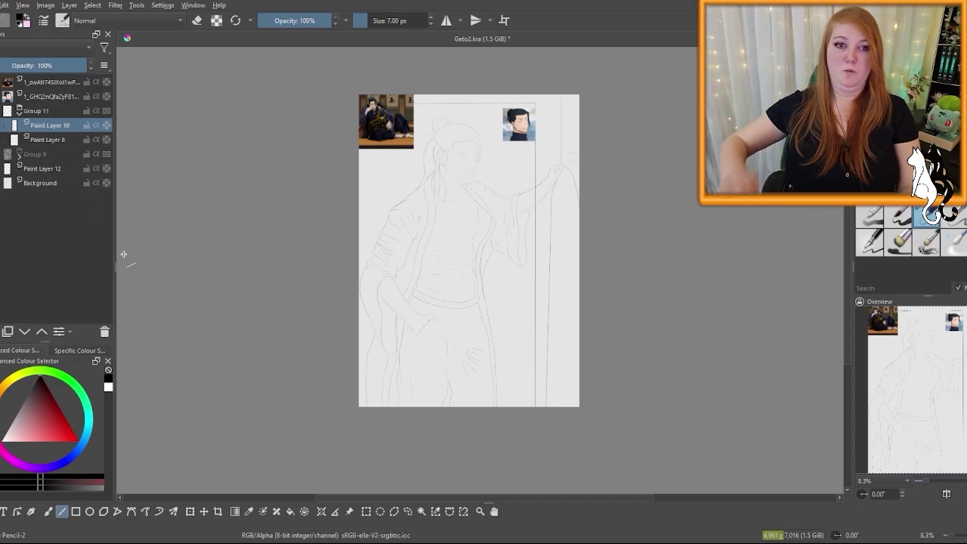
pyautogui.hotkey('ctrl', 'e')
pyautogui.click(44, 154)
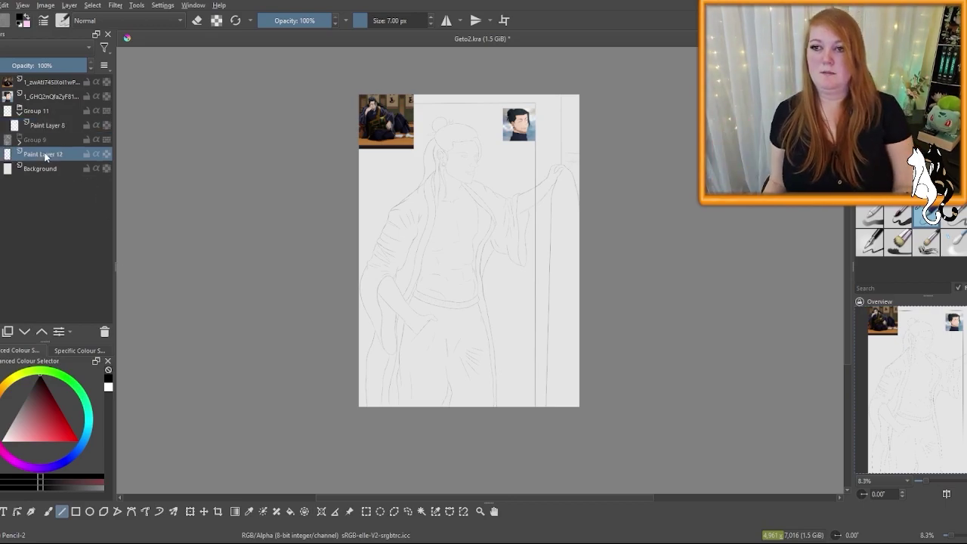
pyautogui.hotkey('ctrl', 's')
# Step: Erase the part of the vertical door frame line that crosses the raised forearm on Paint Layer 12
pyautogui.scroll(3, 553, 202)
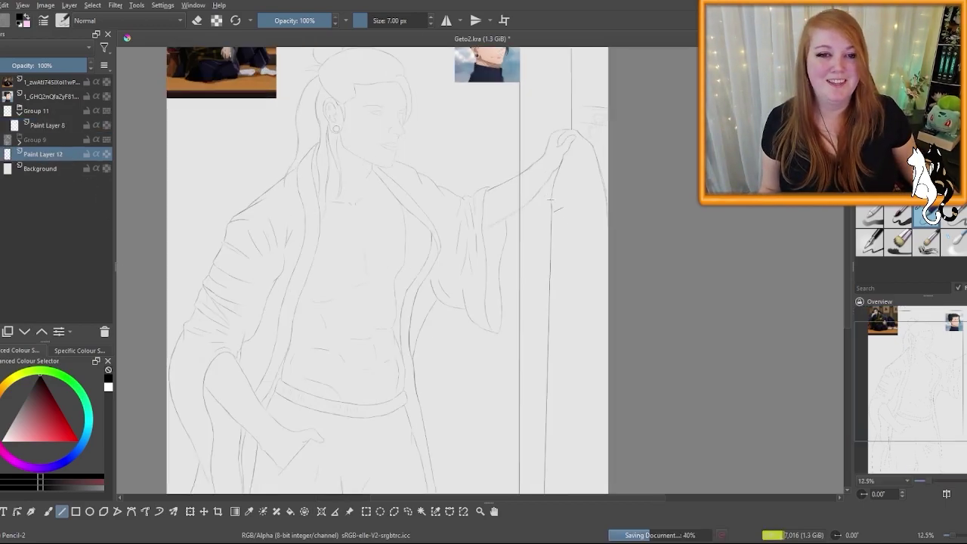
pyautogui.scroll(2, 512, 166)
pyautogui.press('e')
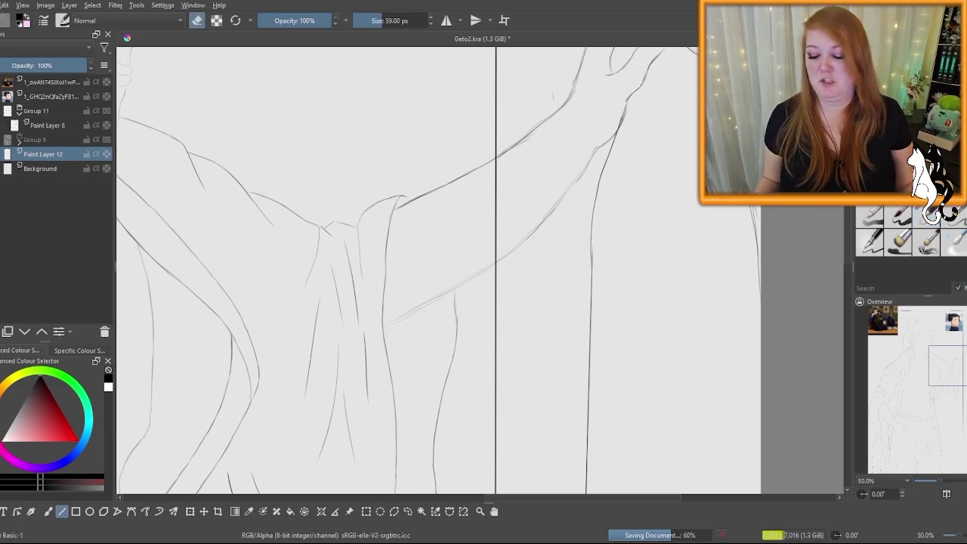
pyautogui.press('b')
pyautogui.moveTo(500, 168); pyautogui.dragTo(494, 225)
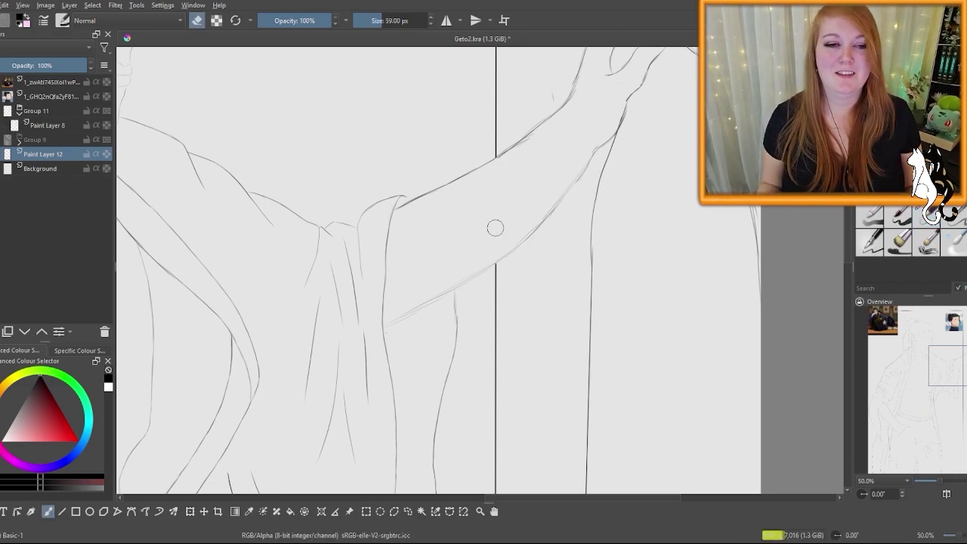
# Step: Draw the outer strand of the loose back hair from below the bun down toward the shoulder on Paint Layer 13
pyautogui.scroll(-6, 500, 217)
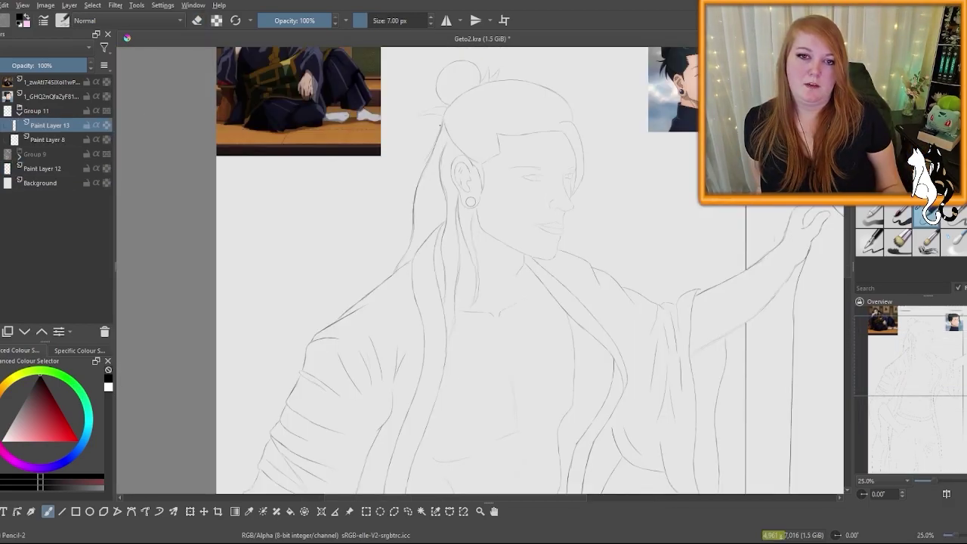
pyautogui.moveTo(440, 123)
pyautogui.mouseDown()
pyautogui.moveTo(395, 195)
pyautogui.moveTo(380, 248)
pyautogui.mouseUp()
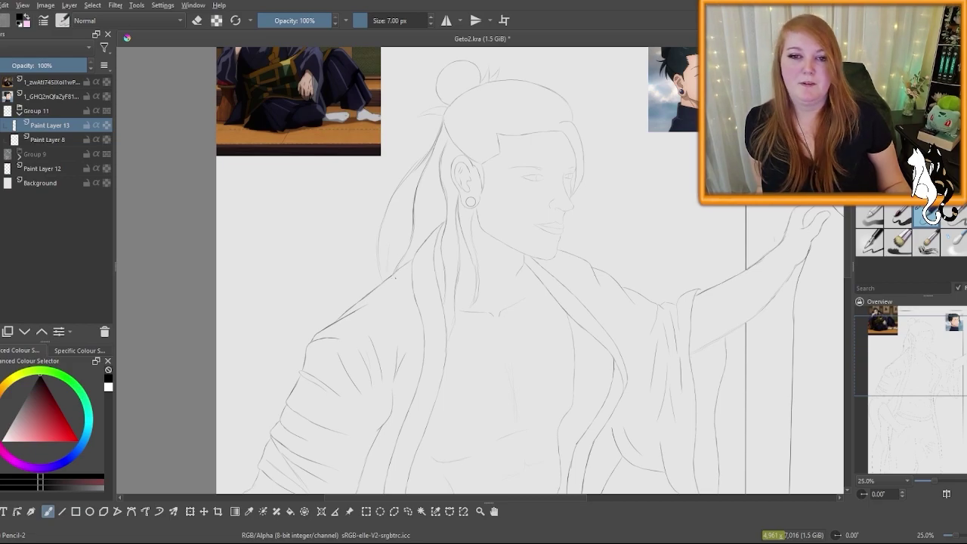
pyautogui.scroll(-3, 454, 181)
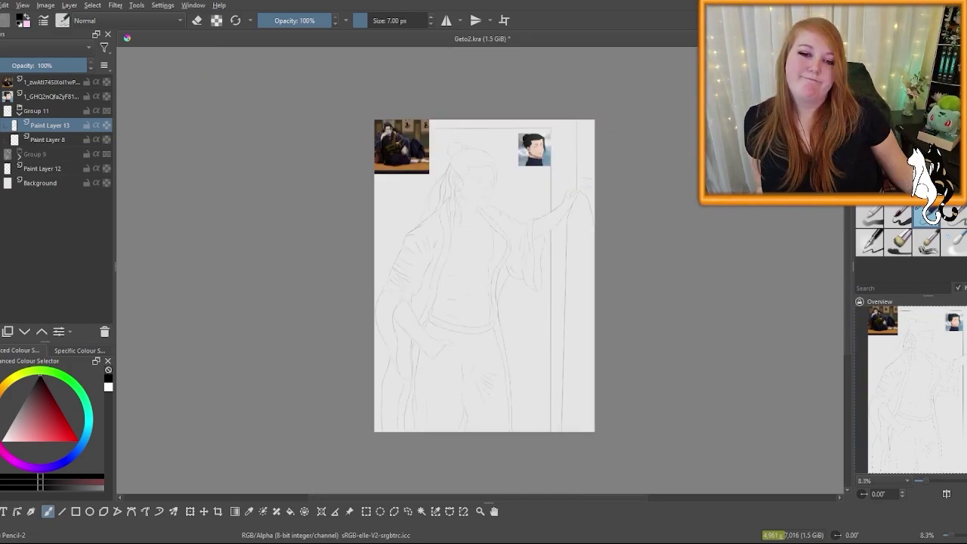
# Step: Check the whole line art of the figure and background, and save Geto.kra
pyautogui.scroll(1, 474, 296)
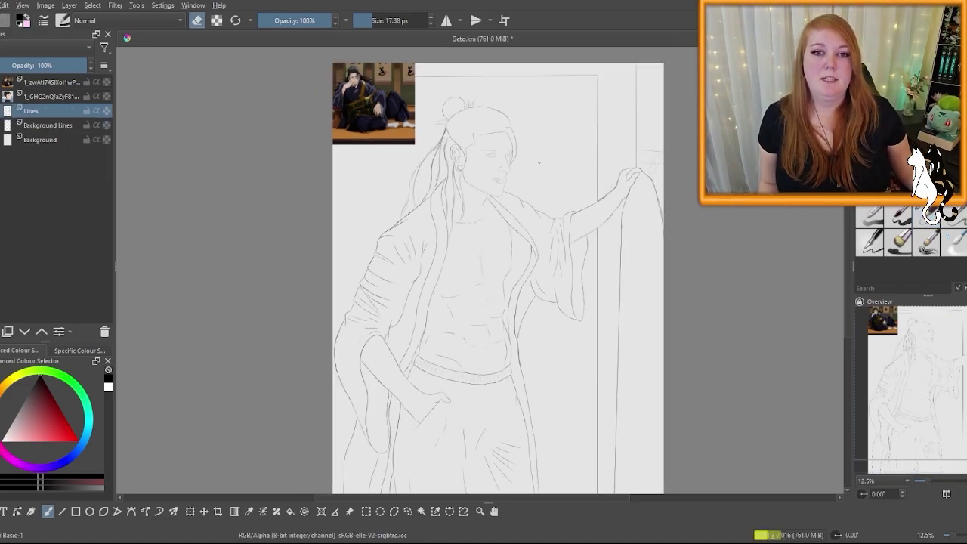
pyautogui.scroll(-2, 539, 162)
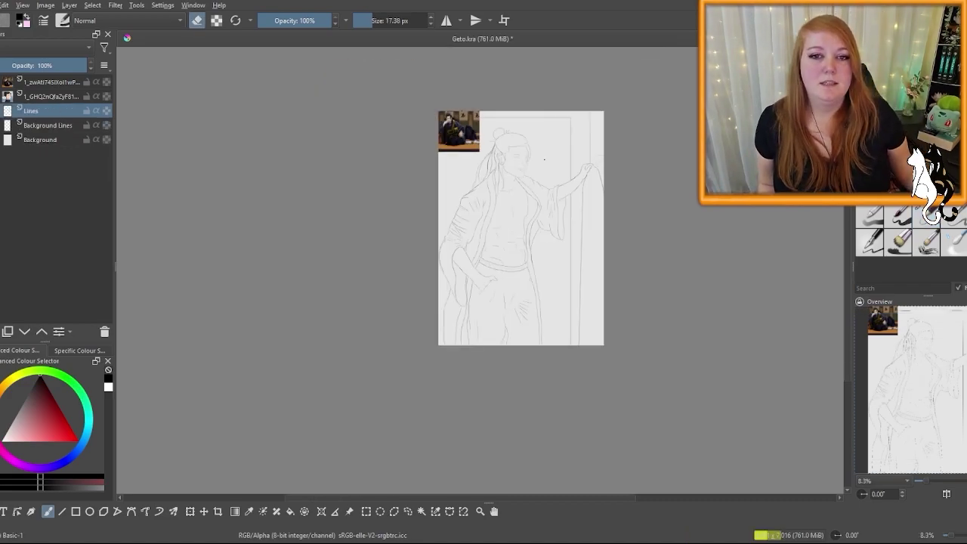
pyautogui.scroll(5, 537, 167)
pyautogui.scroll(-3, 533, 170)
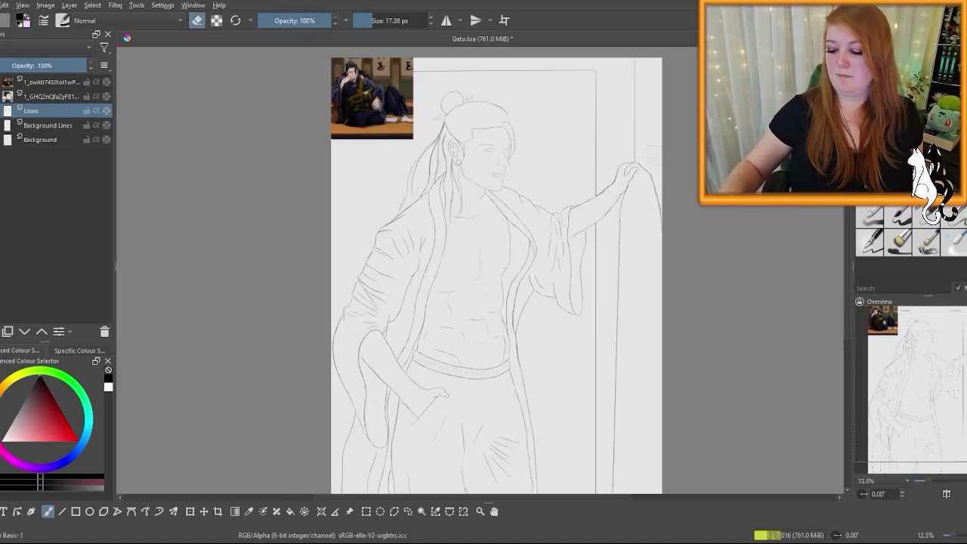
pyautogui.hotkey('ctrl', 's')
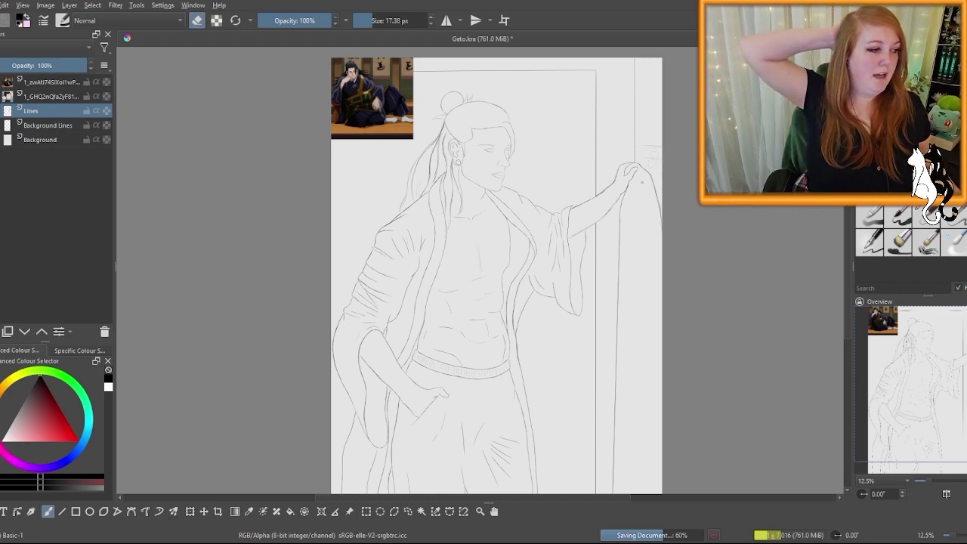